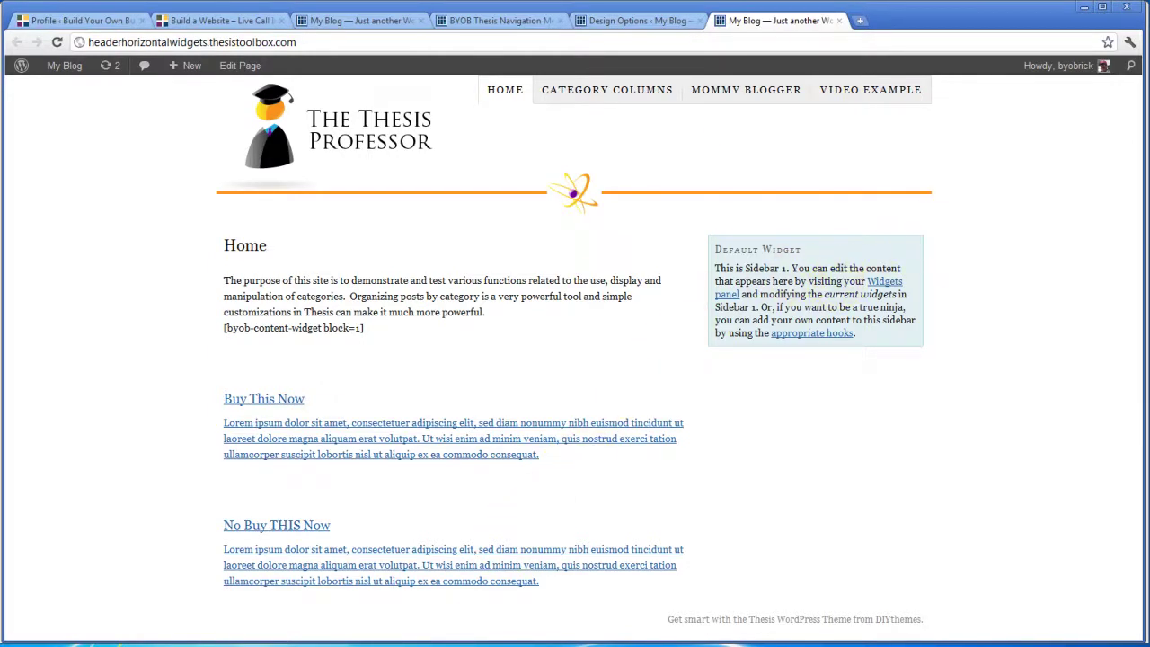
# Step: Switch to Photoshop and inspect the nav2.psd sprite of coloured, faded and grey icons
pyautogui.hotkey('alt', 'Tab')
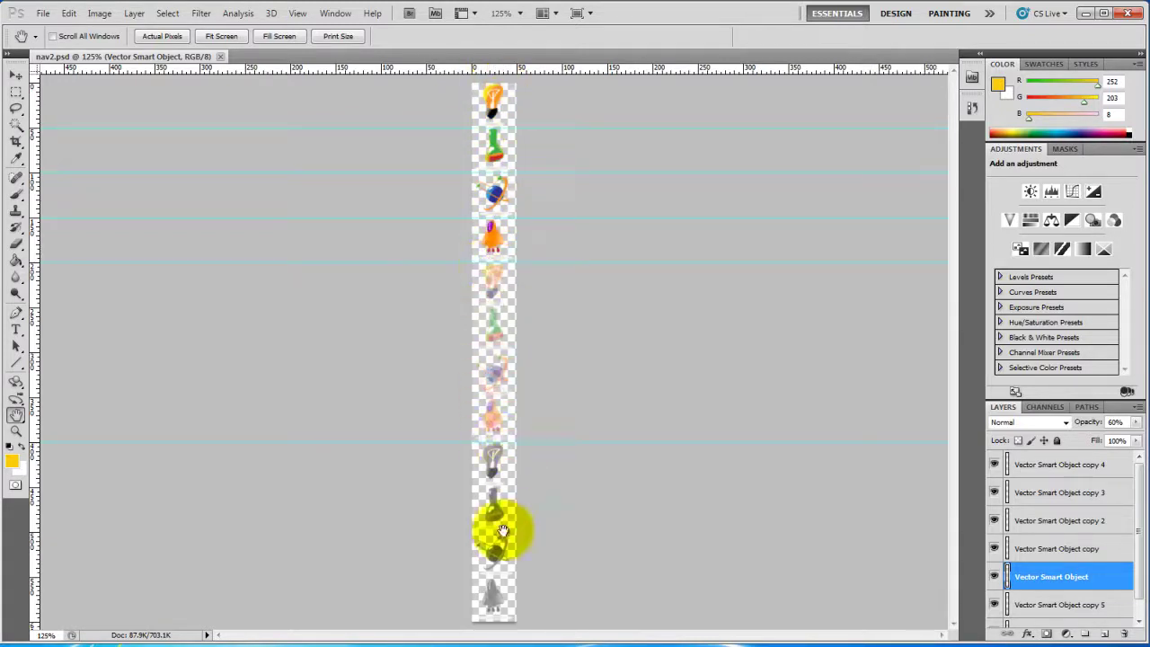
pyautogui.click(613, 548)
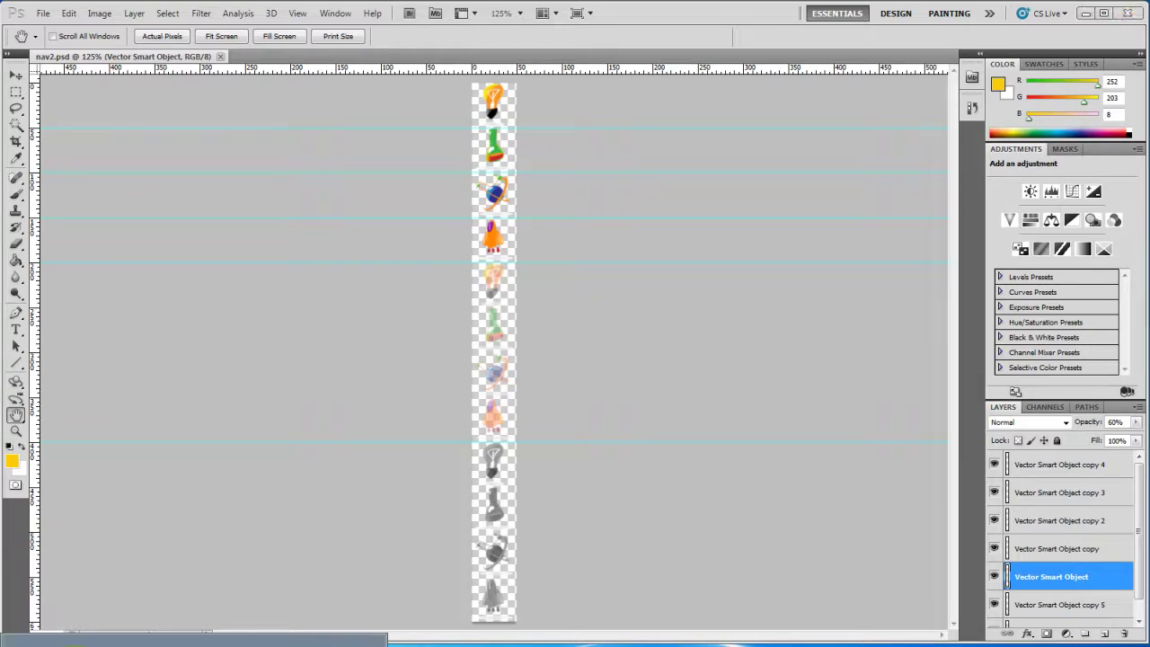
# Step: Open the blog's Dashboard link in a new browser tab
pyautogui.click(81, 639)
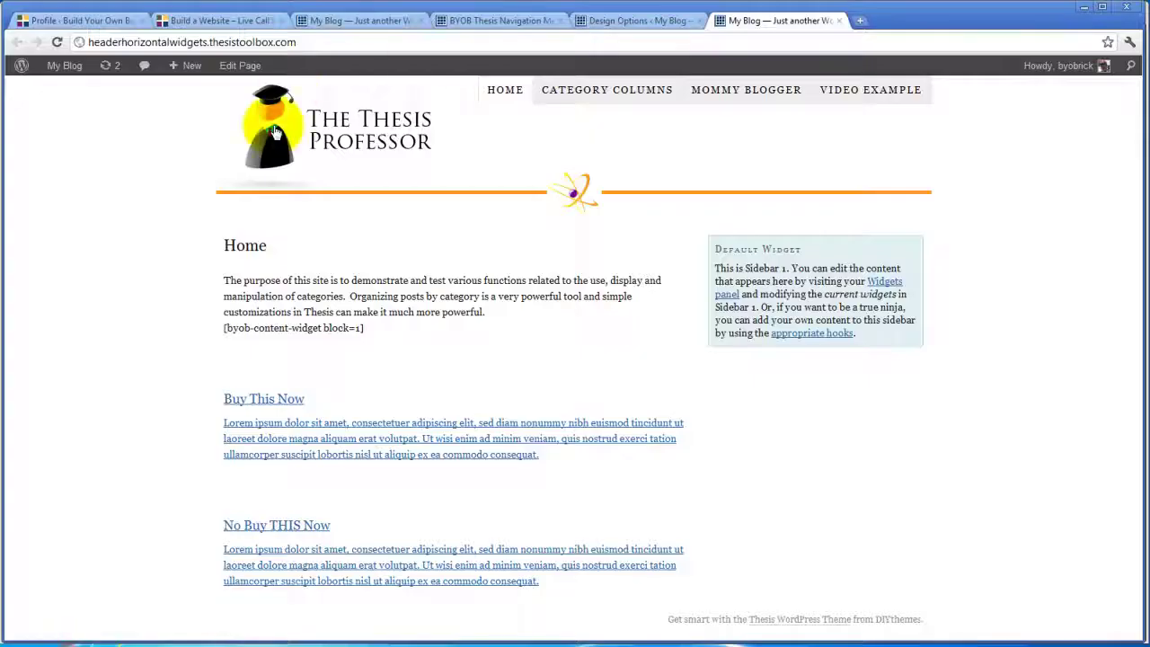
pyautogui.moveTo(64, 68)
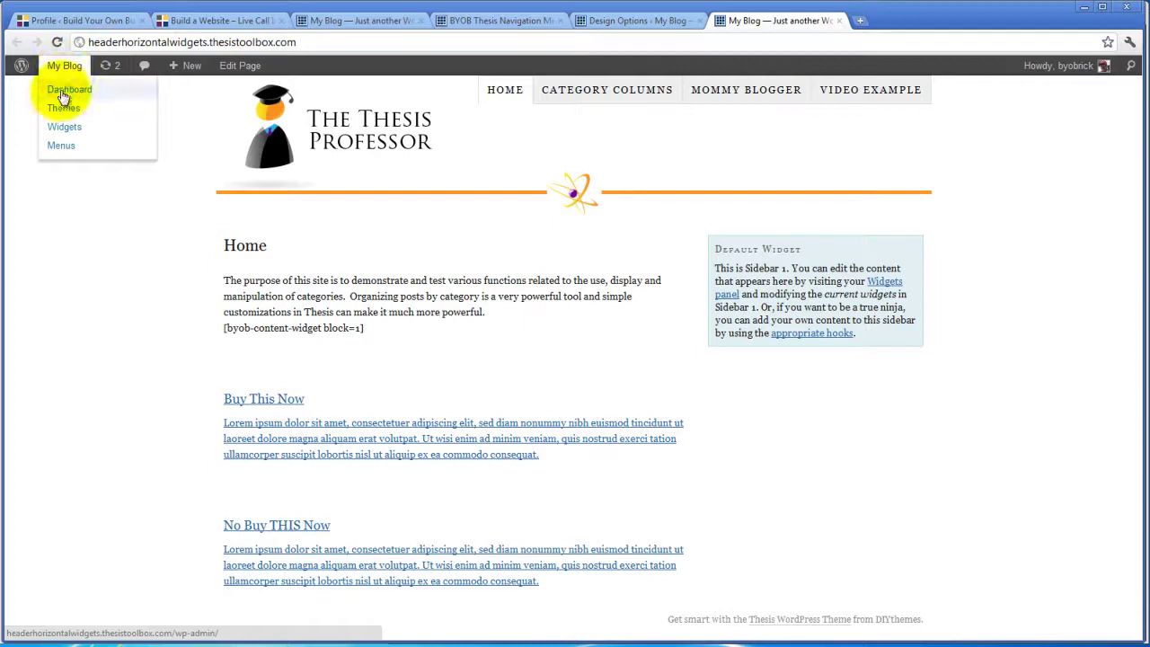
pyautogui.rightClick(63, 97)
pyautogui.click(100, 96)
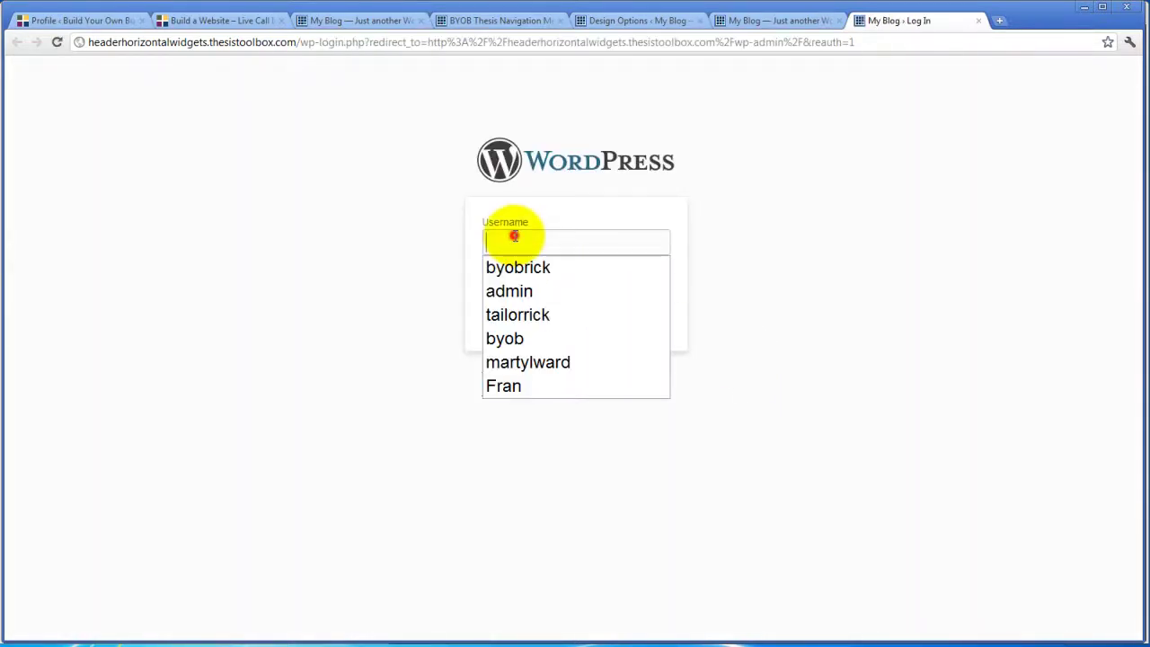
# Step: Log in with the saved username and the account password
pyautogui.click(501, 266)
pyautogui.click(507, 297)
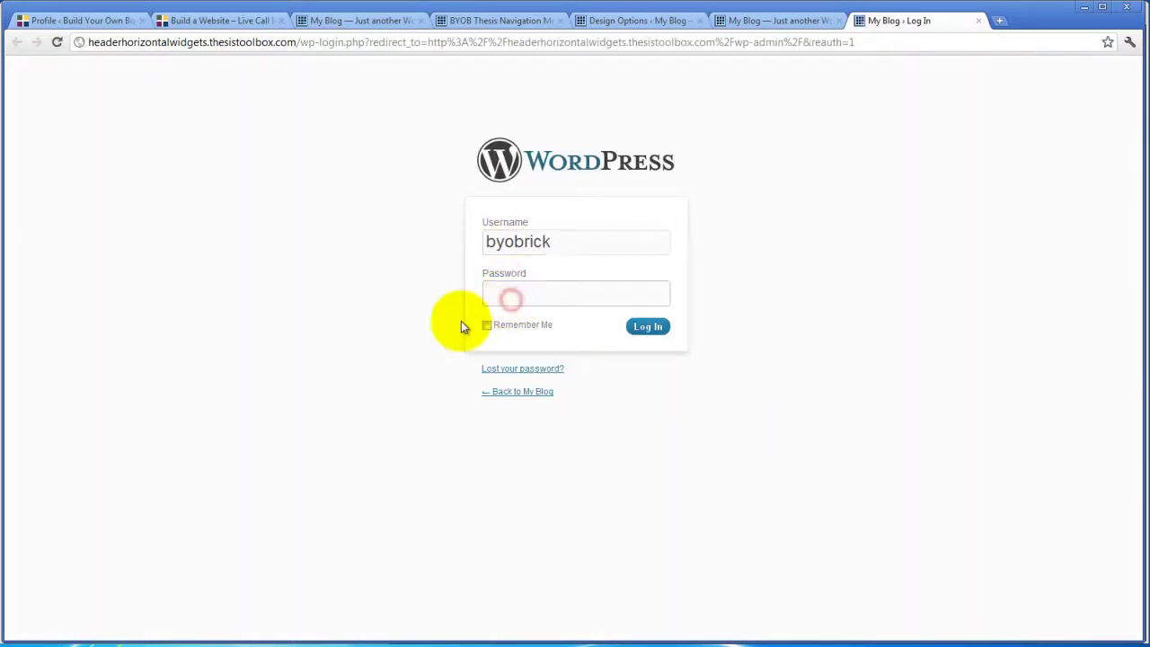
pyautogui.write('••••••••••')
pyautogui.press('Return')
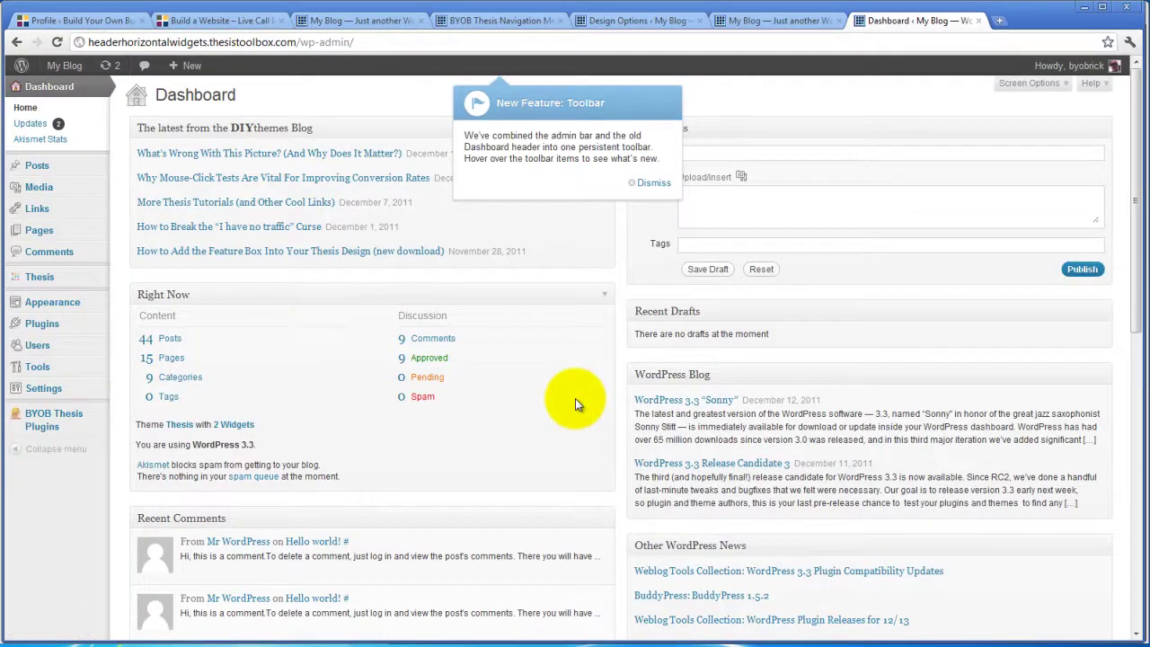
# Step: Dismiss the toolbar notice, open the Nav Menu options page and compare with the live site menu
pyautogui.click(654, 191)
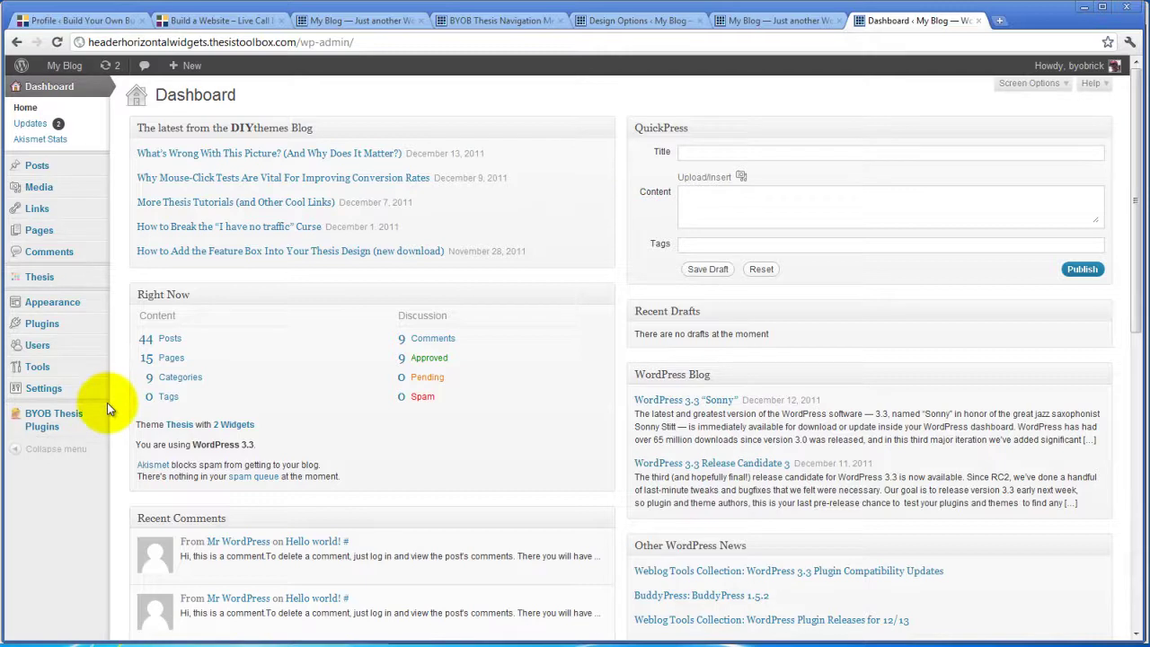
pyautogui.moveTo(97, 422)
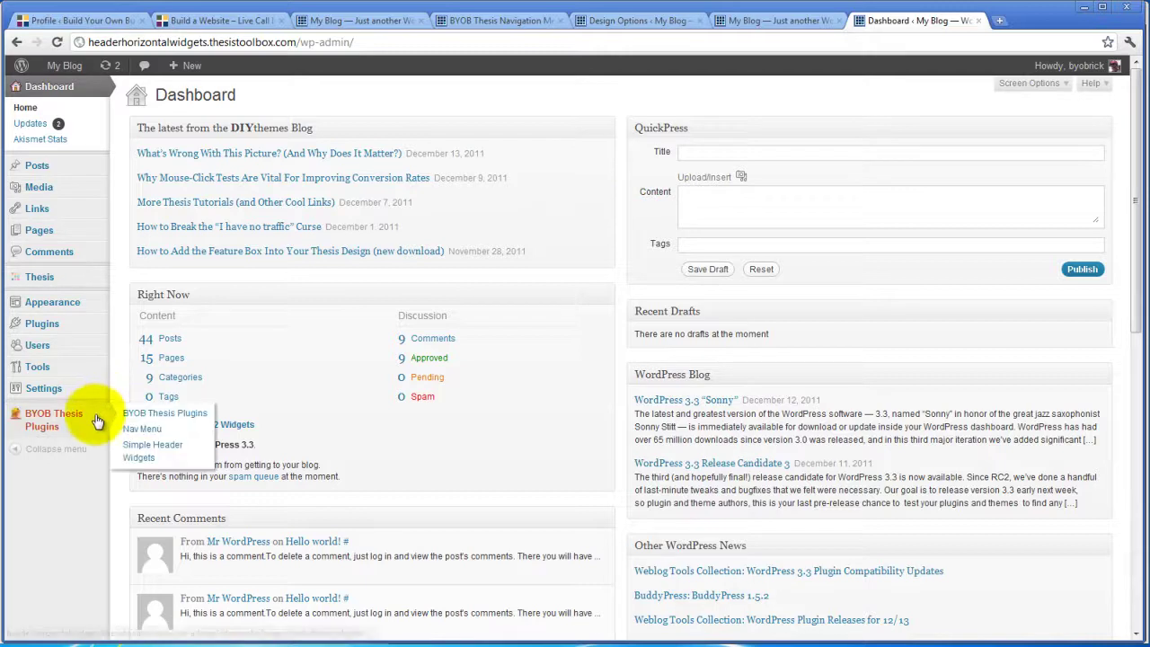
pyautogui.click(146, 431)
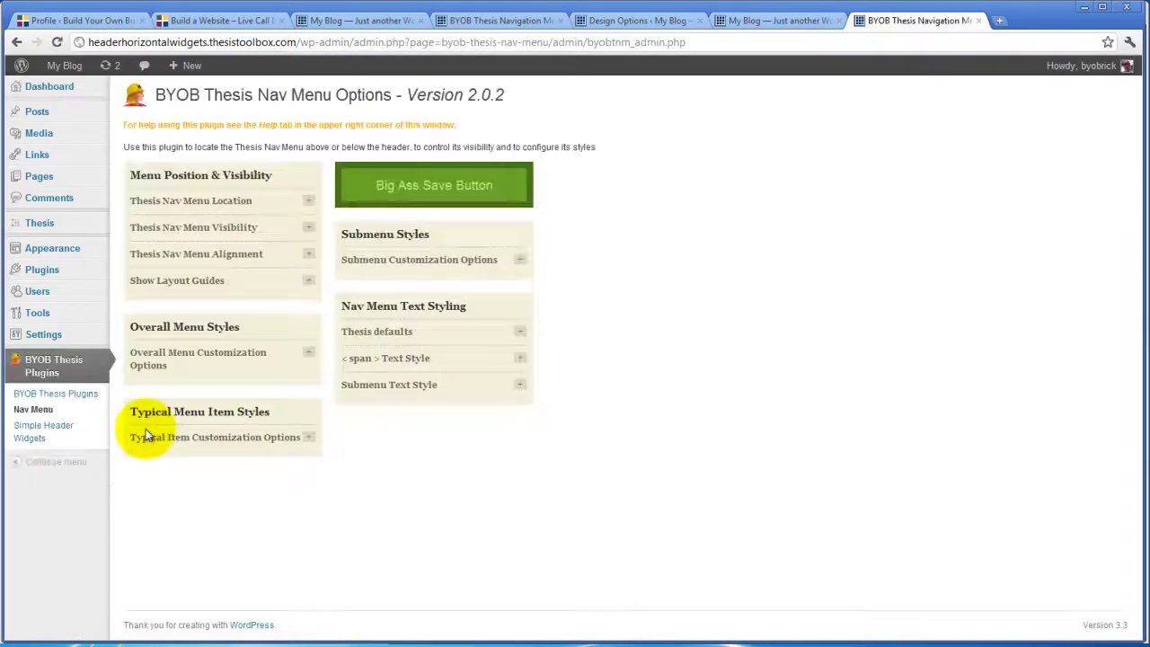
pyautogui.click(764, 22)
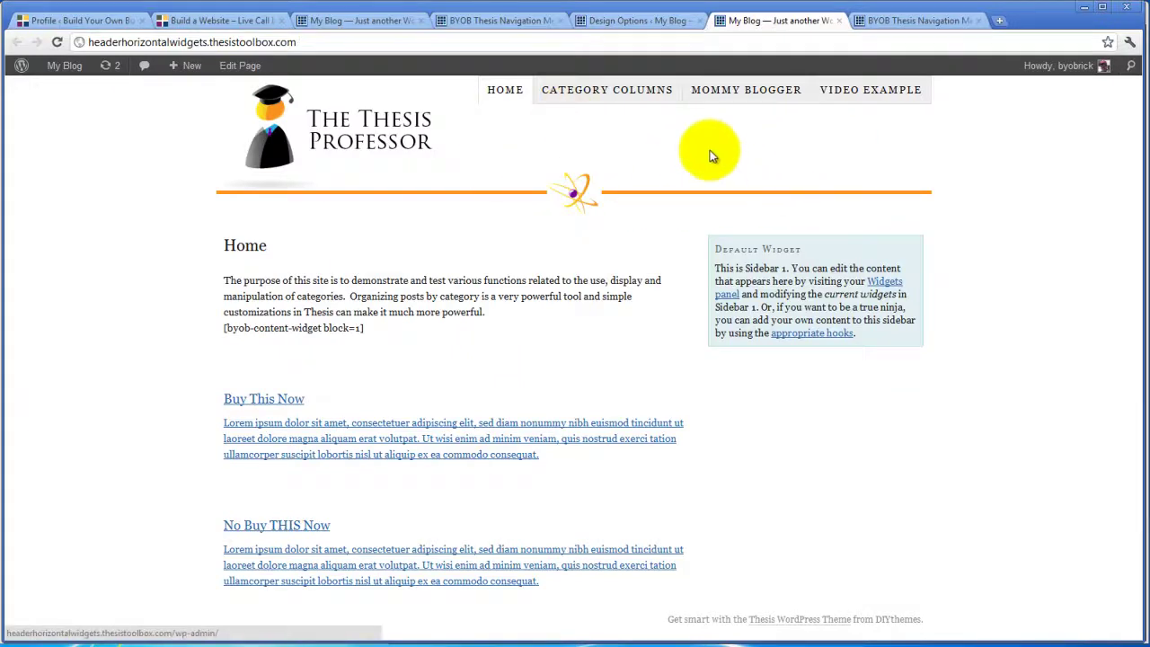
pyautogui.click(912, 22)
# Step: Review and collapse the Location, Visibility, Alignment and Layout Guides panels
pyautogui.click(308, 202)
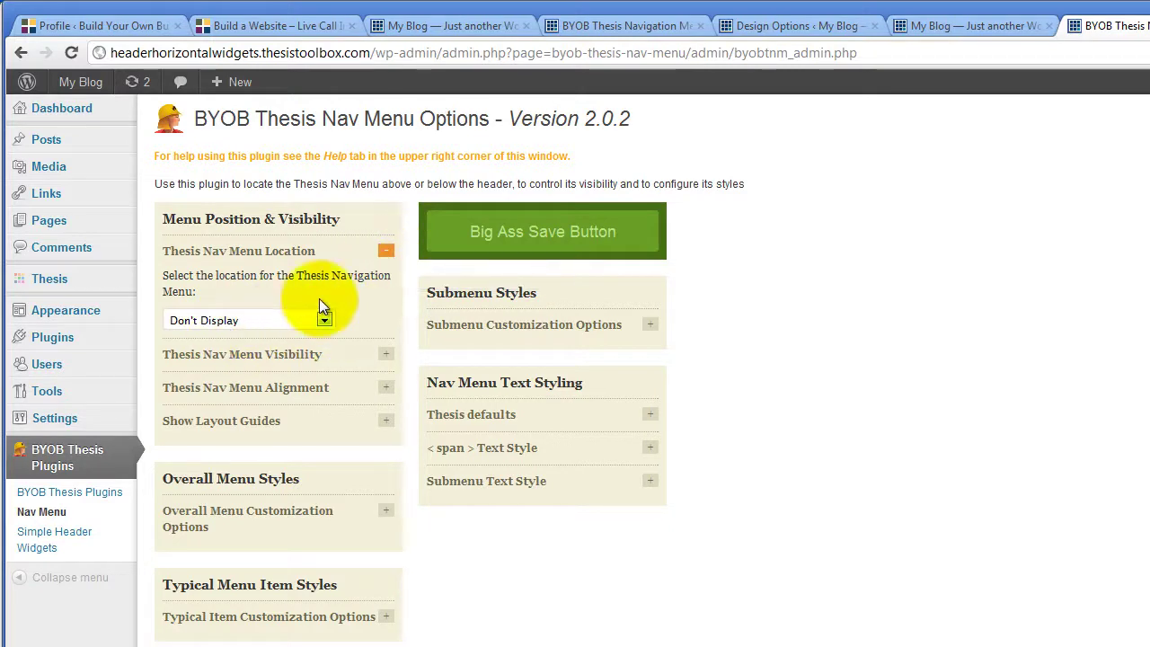
pyautogui.click(386, 253)
pyautogui.click(386, 285)
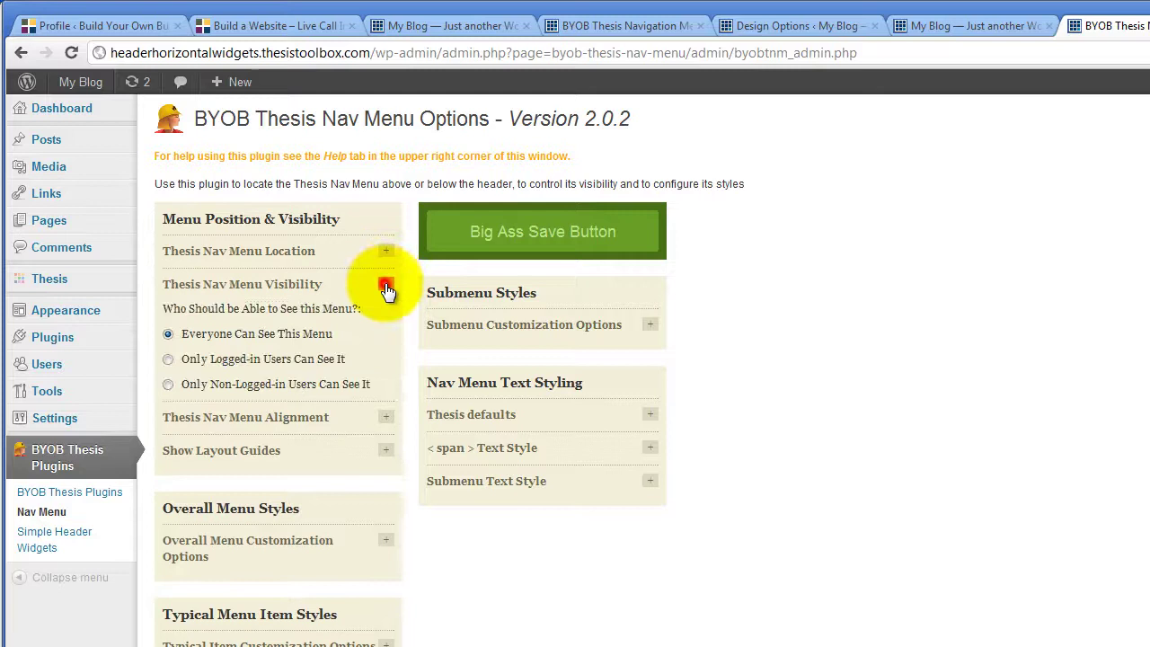
pyautogui.click(387, 288)
pyautogui.click(385, 318)
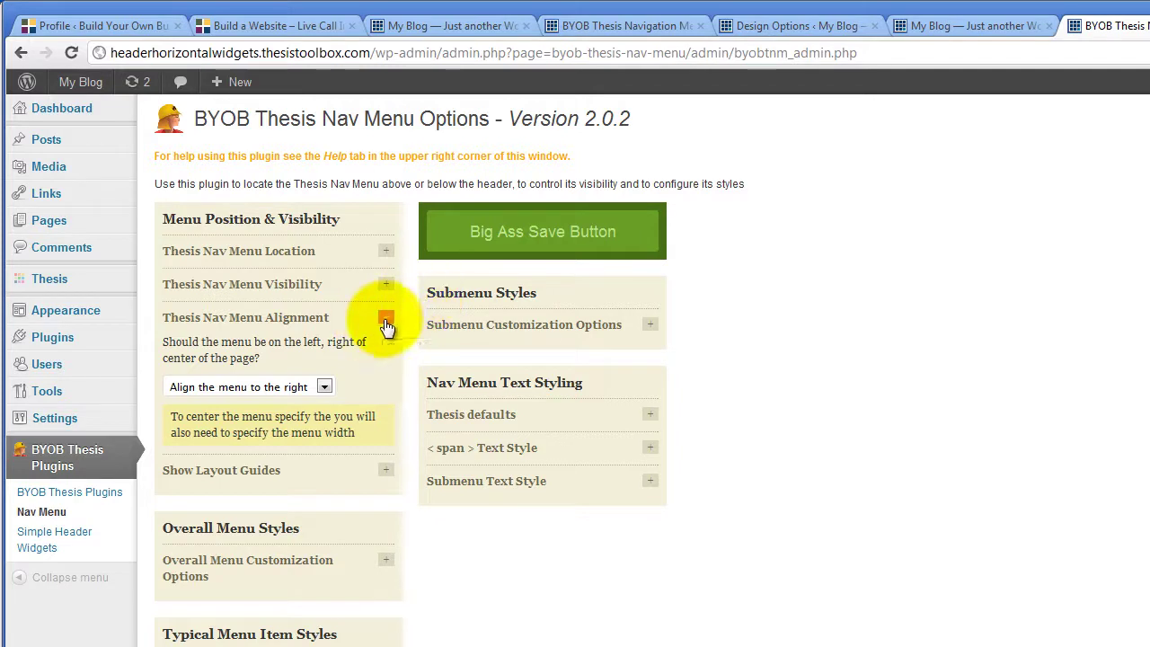
pyautogui.click(385, 317)
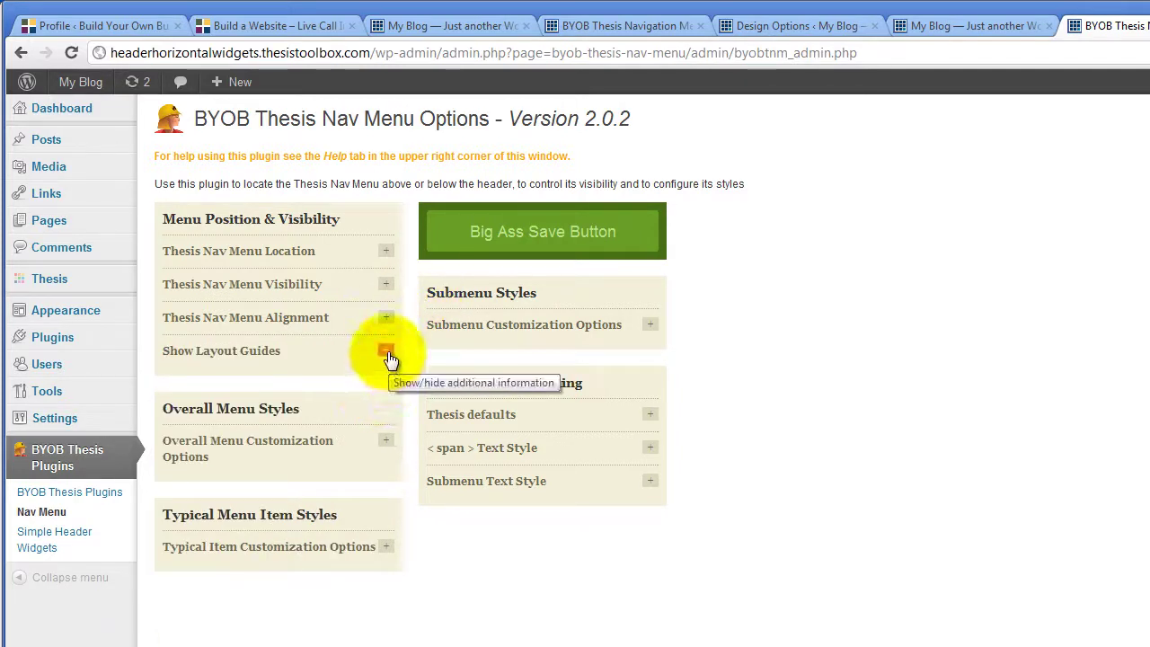
pyautogui.click(387, 352)
pyautogui.click(386, 351)
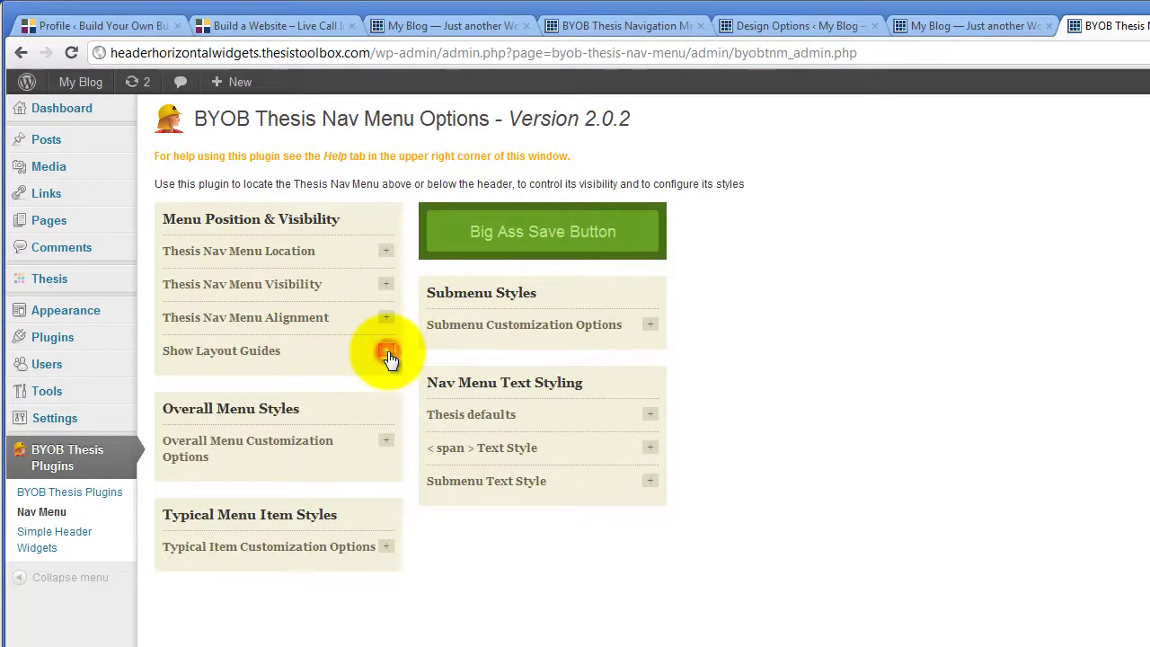
# Step: Enable Overall Menu Margin, Typical Item Margin and Customize EACH Menu Item Separately options
pyautogui.click(386, 441)
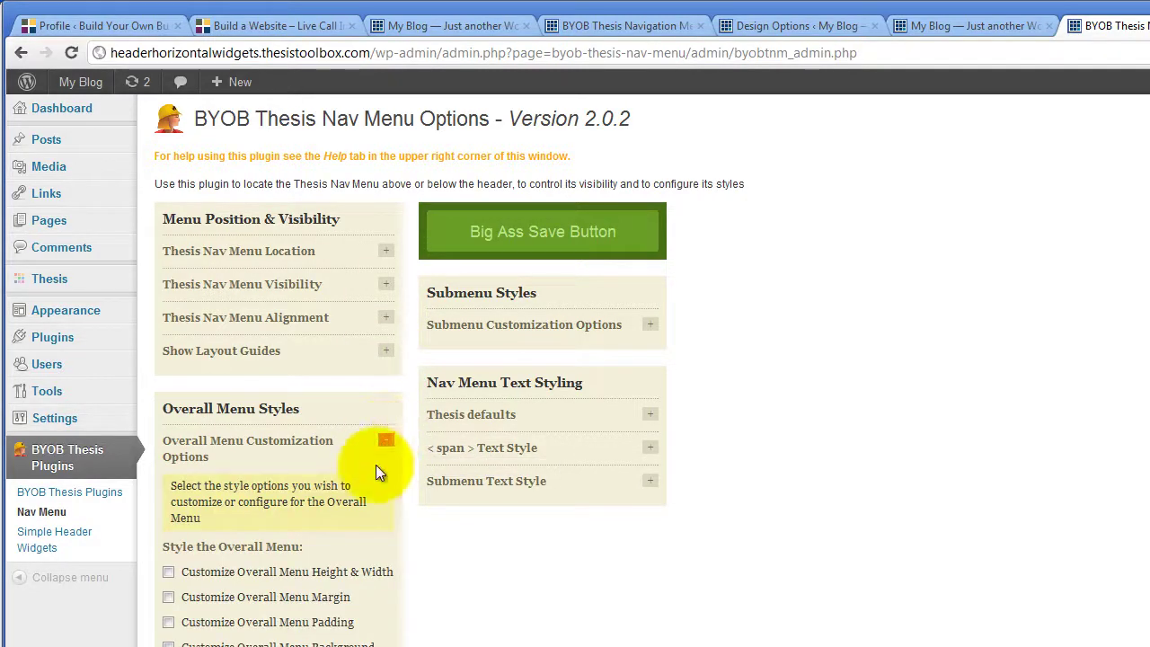
pyautogui.scroll(-2, 378, 456)
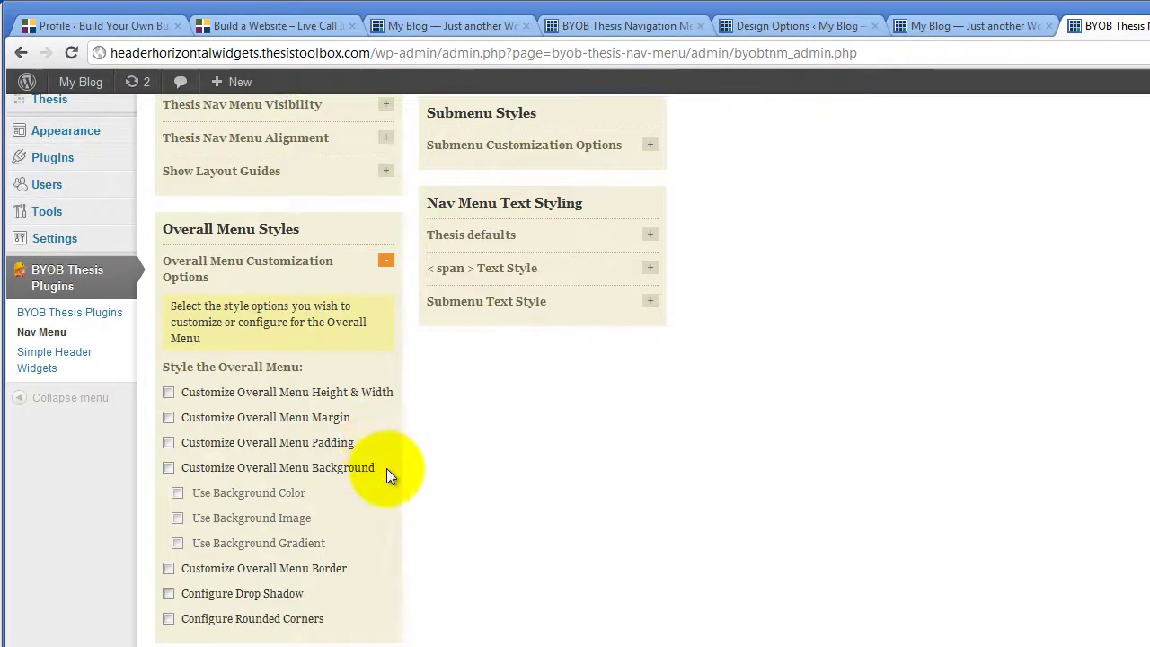
pyautogui.click(168, 416)
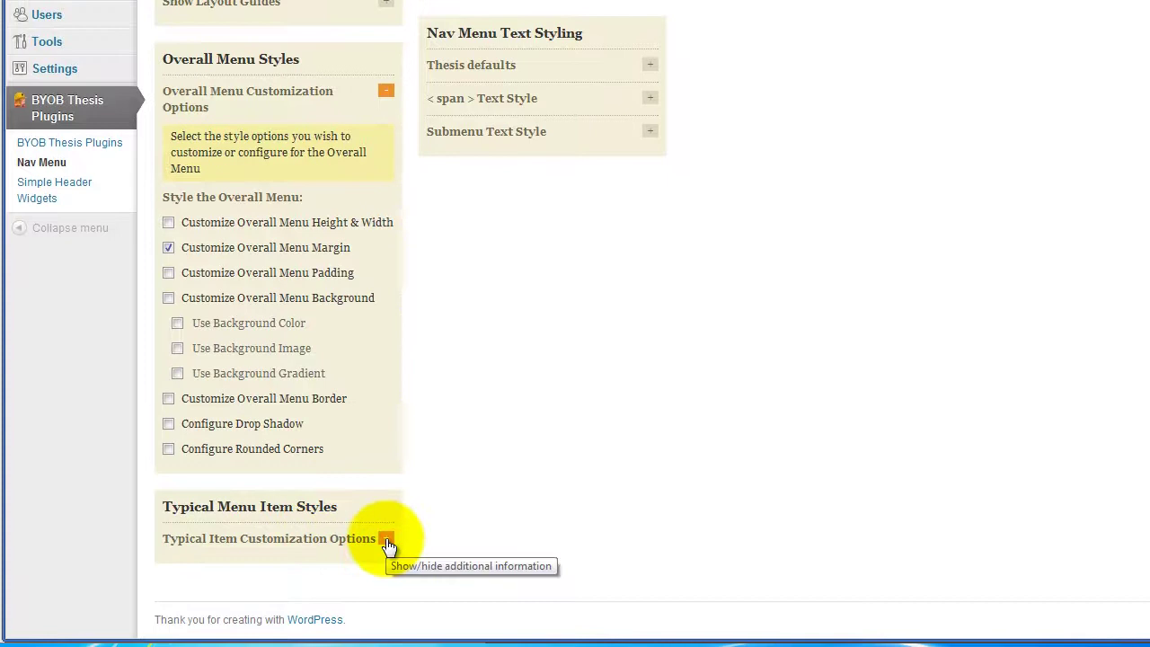
pyautogui.click(388, 543)
pyautogui.scroll(-4, 526, 475)
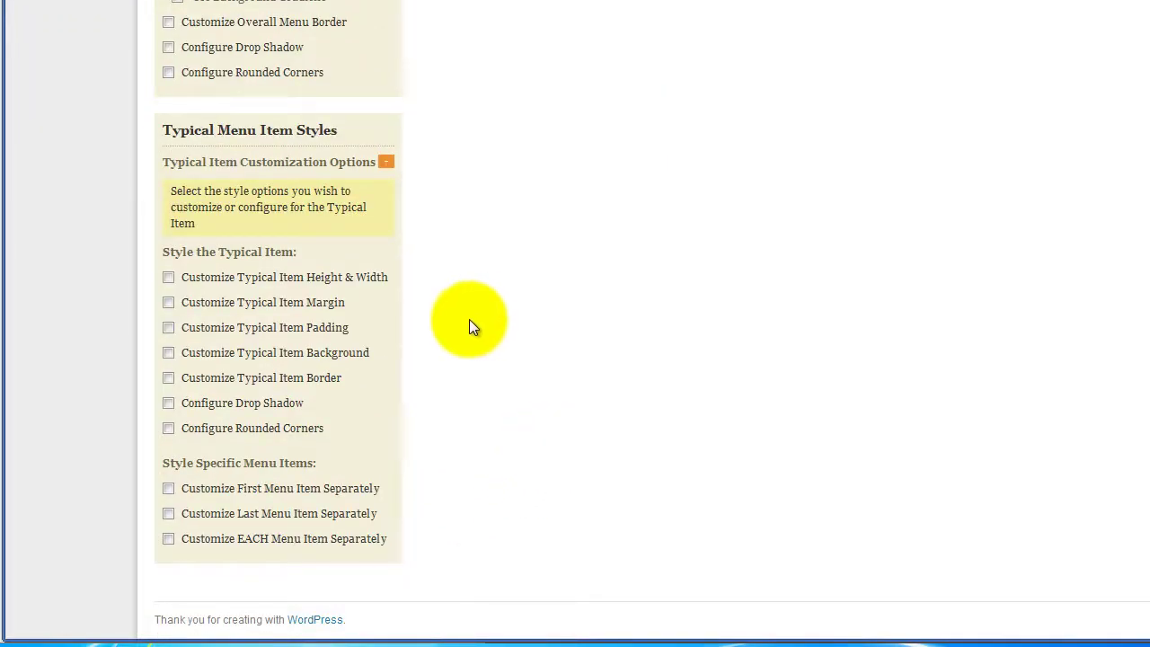
pyautogui.click(167, 301)
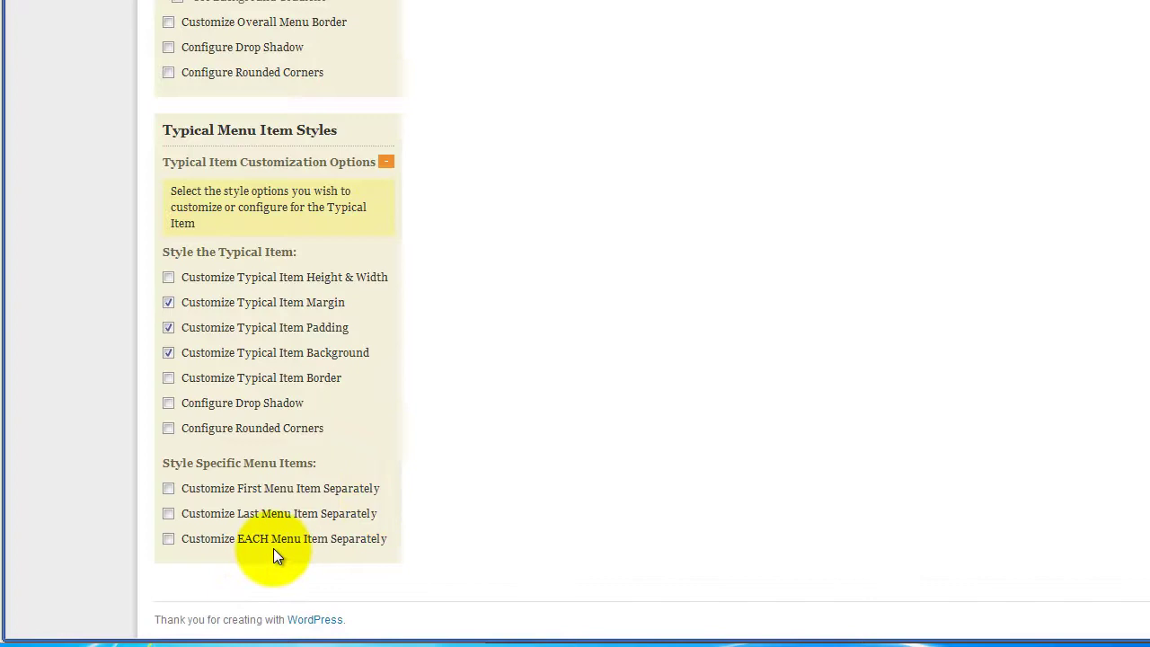
pyautogui.click(168, 538)
# Step: Look over the submenu style options and collapse them again
pyautogui.scroll(5, 568, 499)
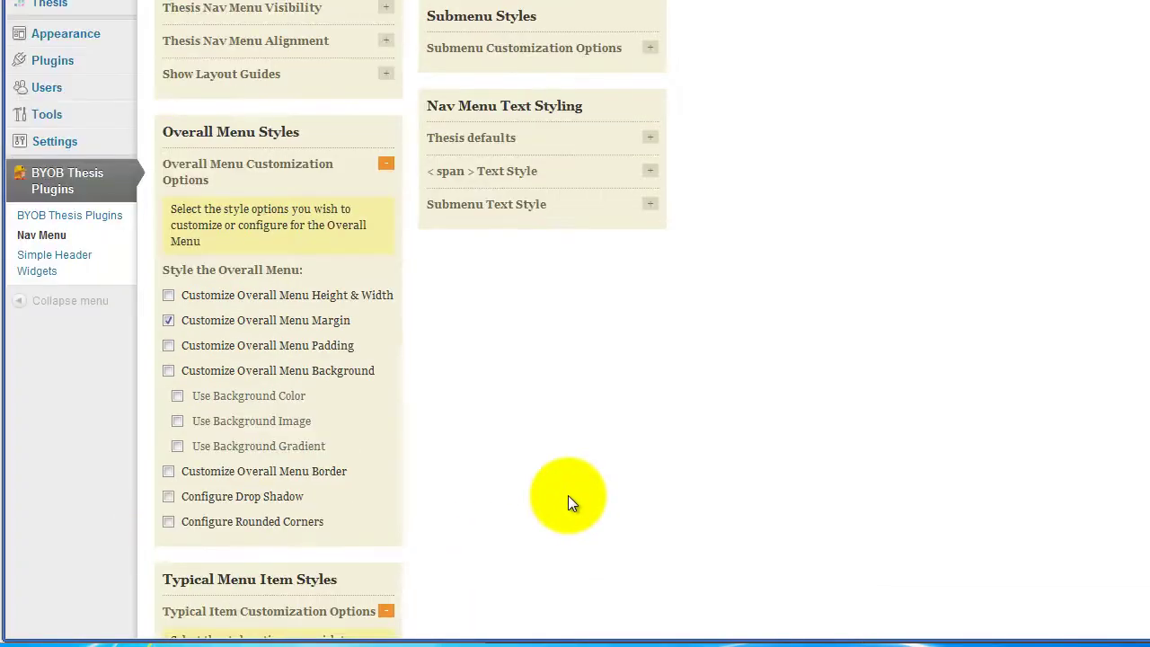
pyautogui.scroll(1, 568, 495)
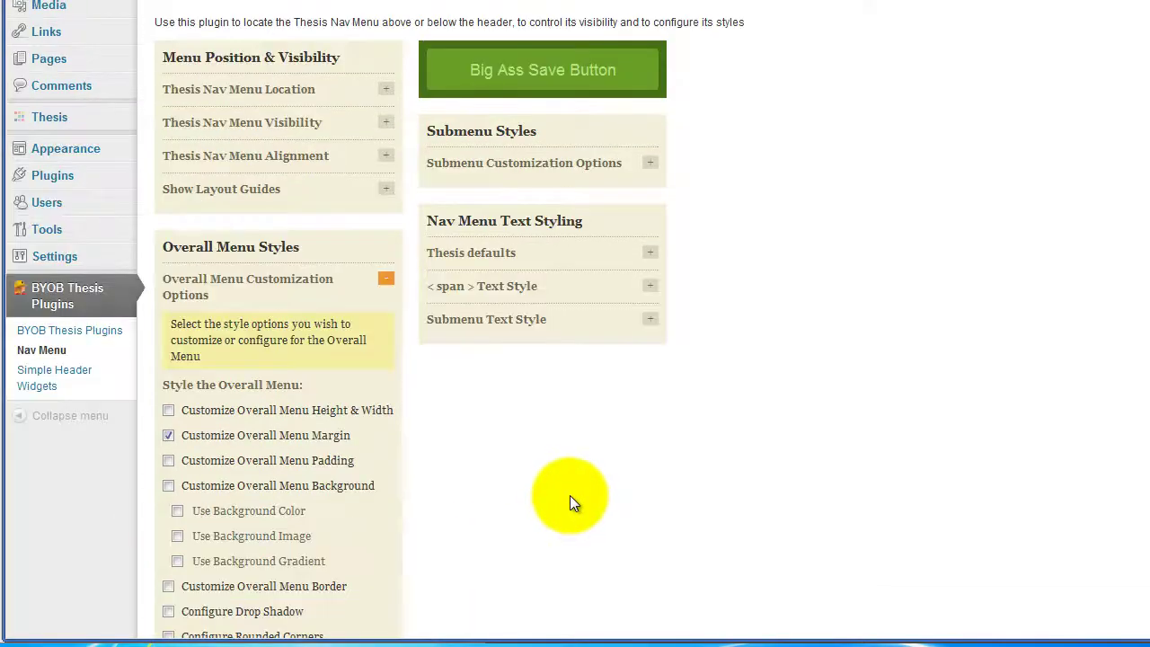
pyautogui.click(650, 164)
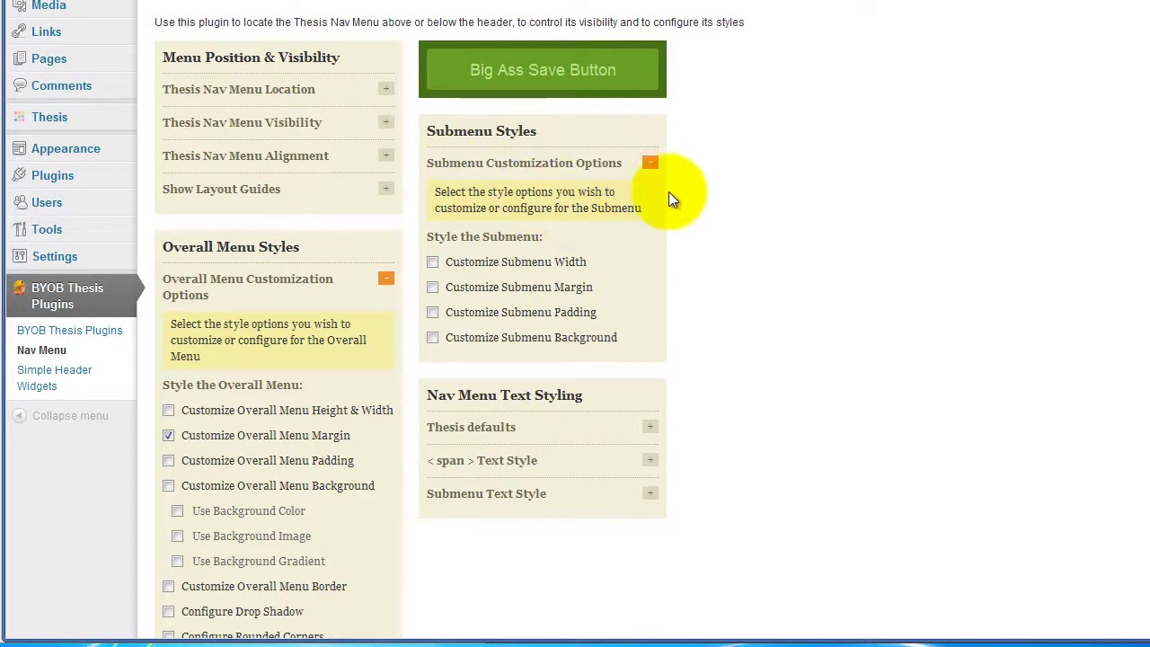
pyautogui.click(650, 163)
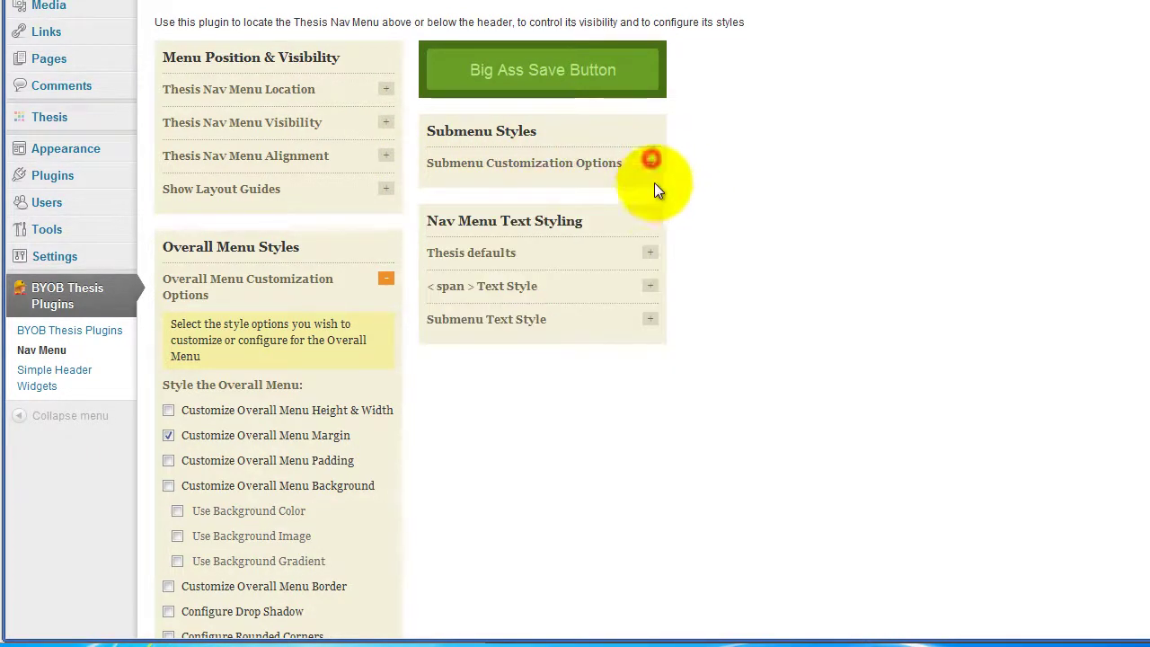
# Step: Set menu text to Normal letter spacing without all caps and save the settings
pyautogui.click(650, 252)
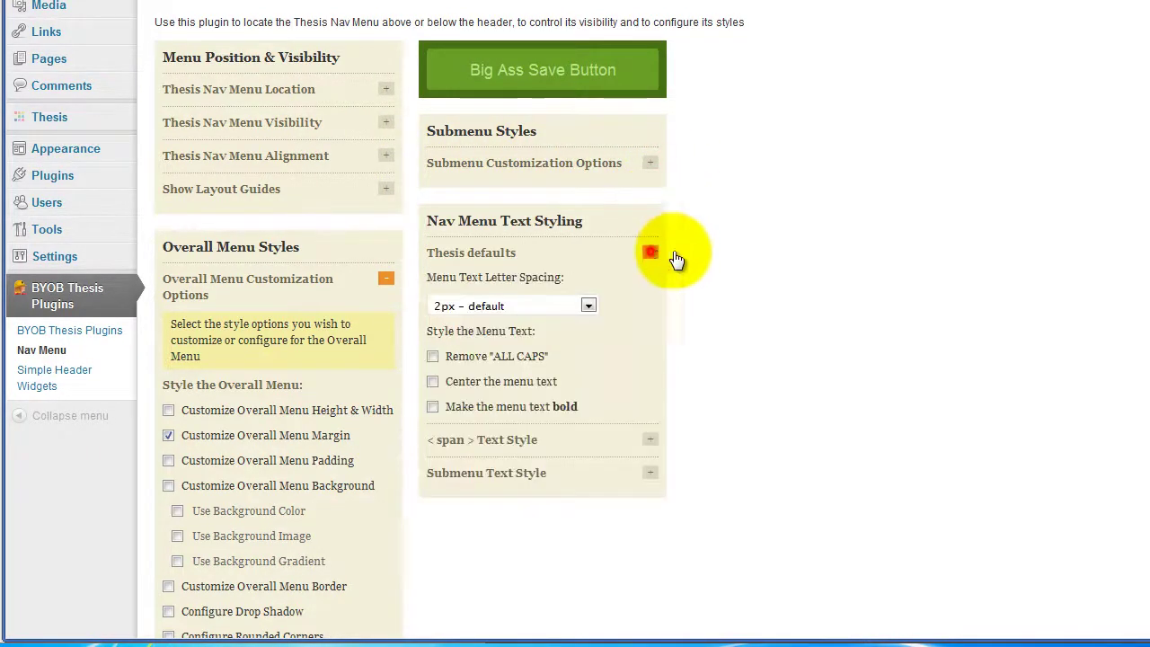
pyautogui.click(589, 305)
pyautogui.click(505, 351)
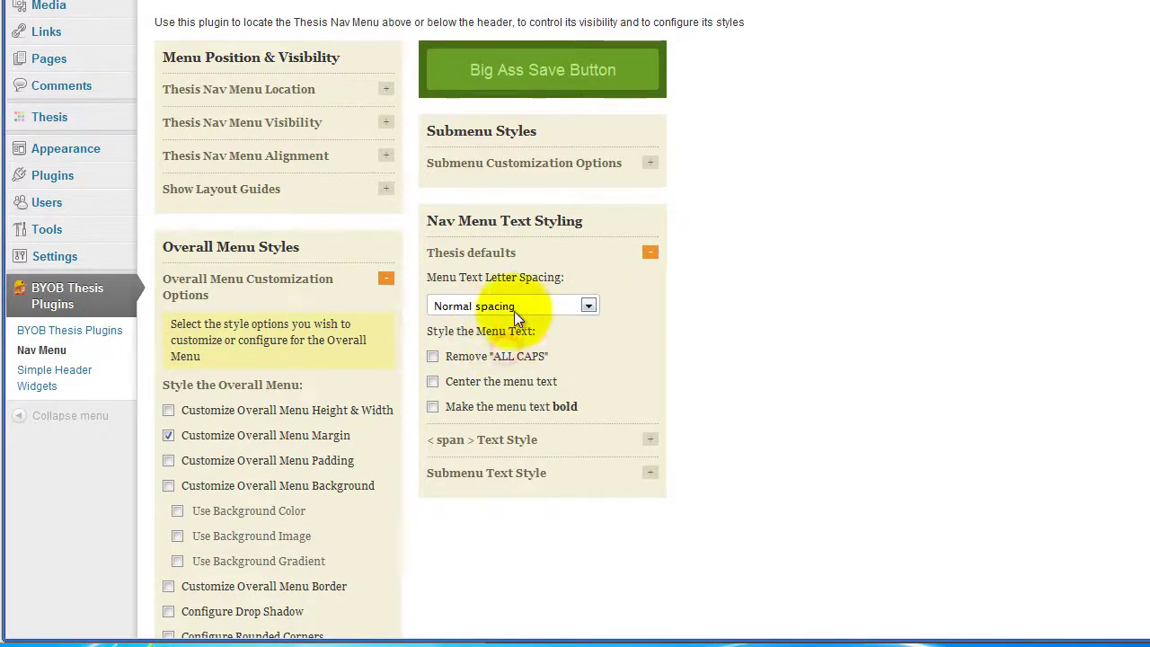
pyautogui.click(432, 357)
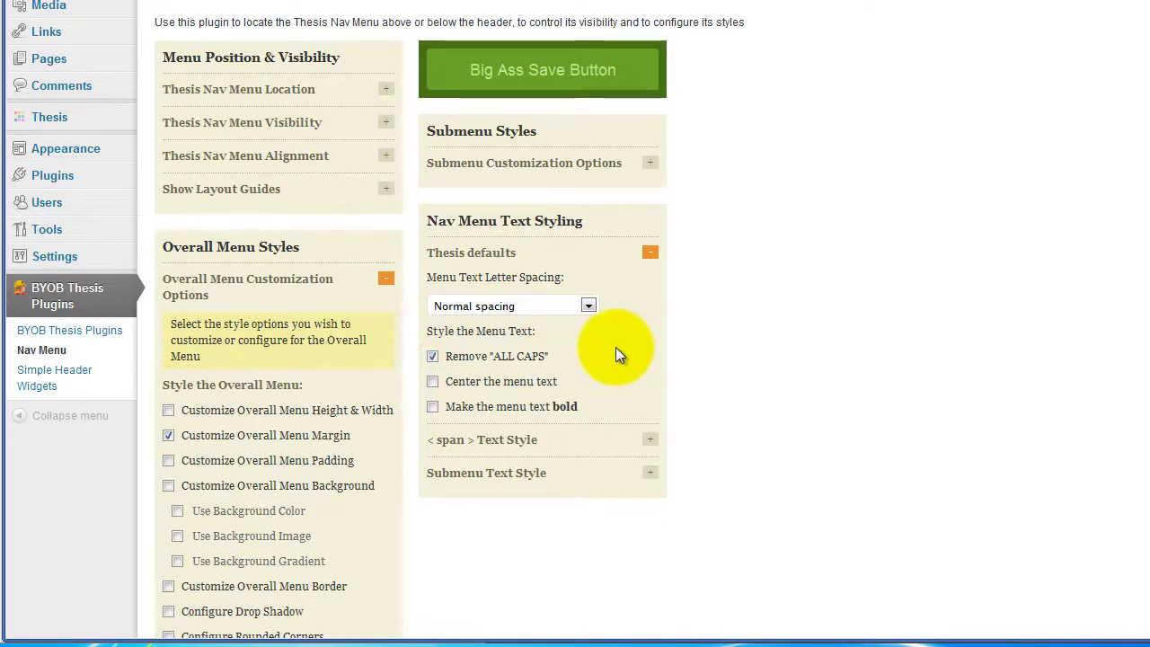
pyautogui.click(541, 78)
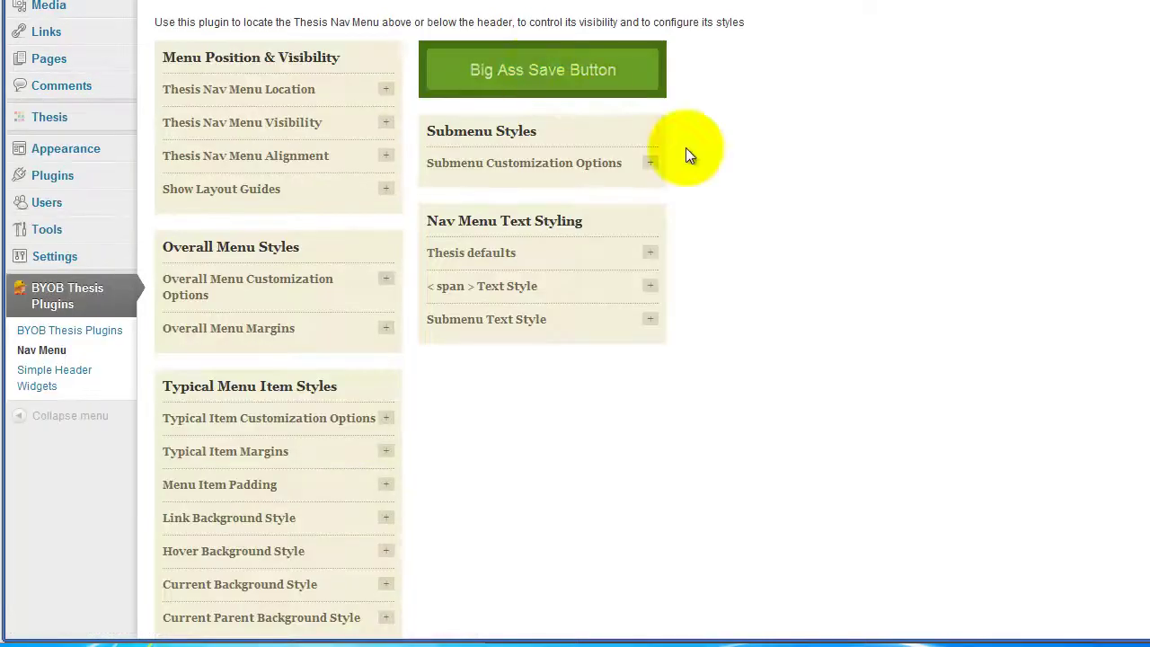
pyautogui.scroll(-2, 641, 267)
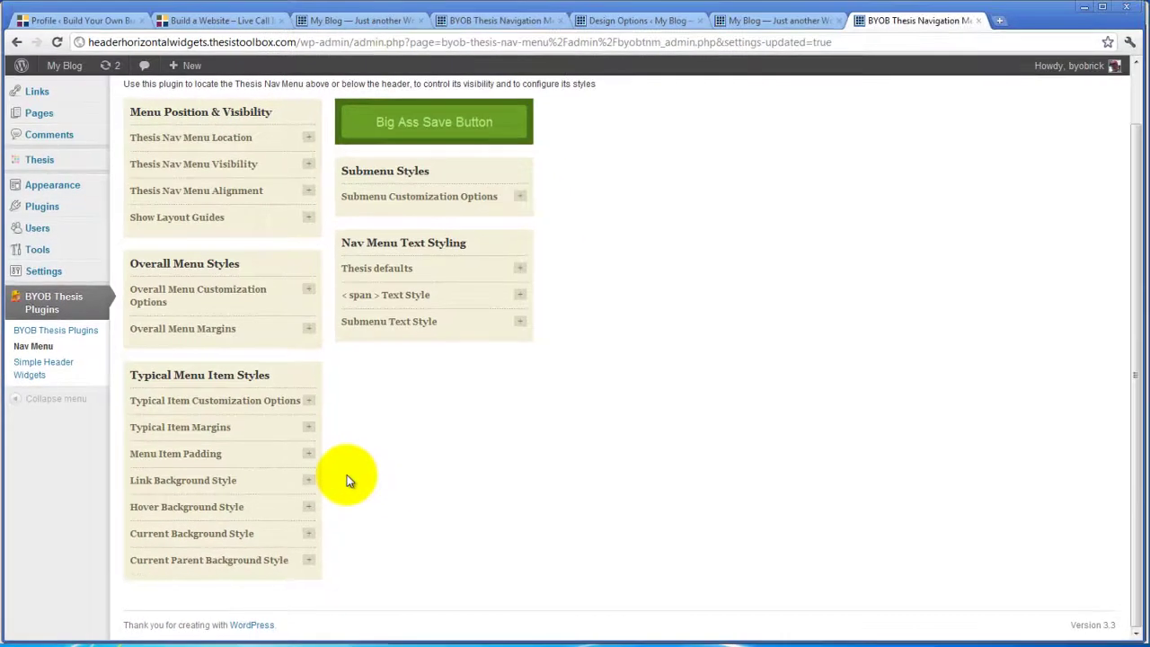
# Step: Reload the live home page to see normal-case menu text, then return to Nav Menu options
pyautogui.click(780, 19)
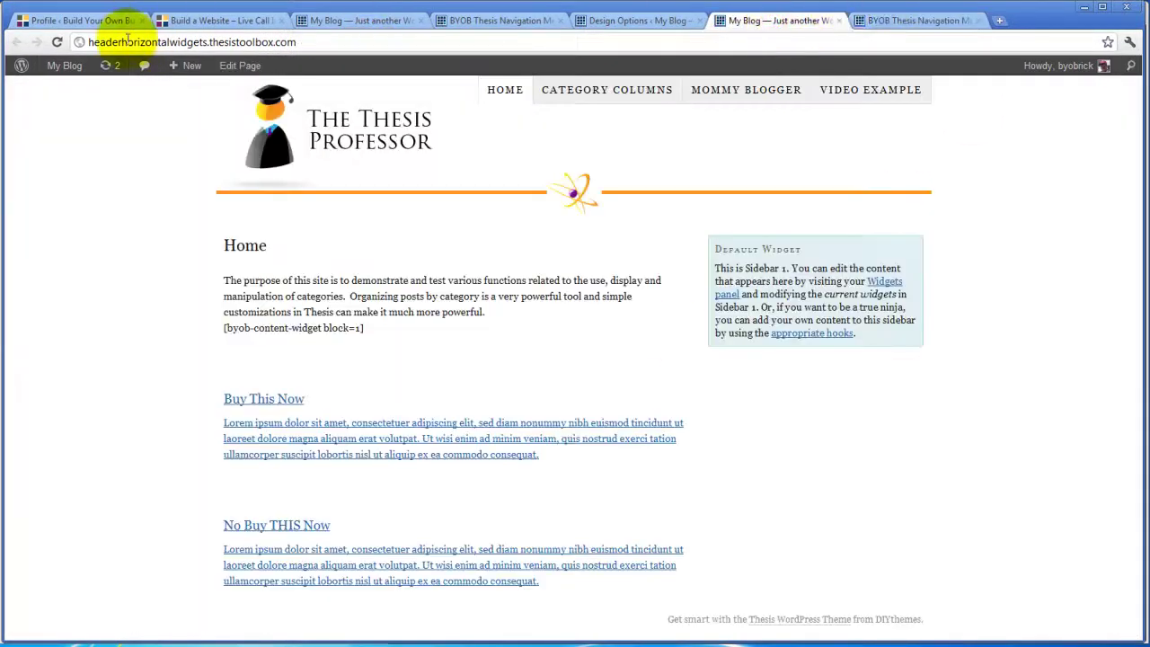
pyautogui.click(56, 43)
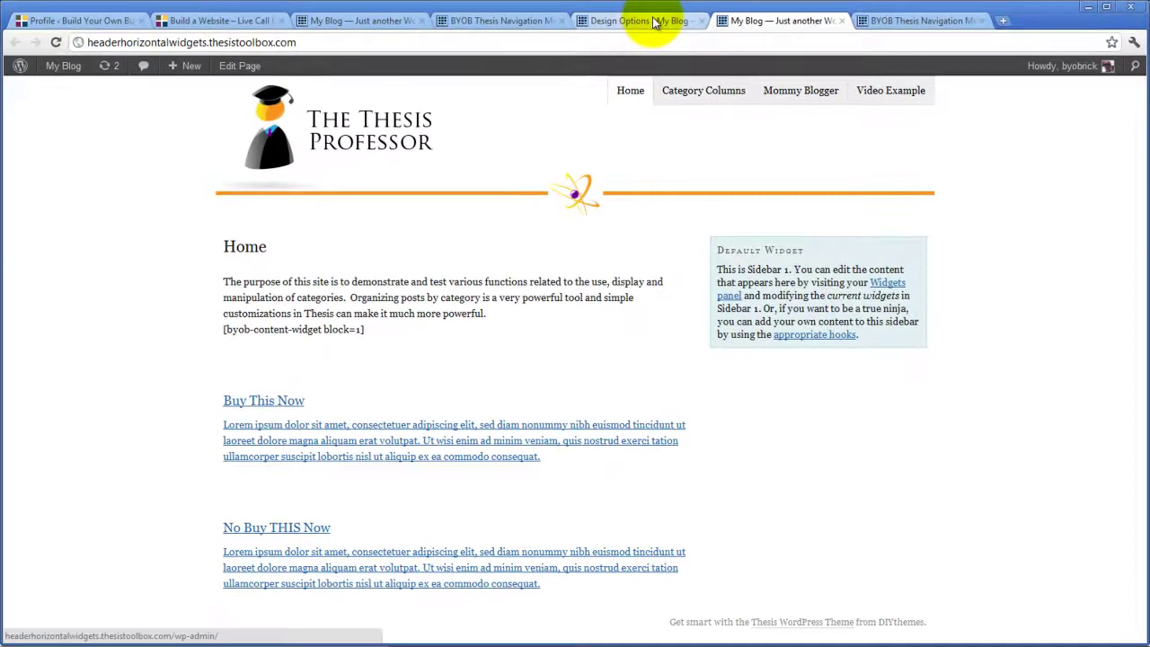
pyautogui.click(884, 20)
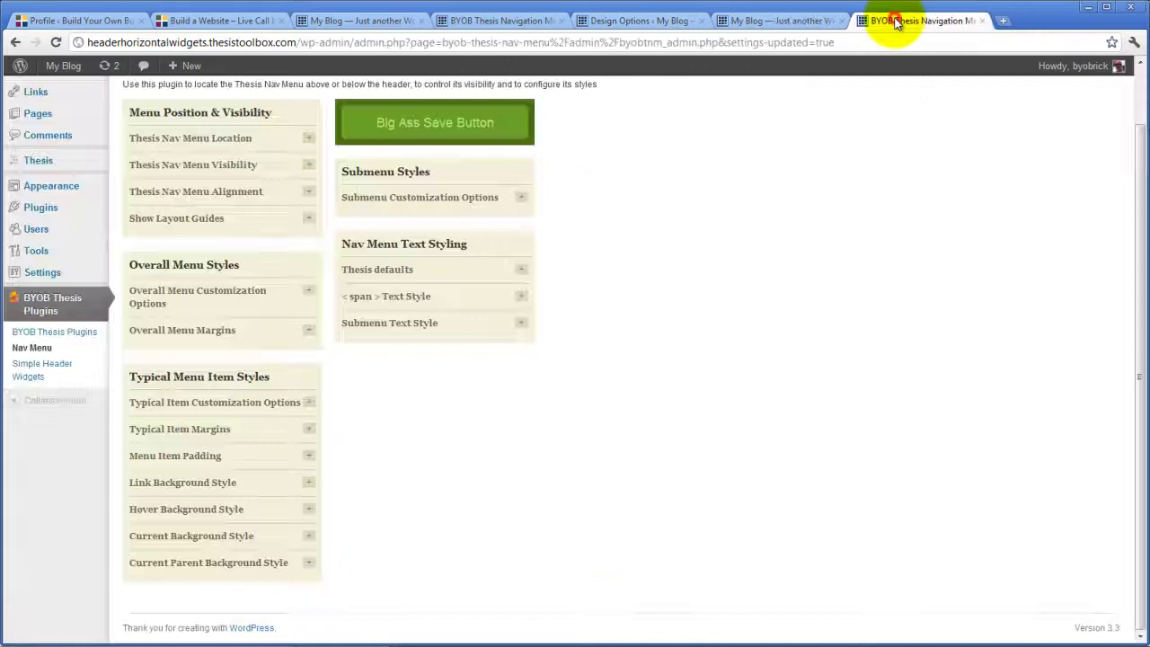
# Step: Open Thesis Design Options in a new tab
pyautogui.moveTo(77, 254)
pyautogui.scroll(2, 76, 255)
pyautogui.moveTo(90, 226)
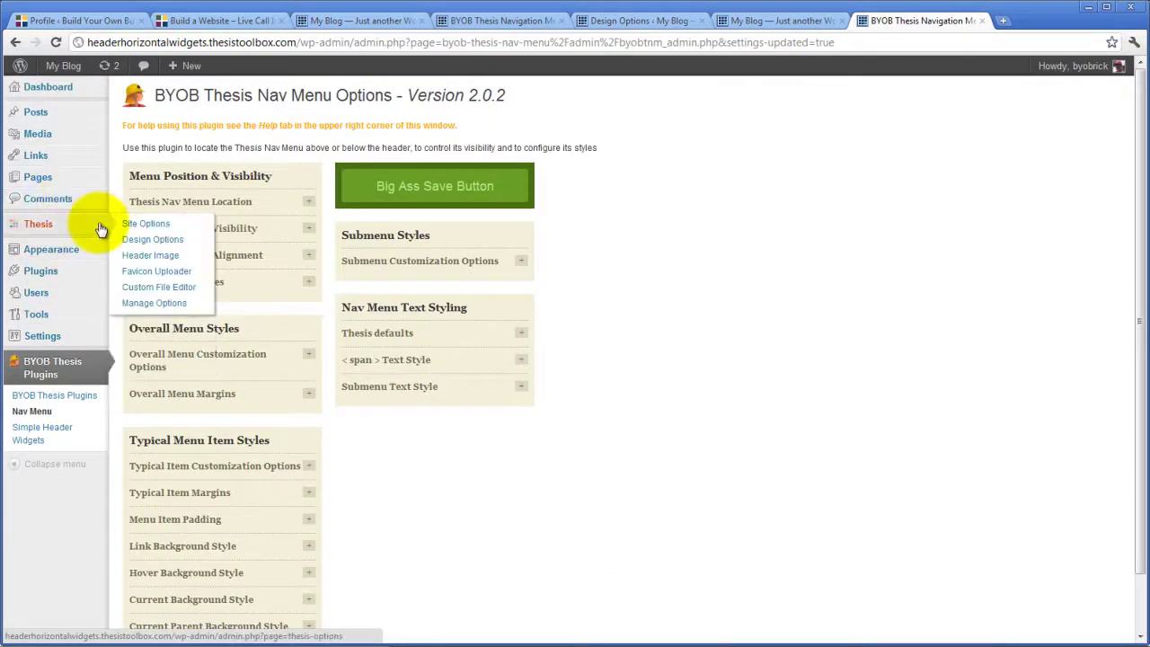
pyautogui.rightClick(149, 244)
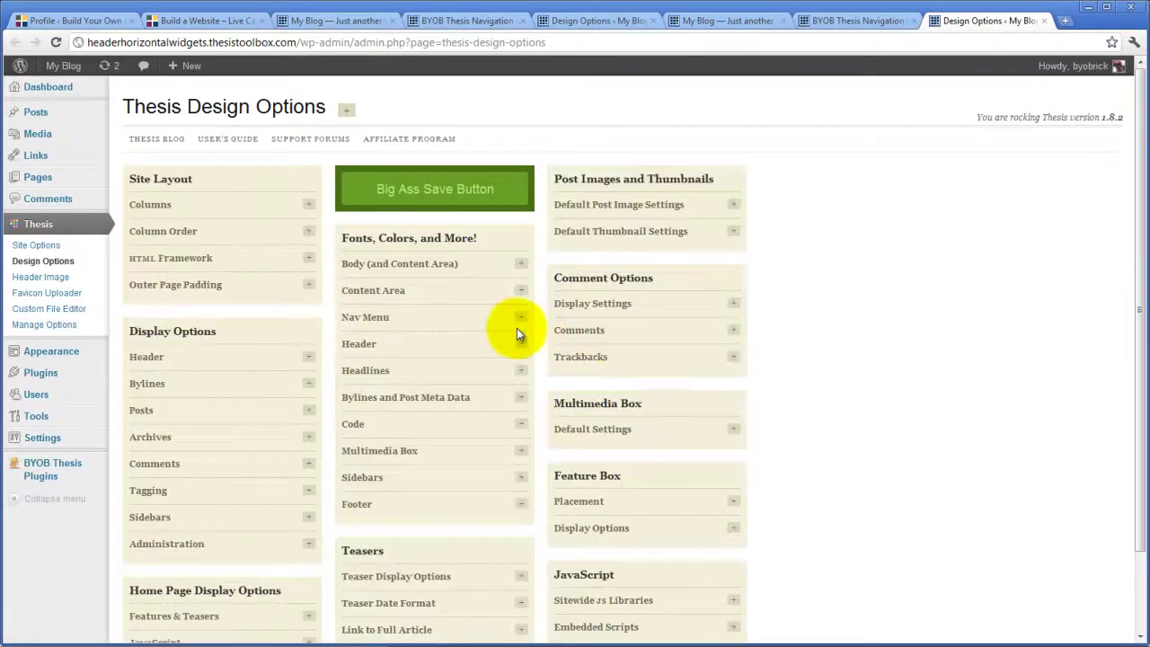
# Step: Set the Nav Menu border width to 0 and save the design options
pyautogui.click(522, 317)
pyautogui.scroll(-3, 469, 349)
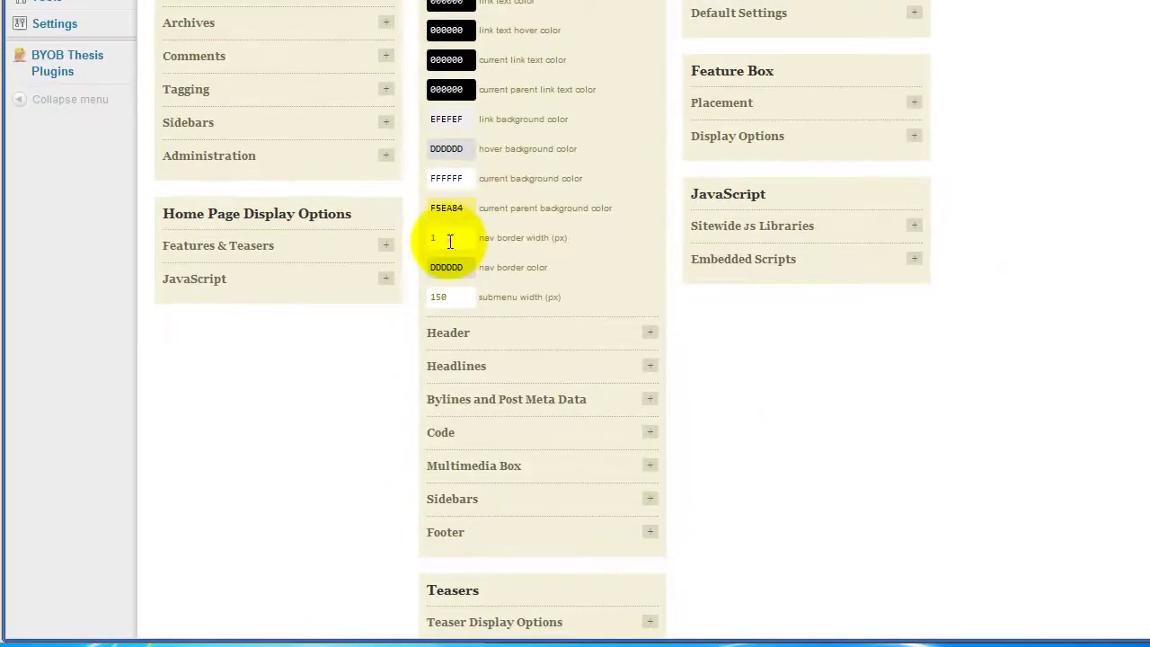
pyautogui.click(364, 310)
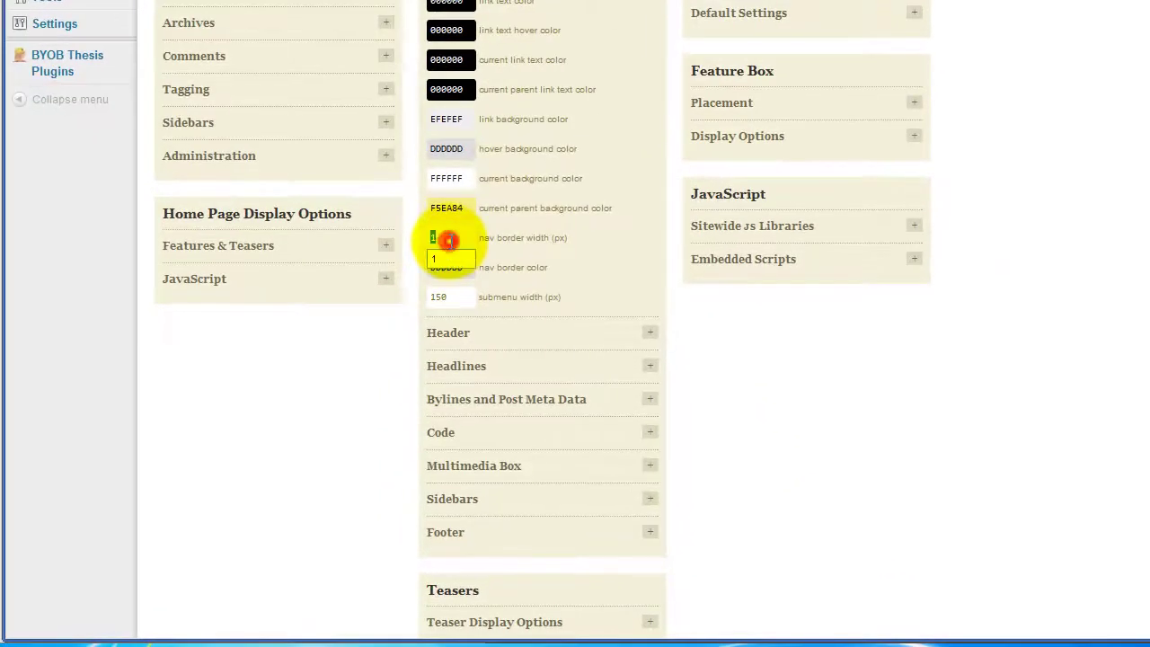
pyautogui.click(611, 248)
pyautogui.scroll(4, 610, 244)
pyautogui.click(536, 76)
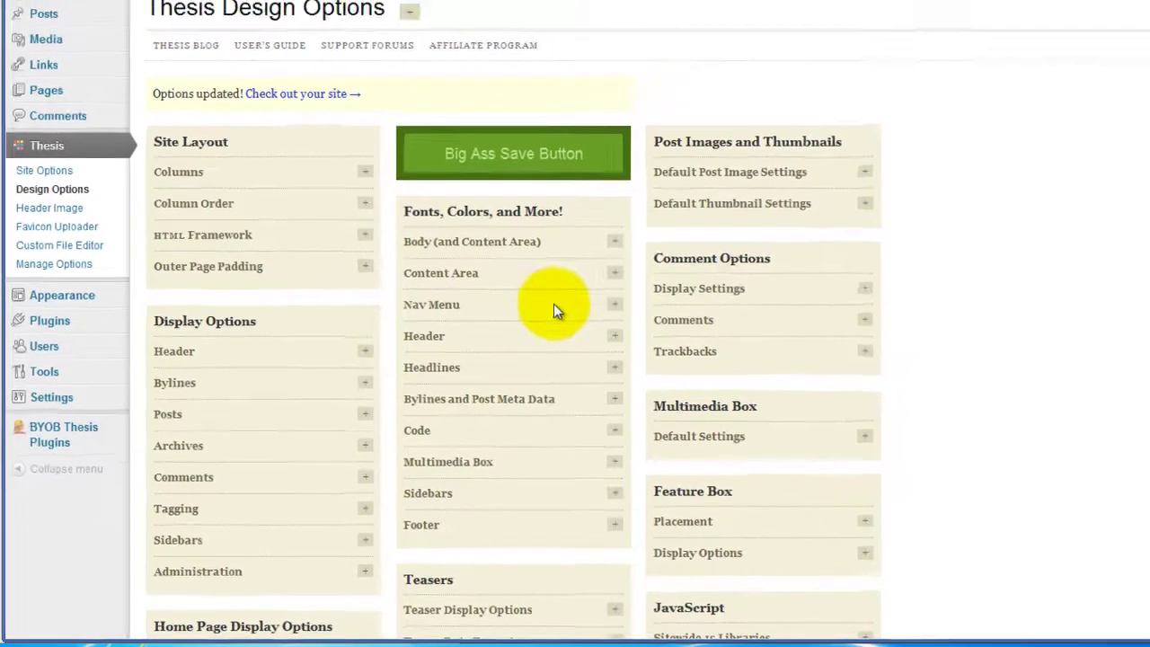
pyautogui.click(854, 20)
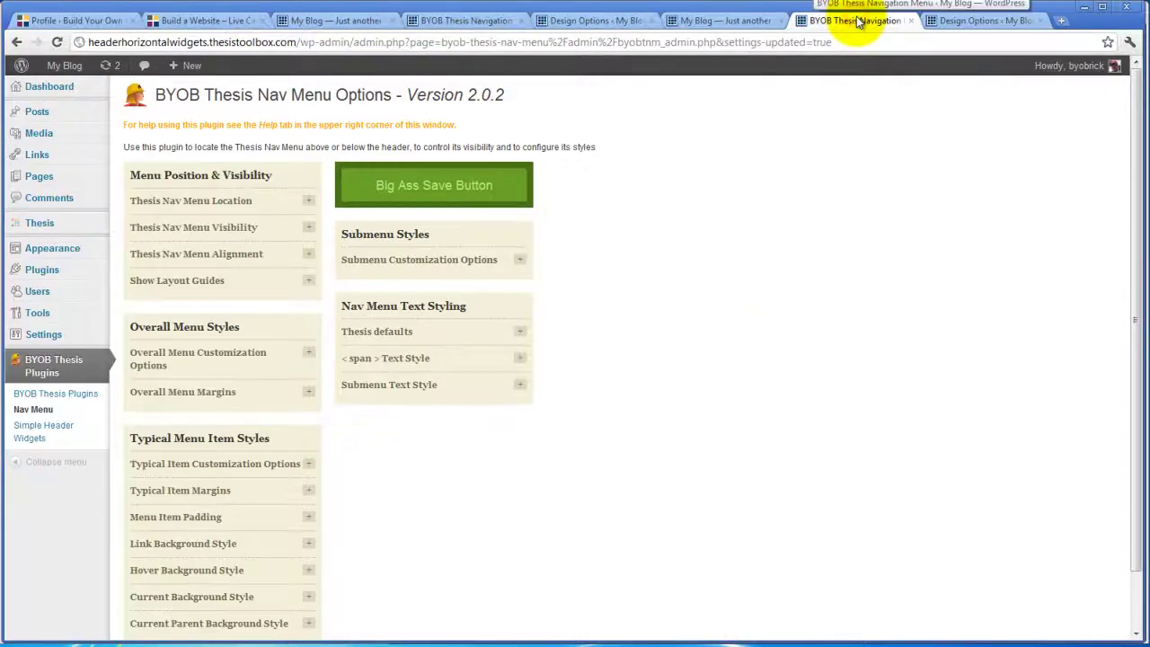
# Step: Reload the live site to confirm borderless nav tabs, then return to Nav Menu options
pyautogui.click(719, 21)
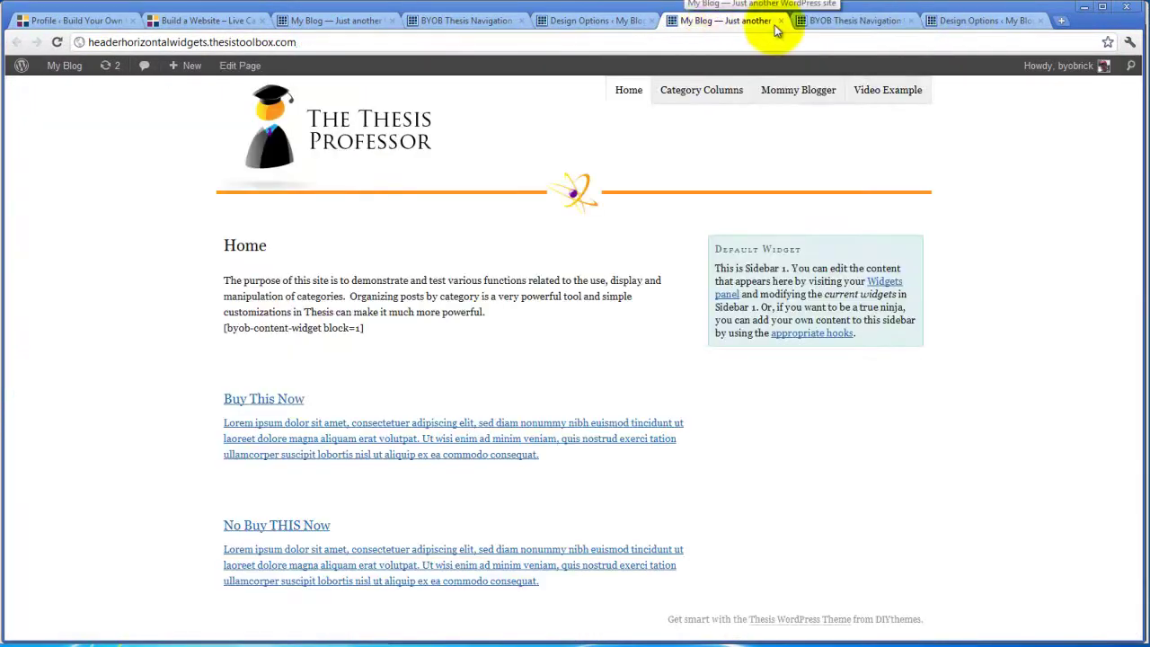
pyautogui.click(862, 20)
pyautogui.click(692, 19)
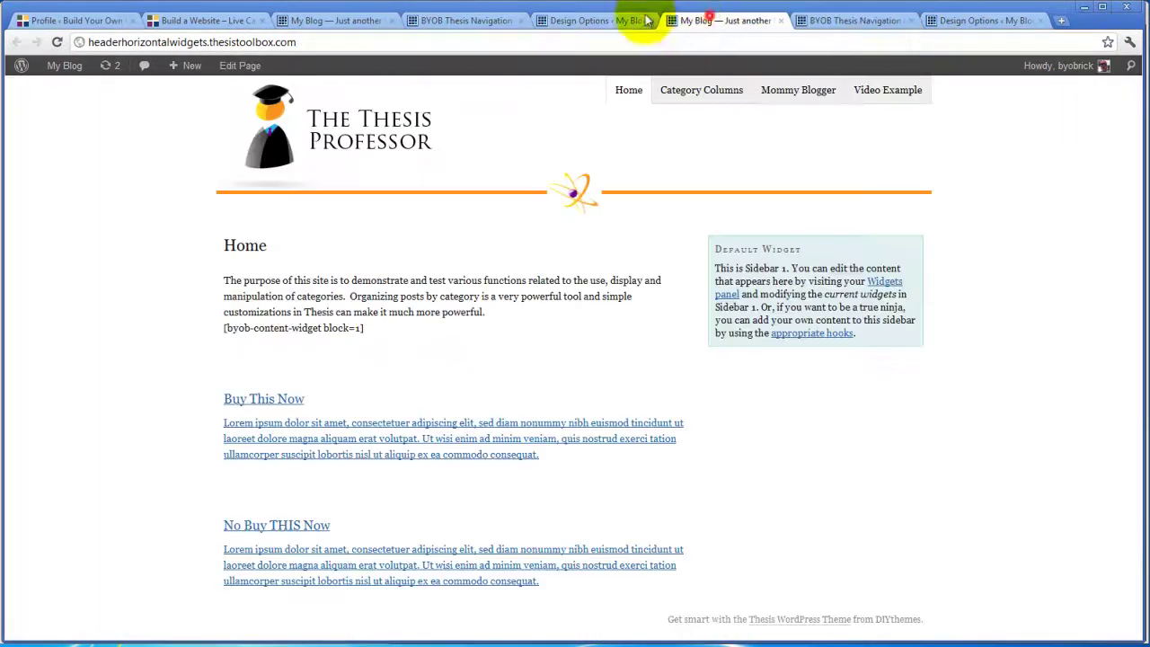
pyautogui.click(57, 42)
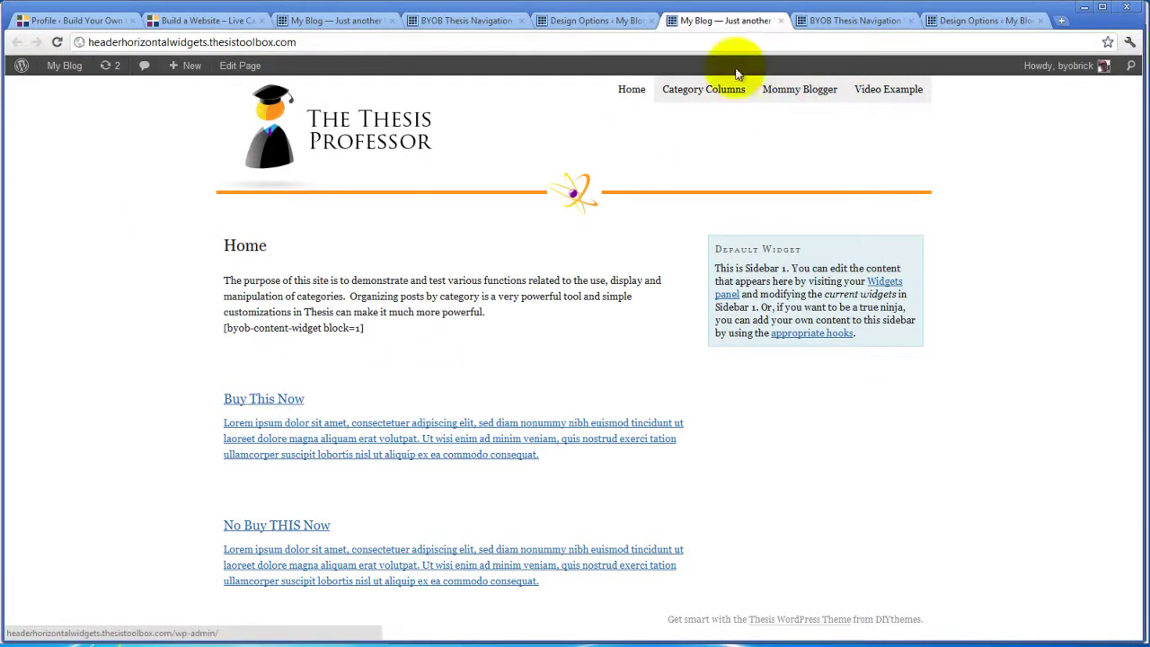
pyautogui.click(816, 19)
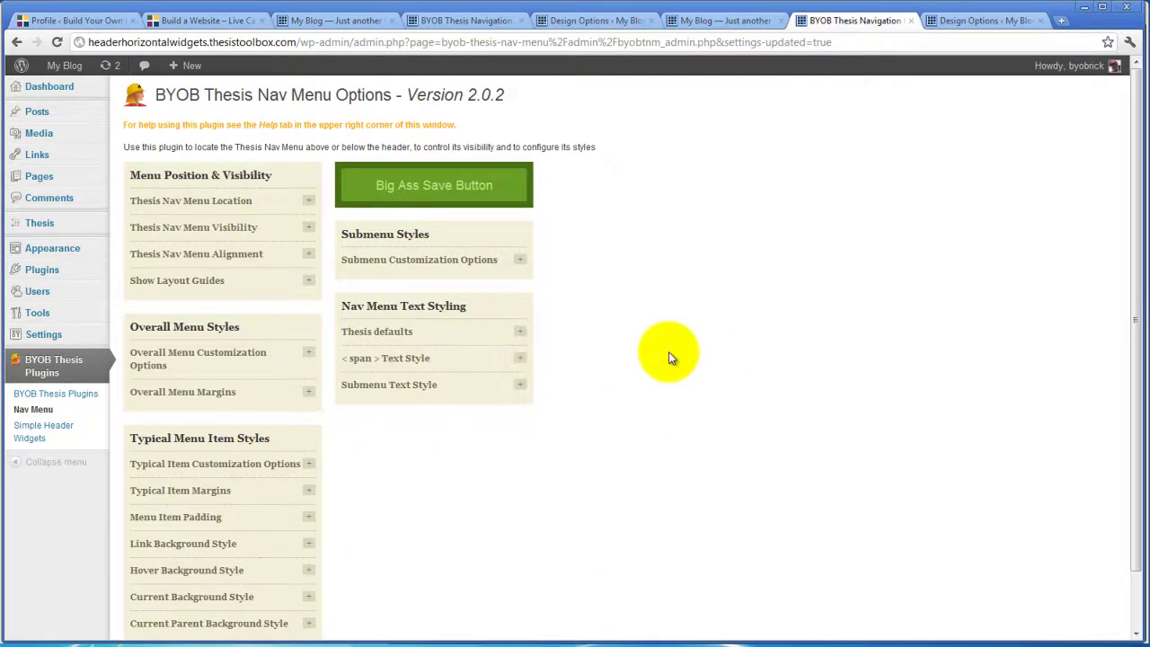
# Step: Set the Typical Item Left margin to 10
pyautogui.scroll(-2, 668, 351)
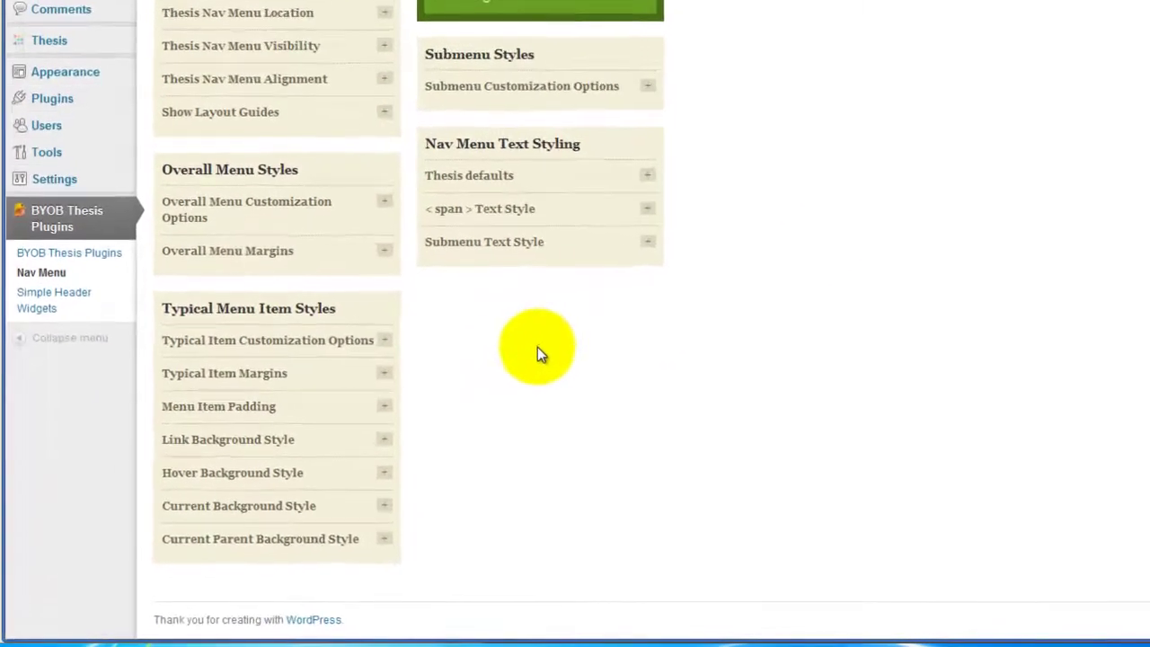
pyautogui.click(383, 372)
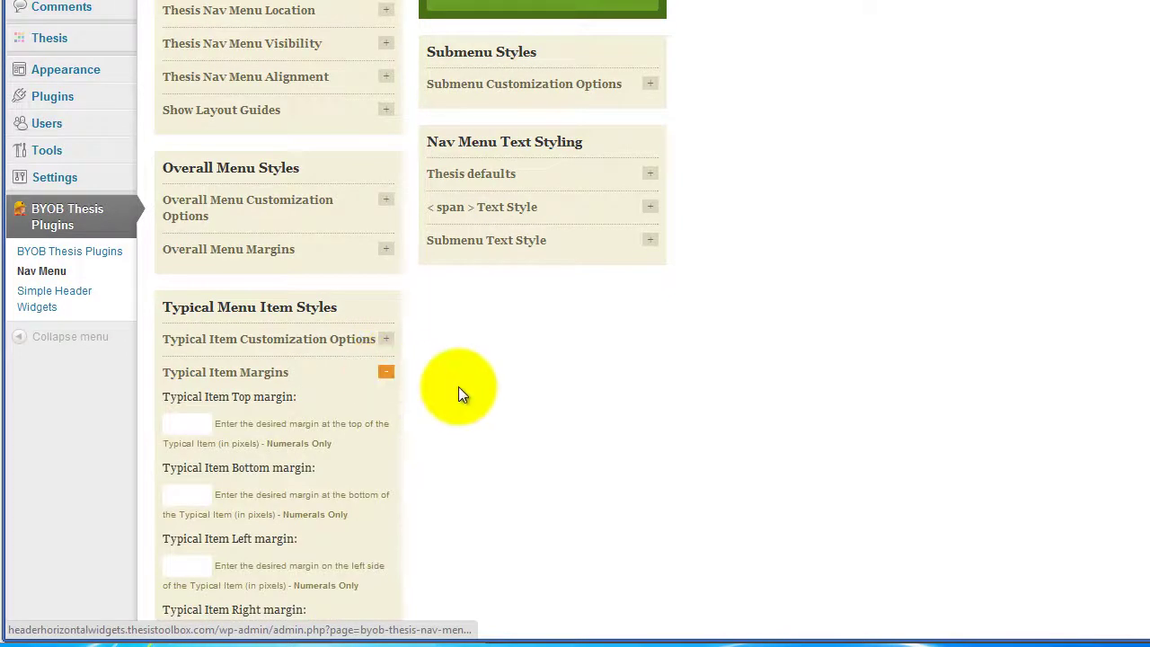
pyautogui.scroll(-3, 458, 387)
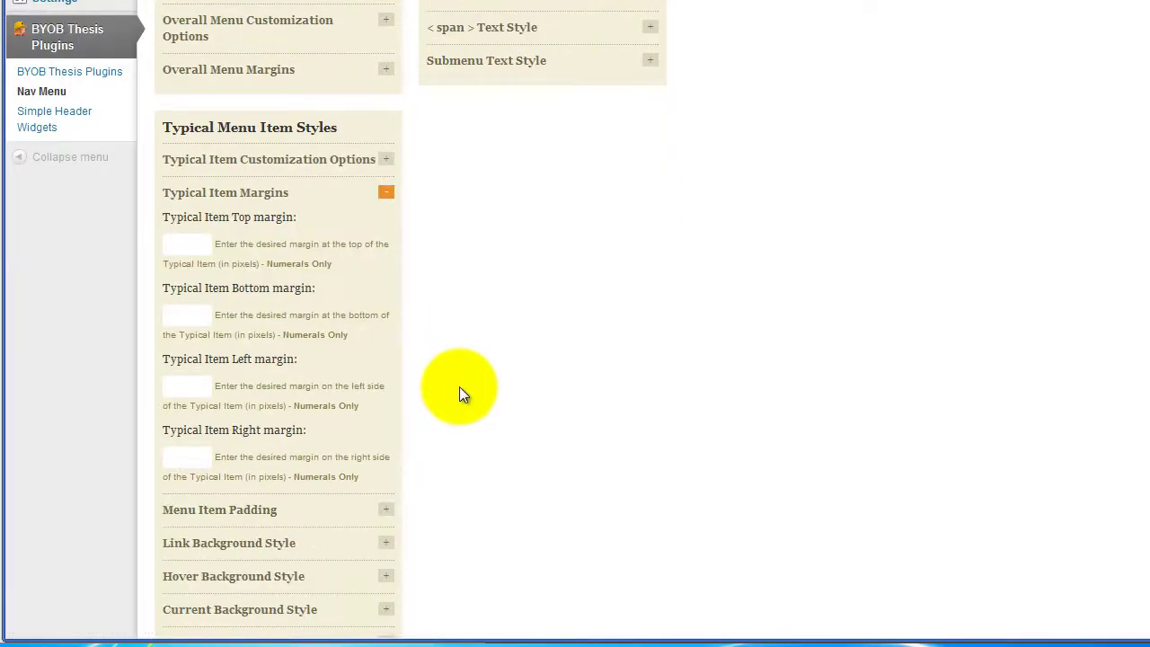
pyautogui.click(188, 387)
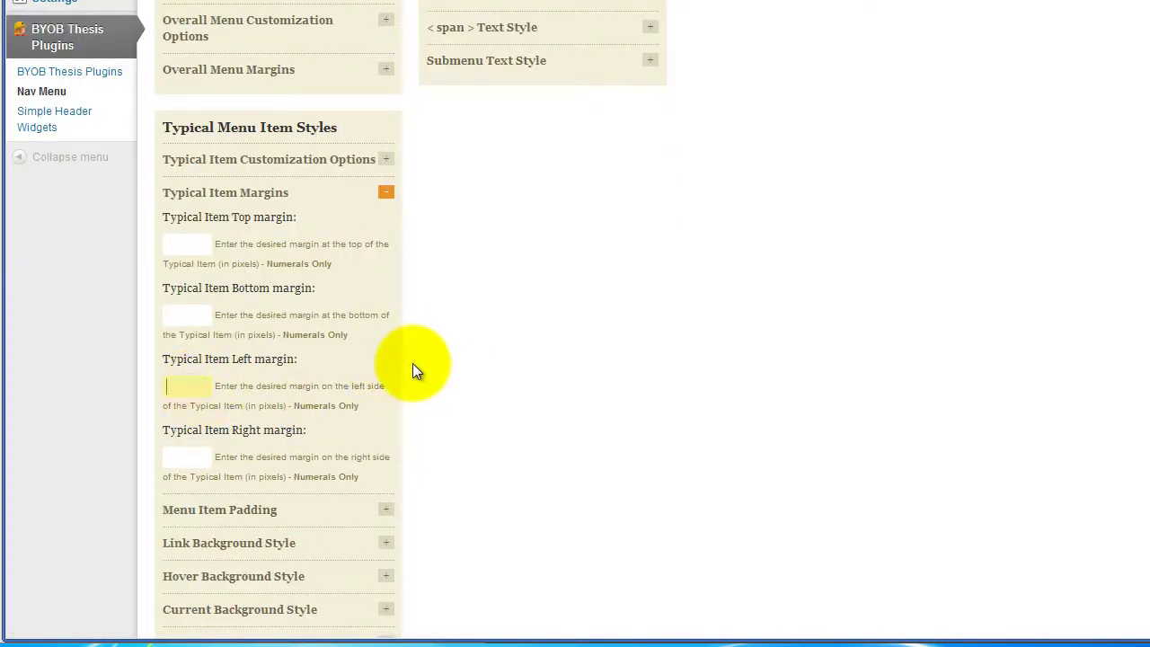
pyautogui.write('10')
pyautogui.click(342, 363)
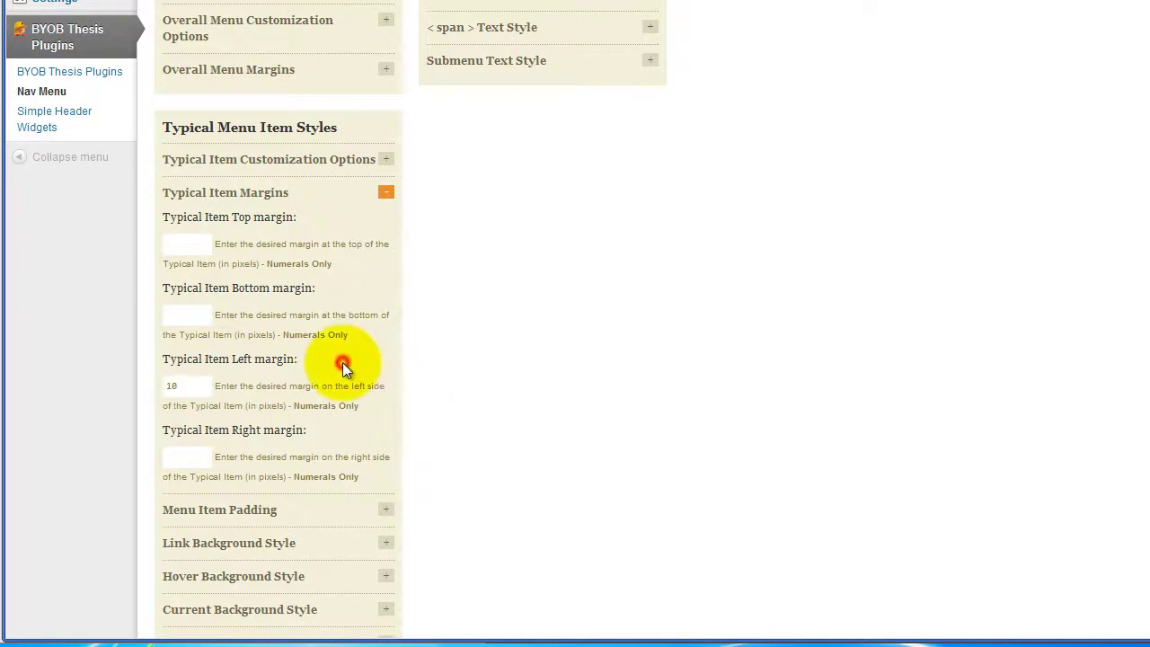
# Step: Set the Overall Menu Top margin to 100
pyautogui.click(386, 70)
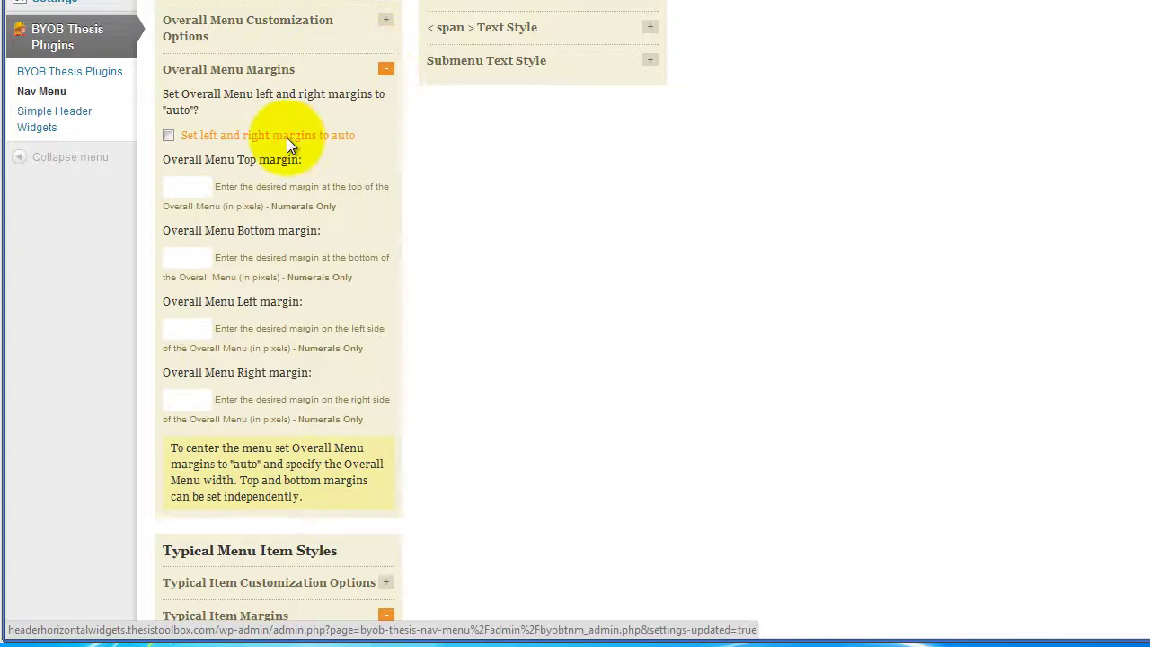
pyautogui.click(194, 186)
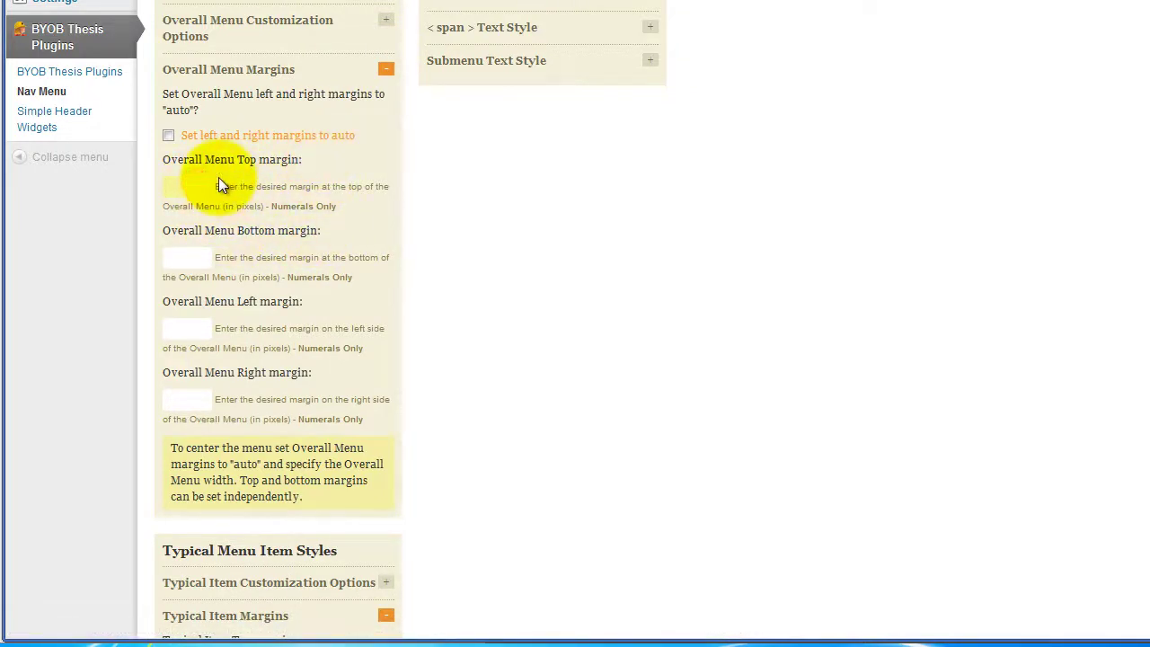
pyautogui.write('100')
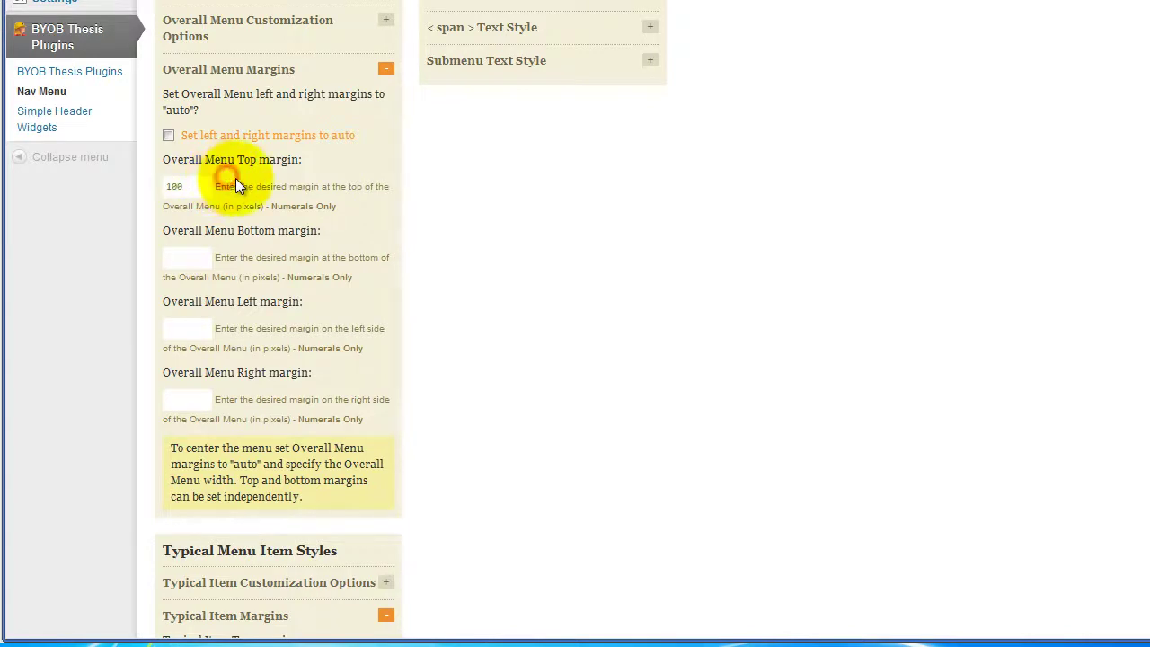
pyautogui.scroll(-4, 235, 179)
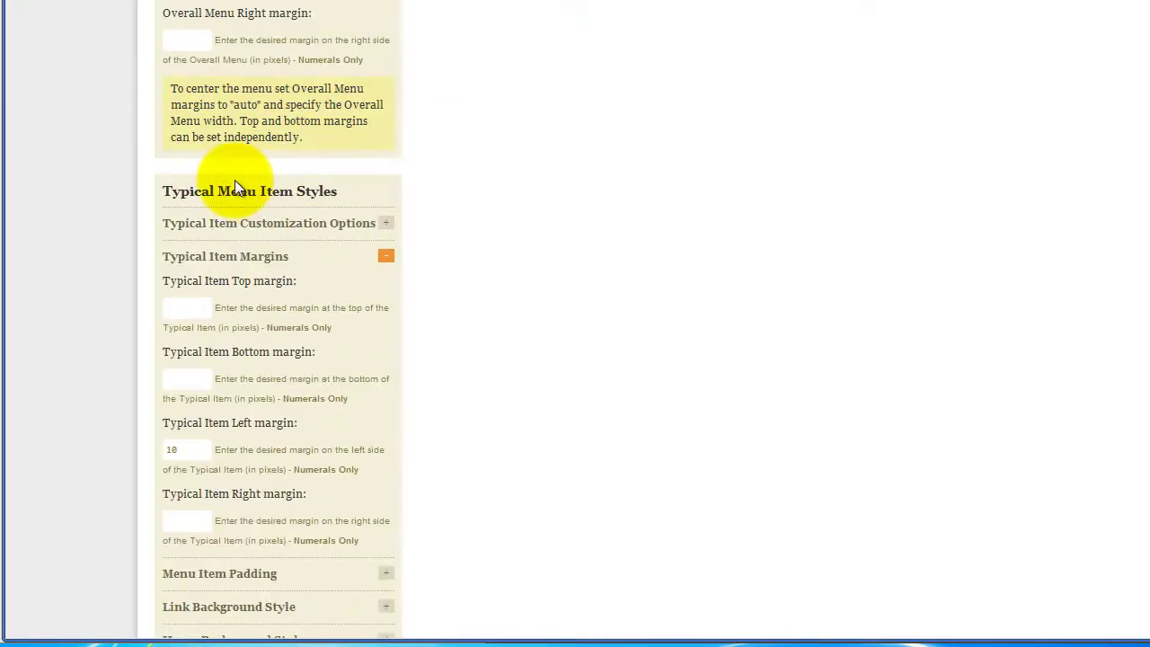
# Step: Tick Customize Background Color and Use Background Image for menu link backgrounds
pyautogui.scroll(-2, 234, 179)
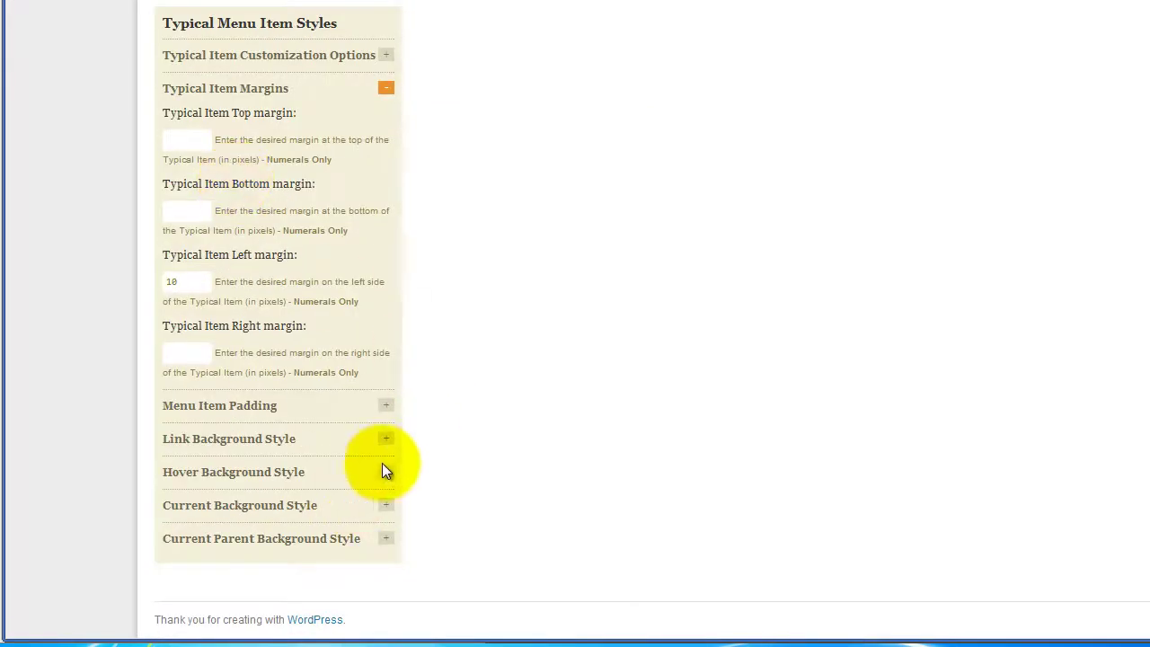
pyautogui.click(386, 439)
pyautogui.scroll(-1, 541, 388)
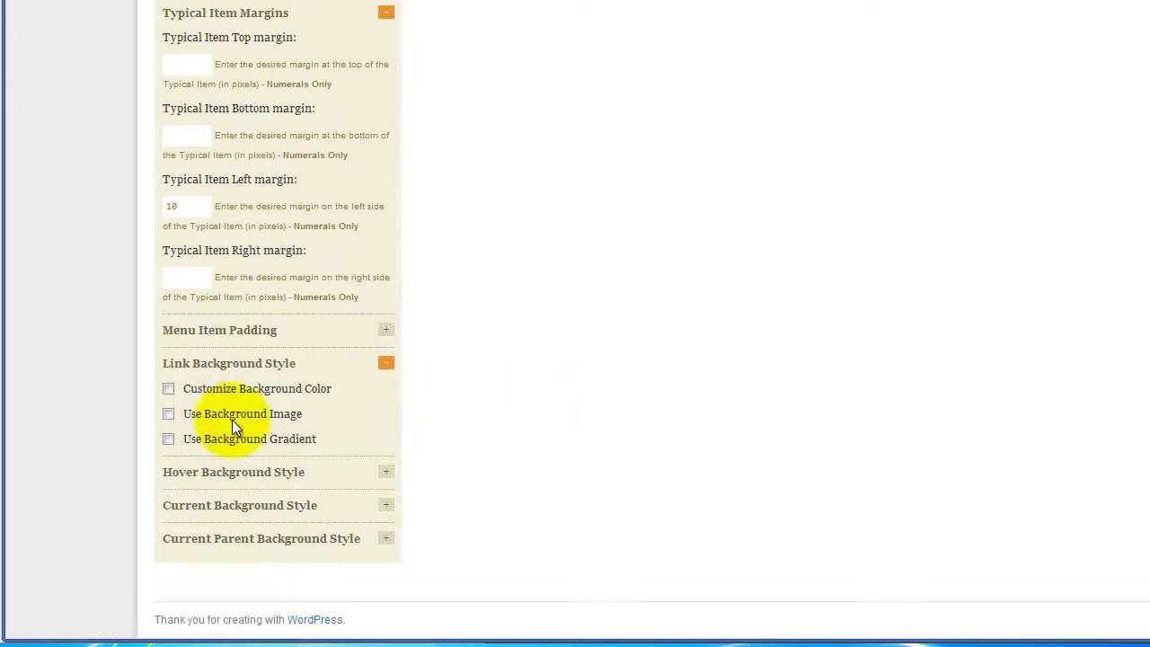
pyautogui.click(169, 388)
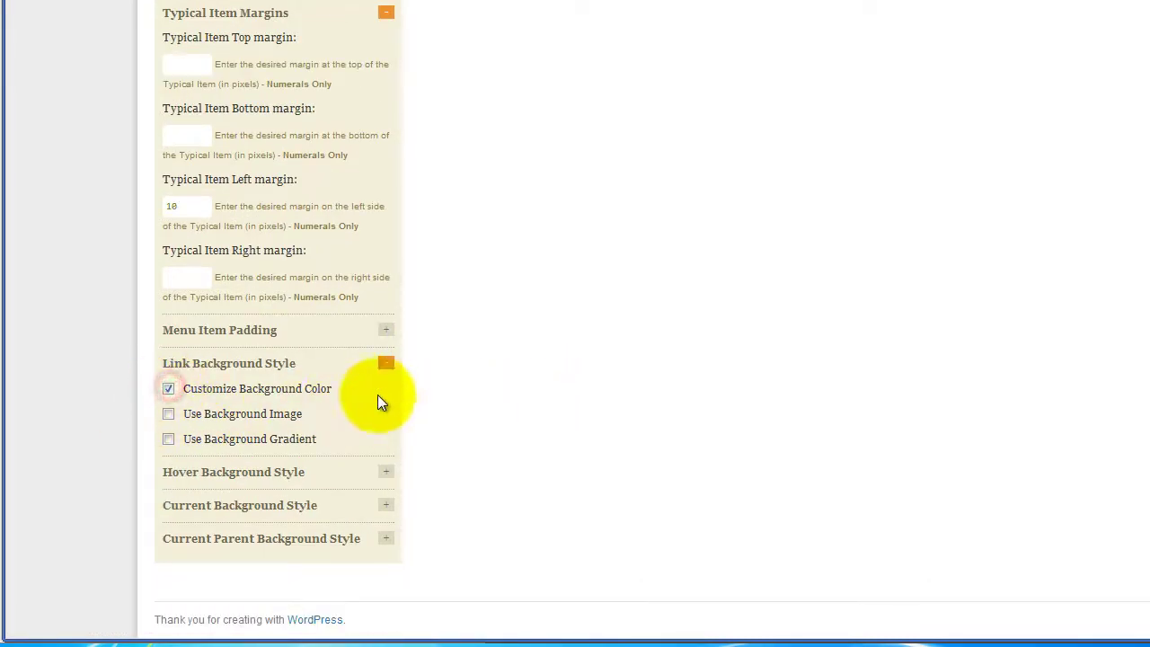
pyautogui.click(169, 414)
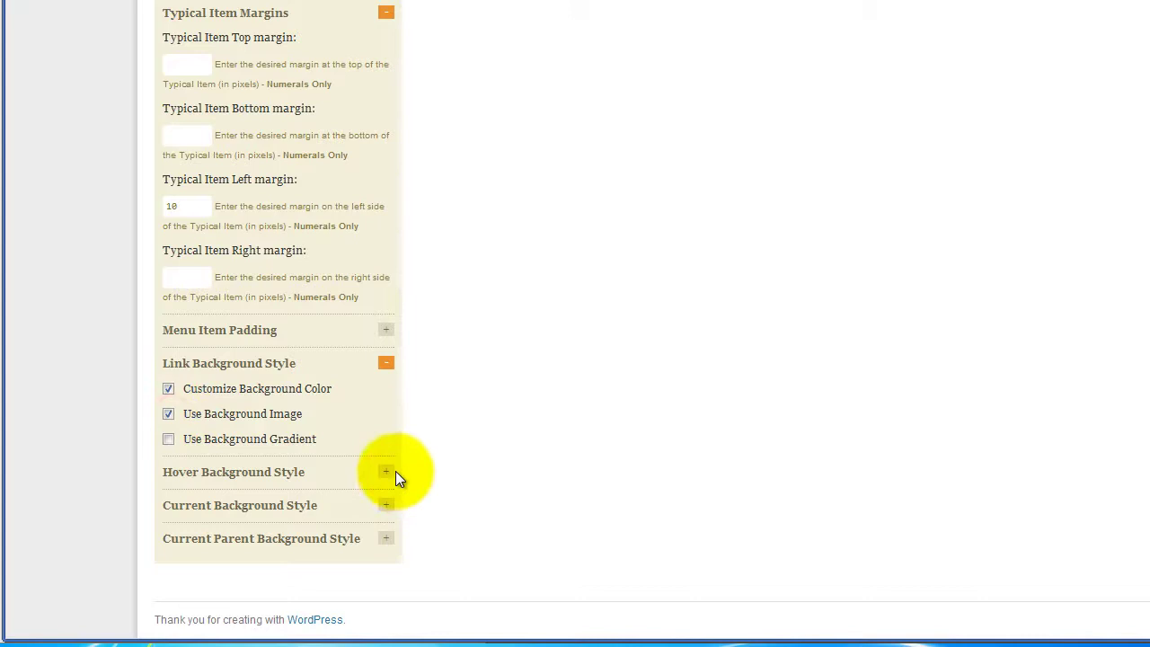
# Step: Expand the hover background style and Typical Item Customization Options panels
pyautogui.click(386, 471)
pyautogui.scroll(-1, 237, 329)
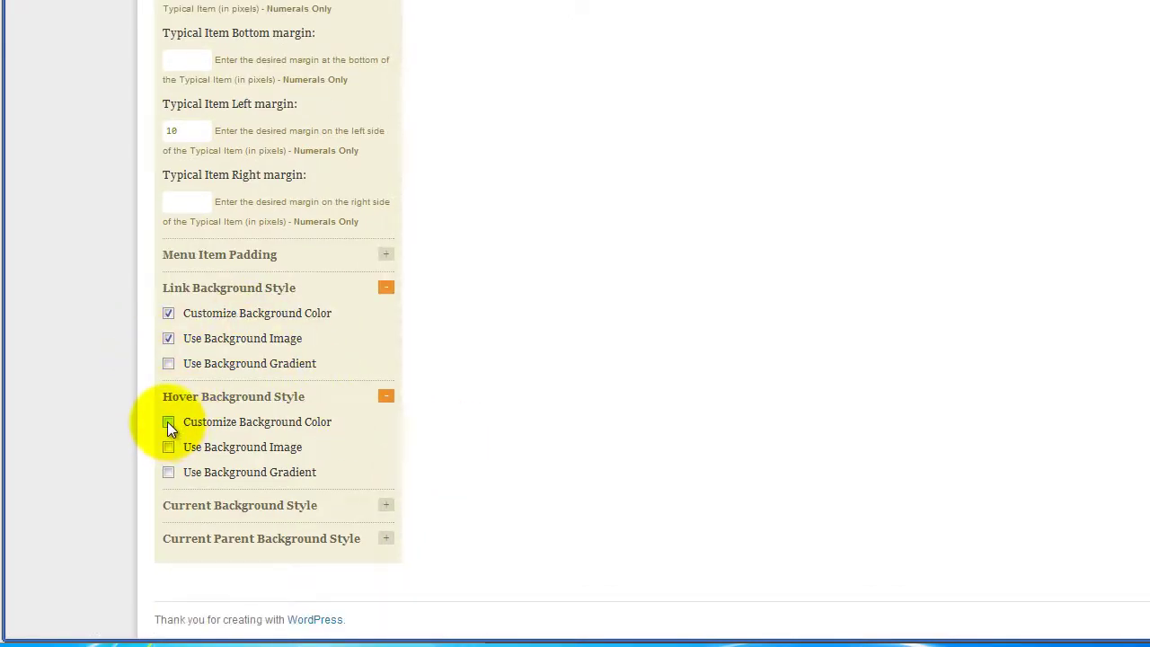
pyautogui.scroll(5, 451, 371)
pyautogui.scroll(5, 451, 372)
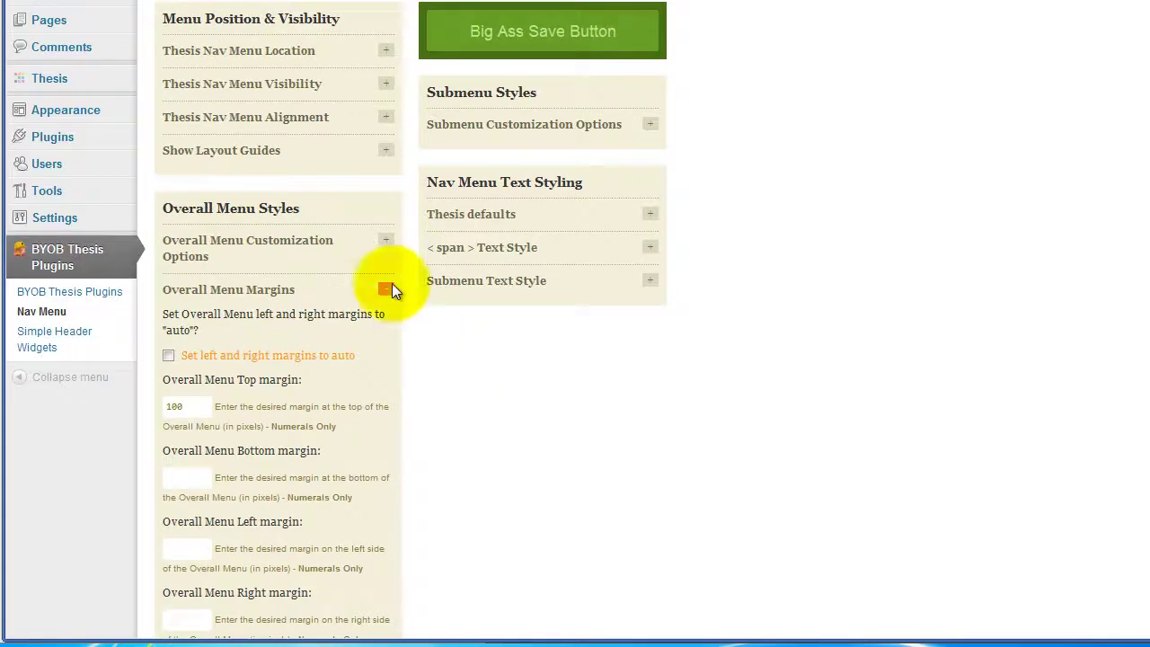
pyautogui.scroll(-6, 388, 249)
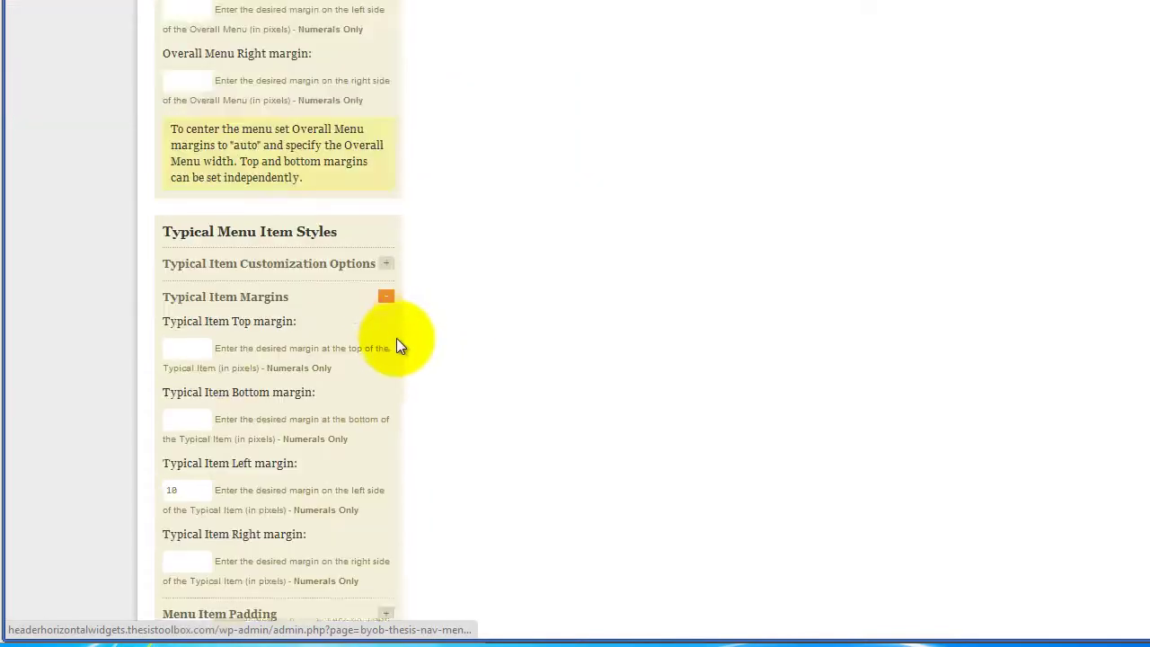
pyautogui.click(386, 263)
# Step: Set Number of Menu Item Tabs to 4 Menu Tabs
pyautogui.scroll(-5, 490, 301)
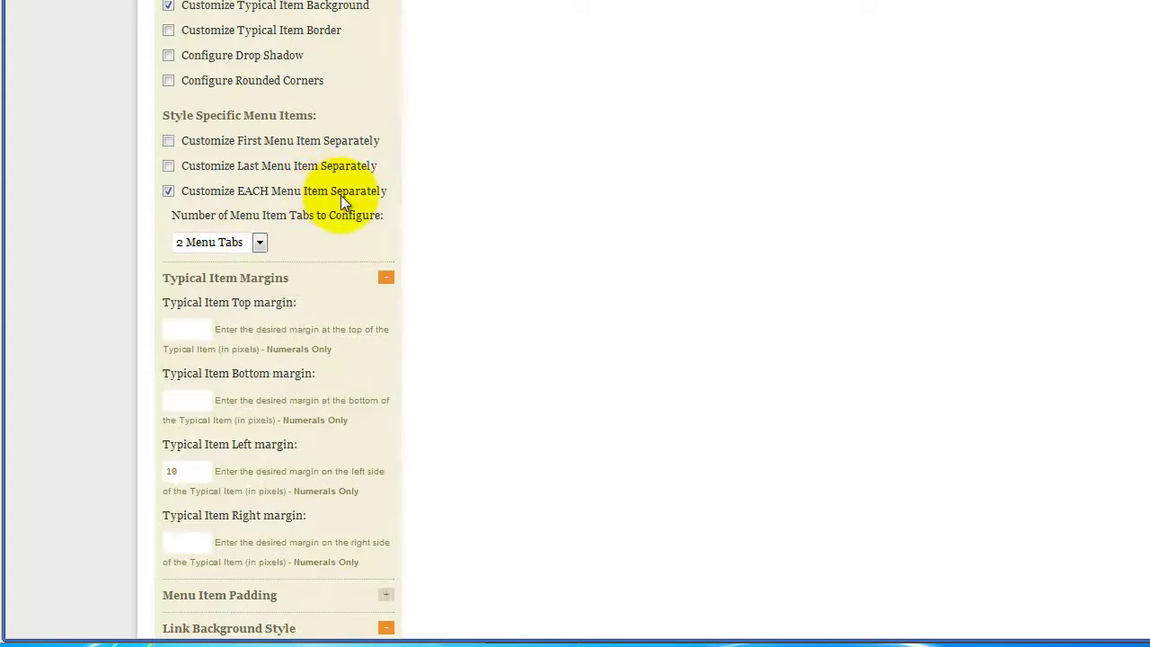
pyautogui.click(259, 242)
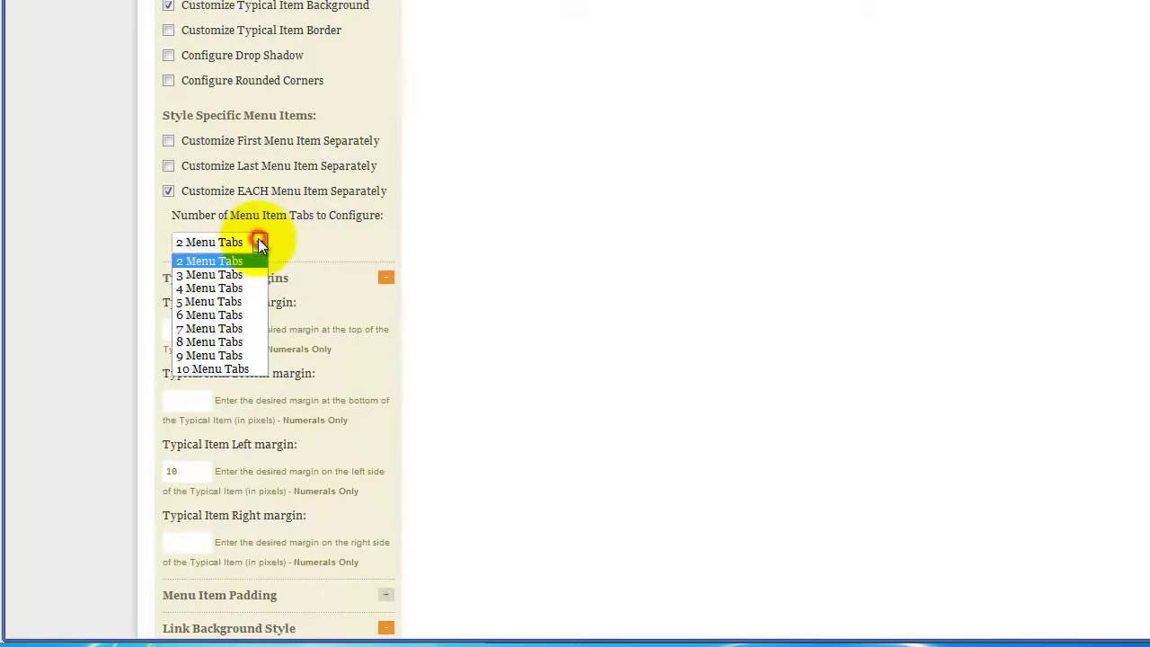
pyautogui.click(239, 288)
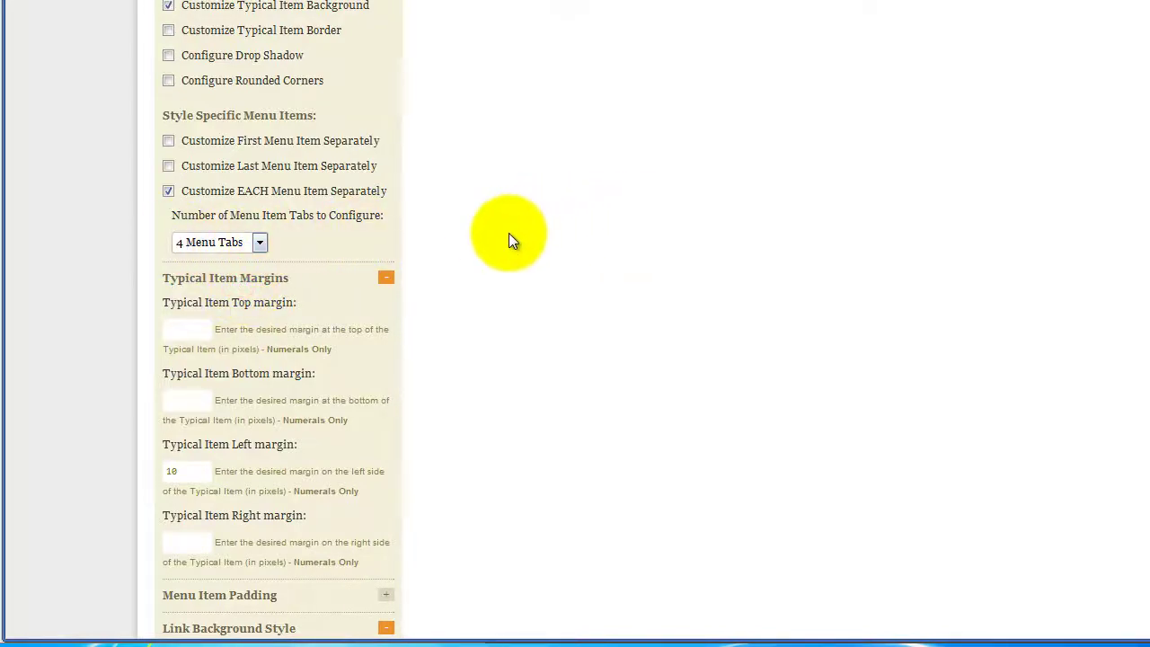
# Step: Tick Customize Background Color for Hover, Current and Current Parent, and untick the Link's Use Background Image
pyautogui.scroll(-4, 464, 232)
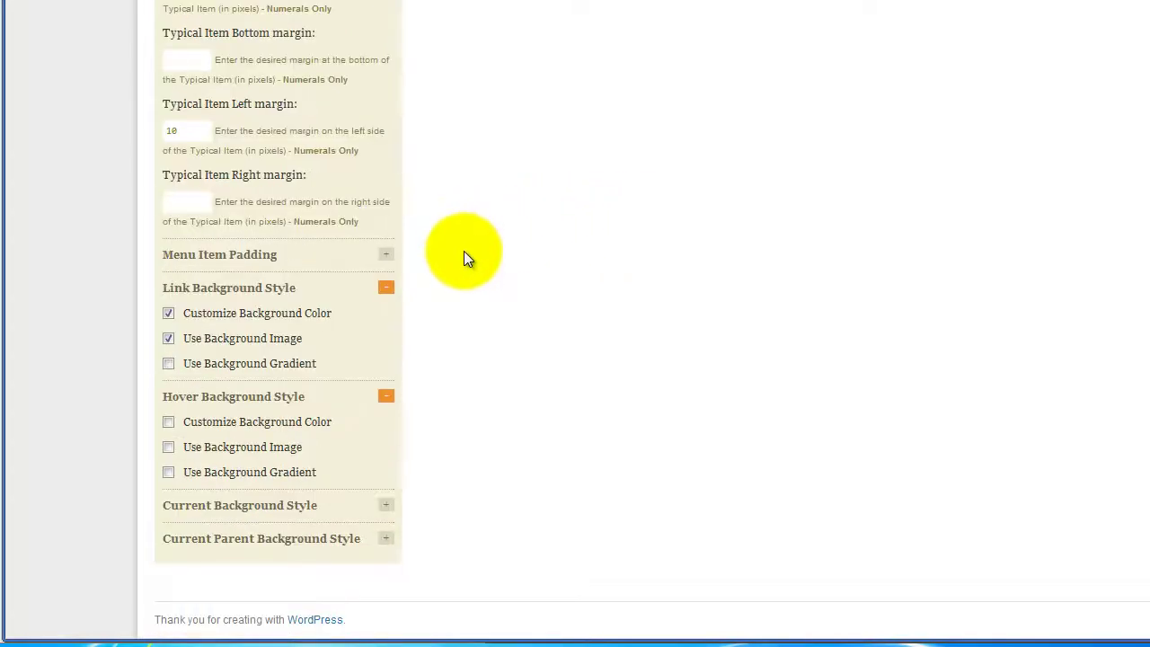
pyautogui.click(168, 421)
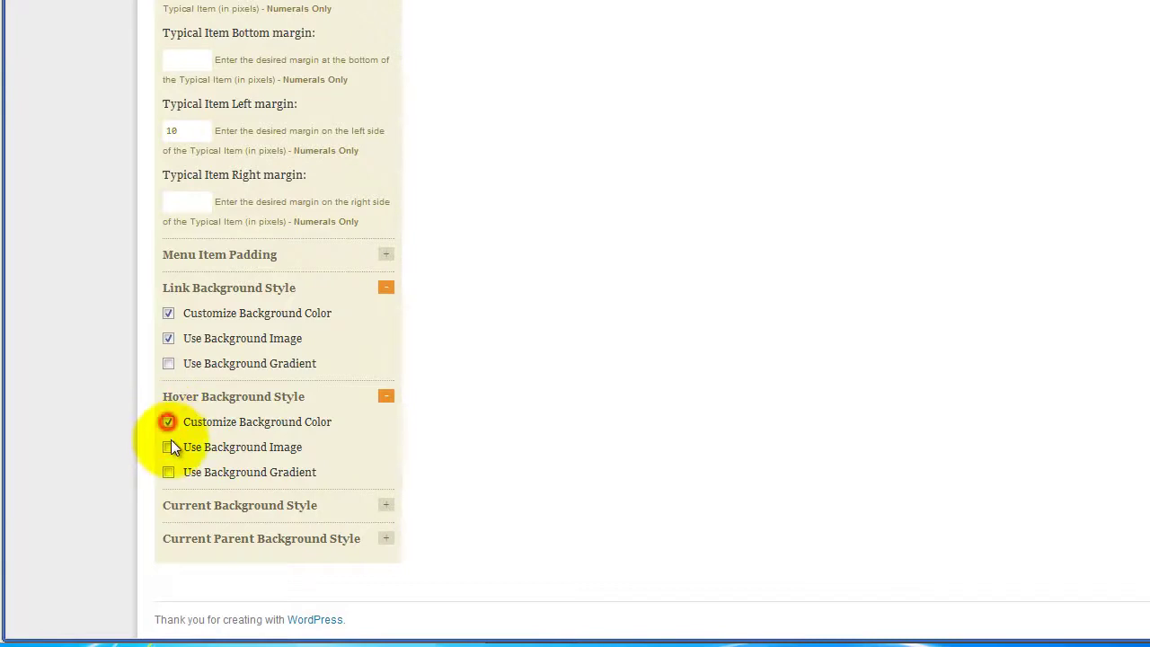
pyautogui.click(168, 338)
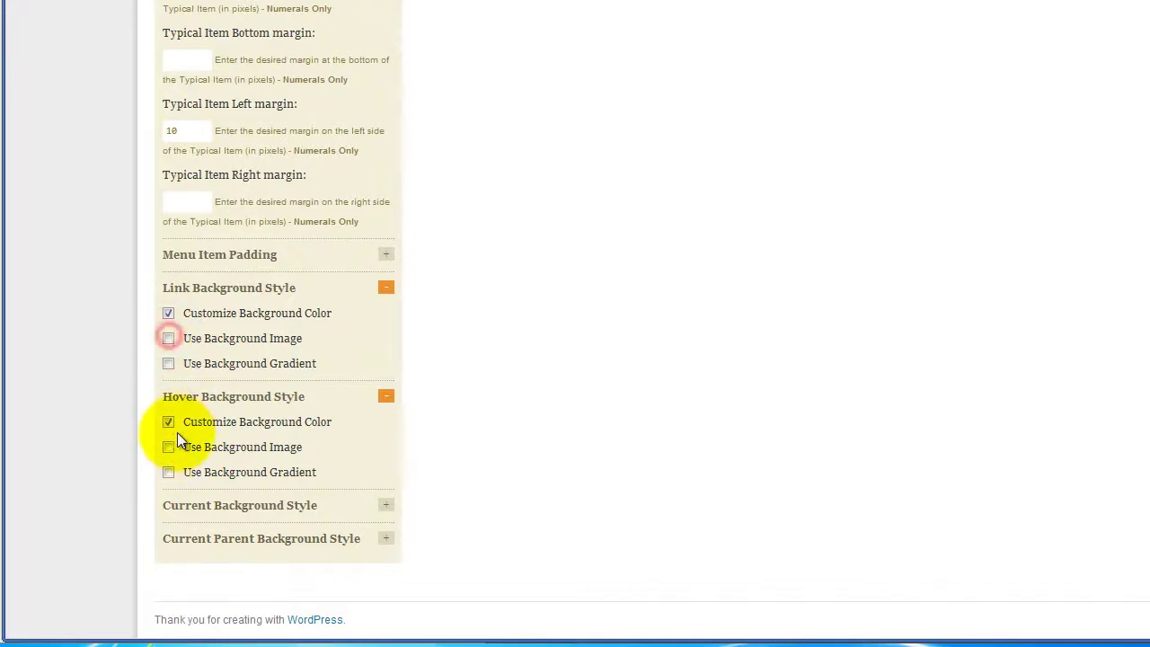
pyautogui.click(385, 505)
pyautogui.click(168, 529)
pyautogui.scroll(-1, 478, 409)
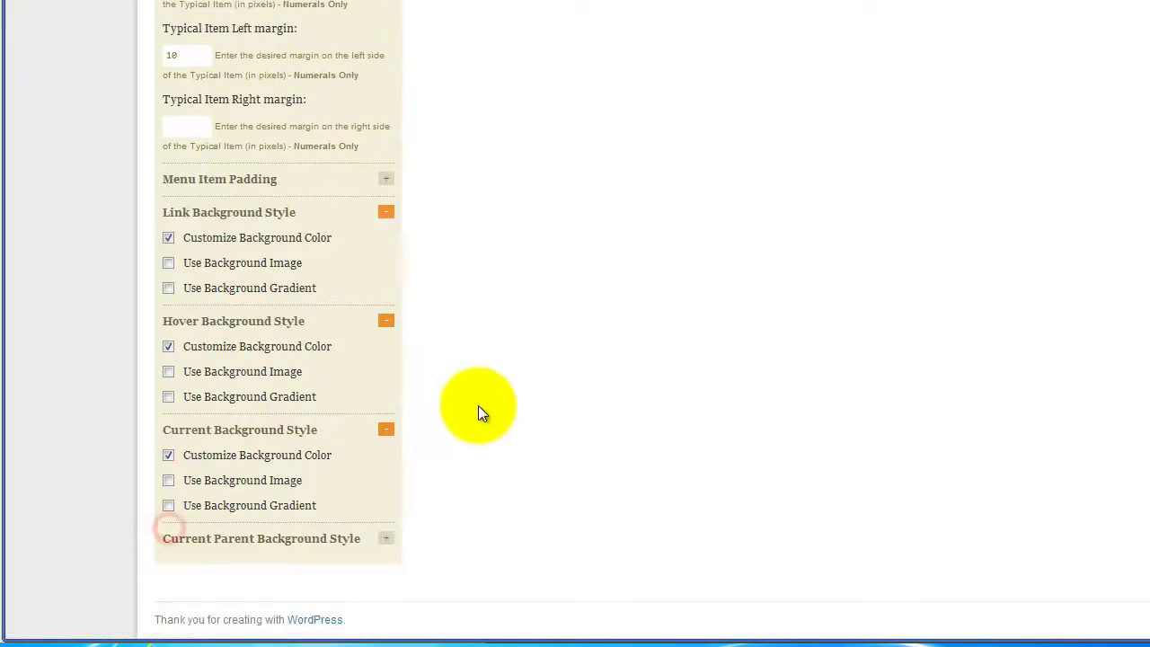
pyautogui.click(385, 538)
pyautogui.scroll(-1, 417, 510)
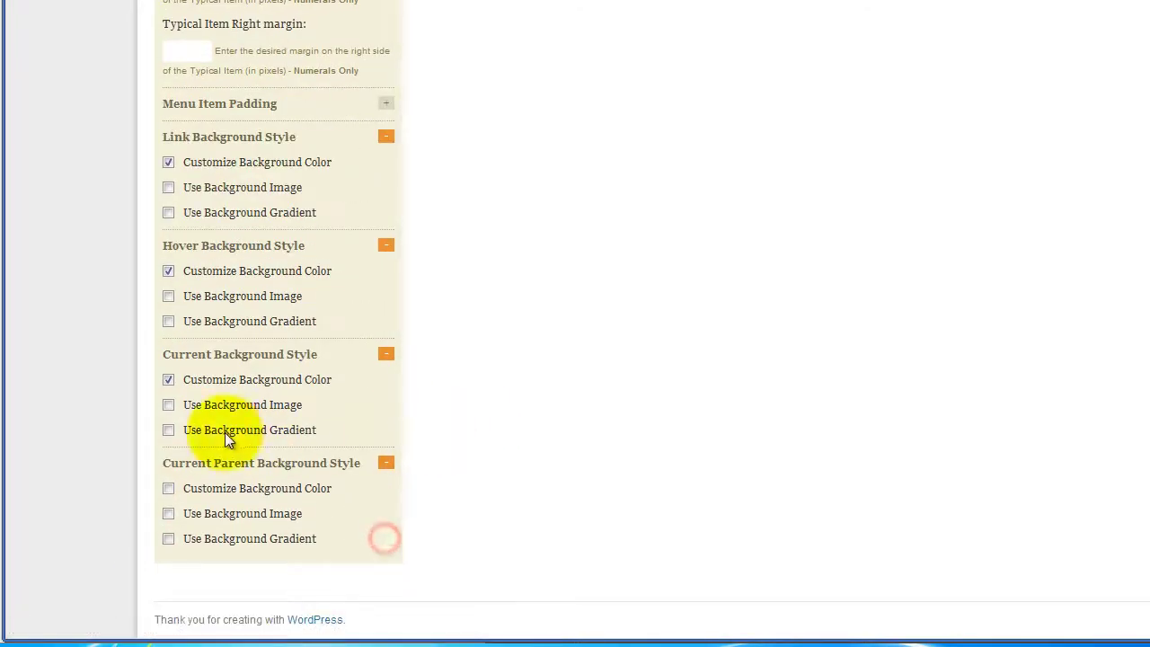
pyautogui.click(168, 487)
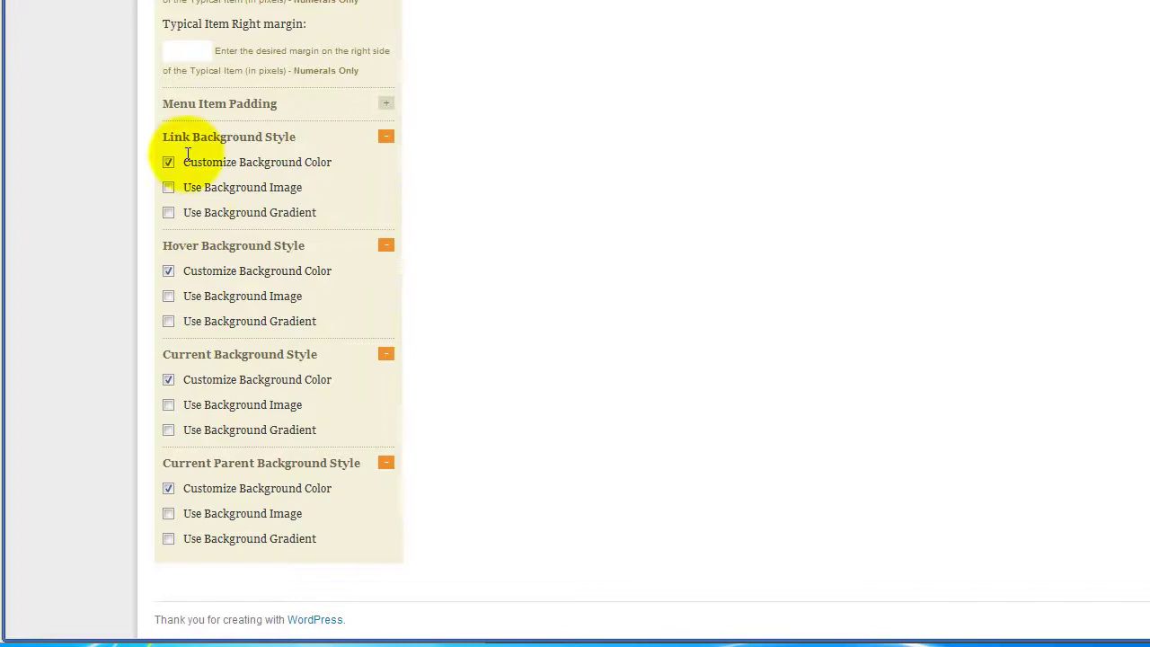
pyautogui.scroll(2, 490, 291)
pyautogui.scroll(10, 503, 310)
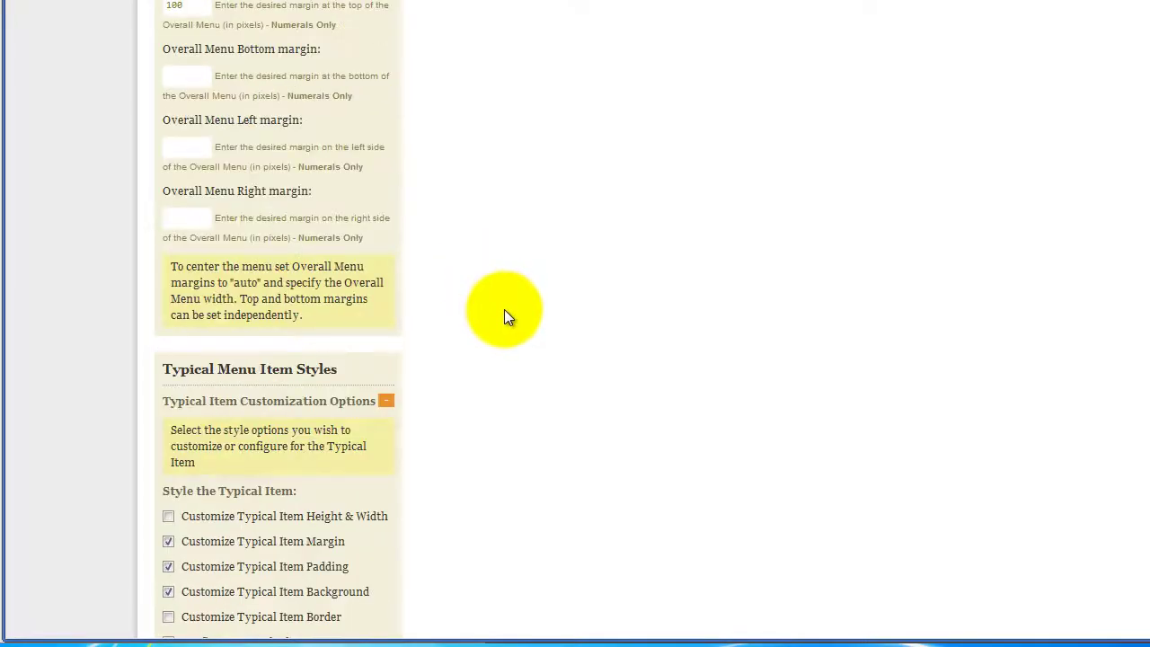
# Step: Save the nav menu settings and scroll through the new Tab 1–4 Styles panels
pyautogui.click(566, 74)
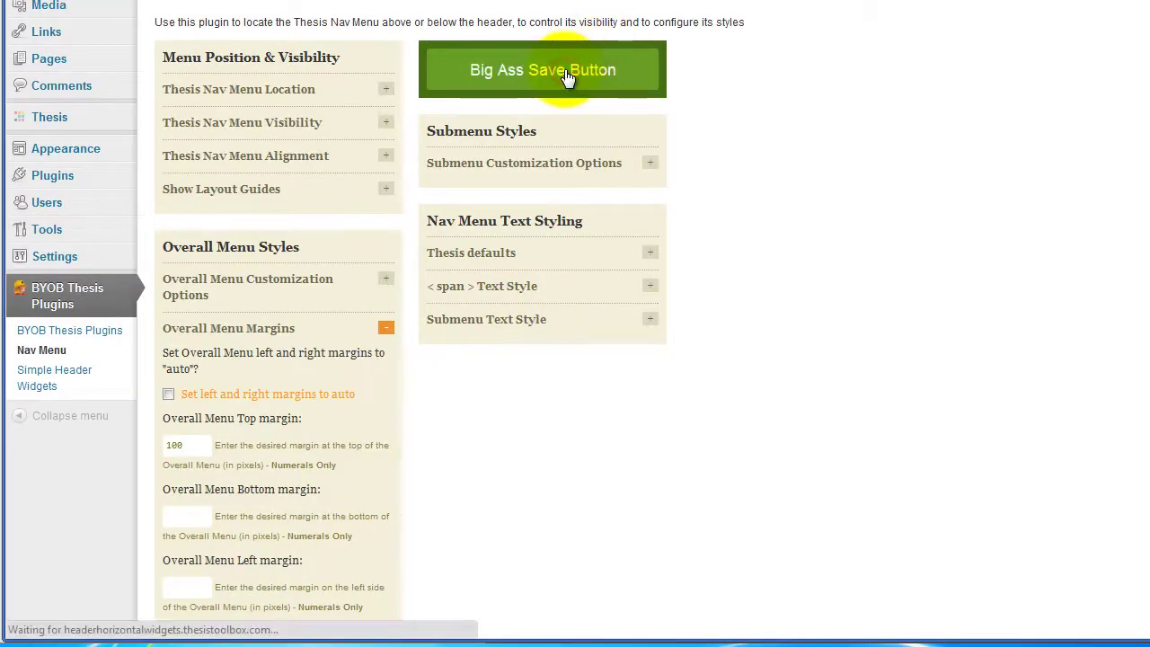
pyautogui.scroll(-2, 566, 77)
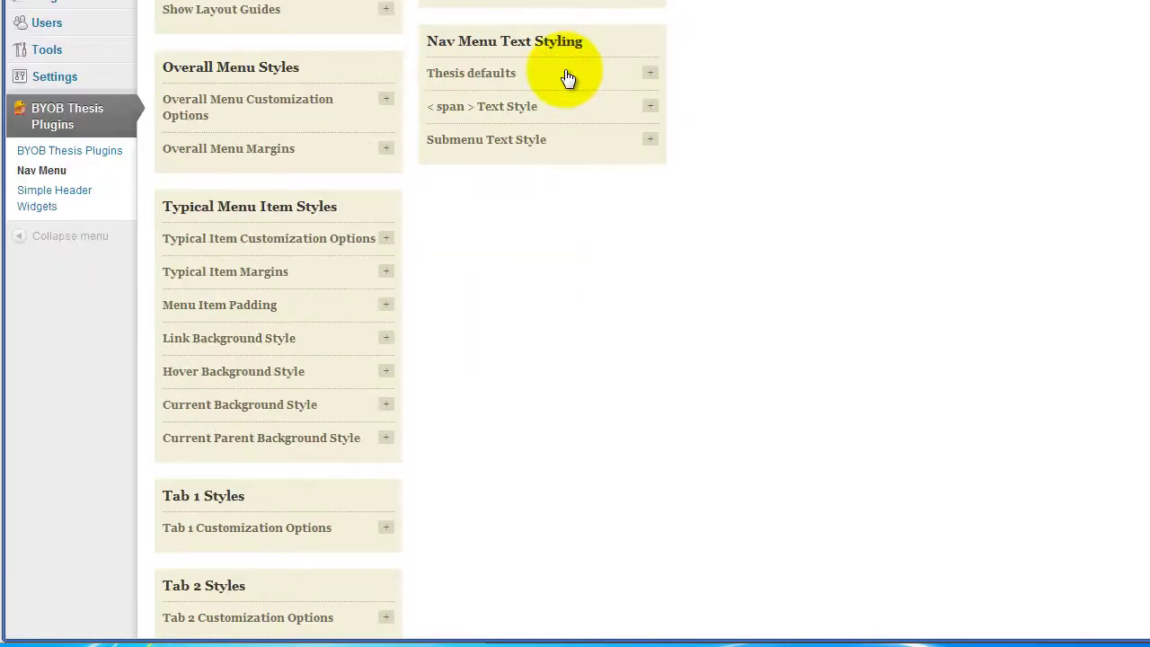
pyautogui.scroll(-3, 566, 77)
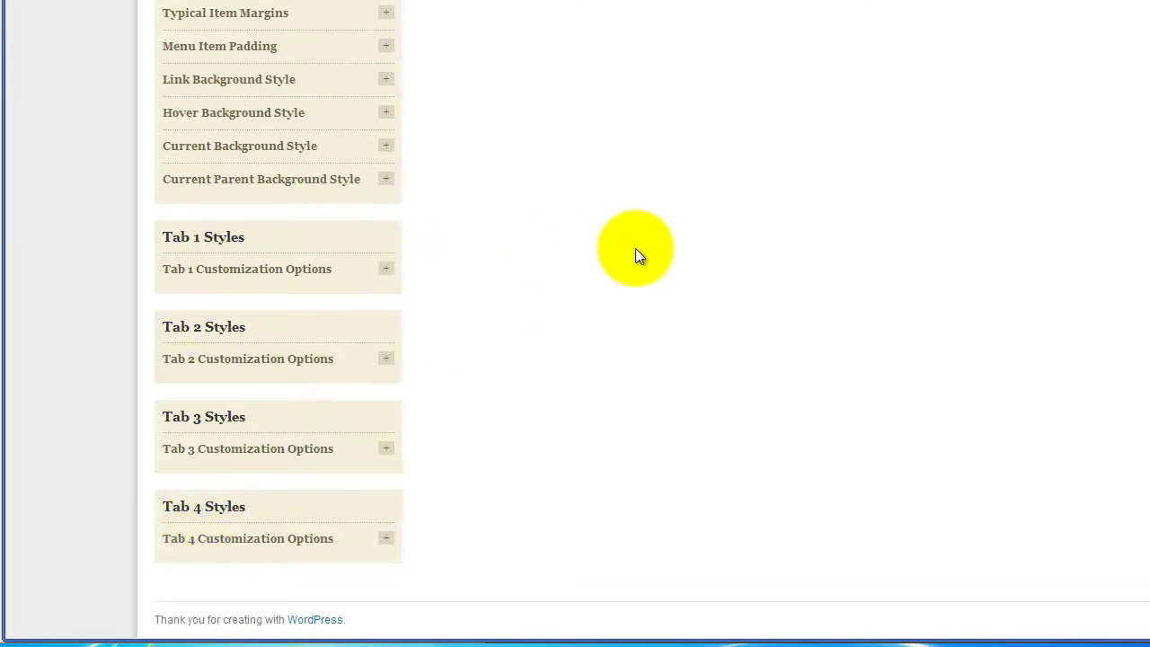
pyautogui.scroll(1, 540, 265)
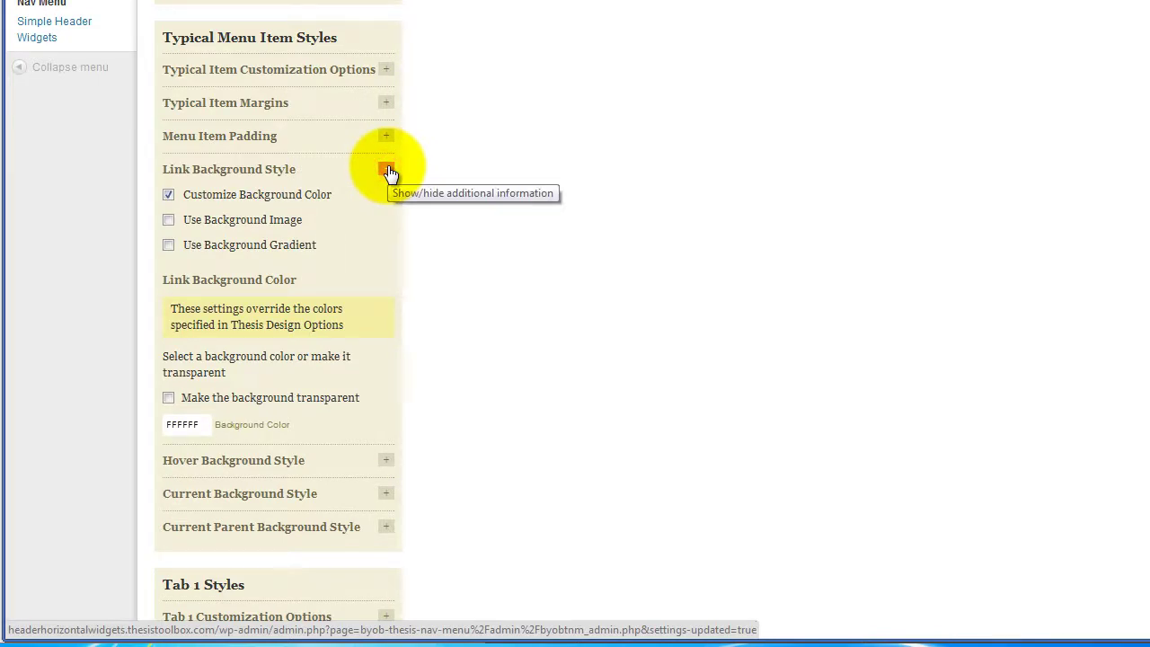
# Step: Tick 'Make the background transparent' for the Link, Hover, Current and Current Parent background styles
pyautogui.click(168, 397)
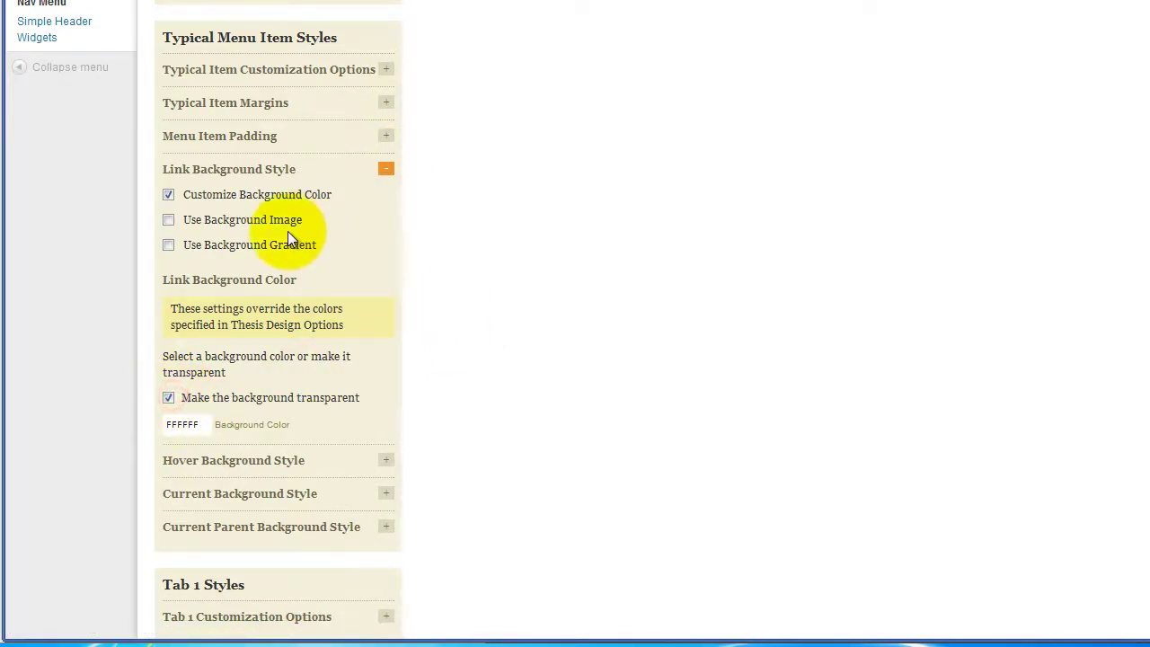
pyautogui.scroll(-1, 395, 229)
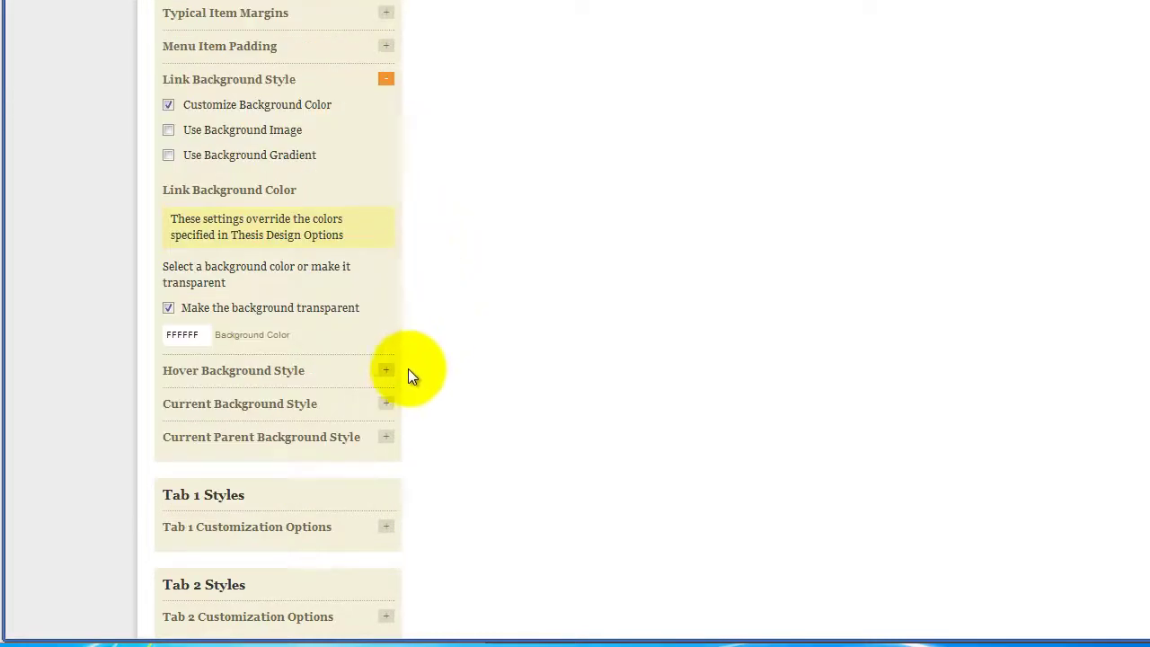
pyautogui.click(385, 370)
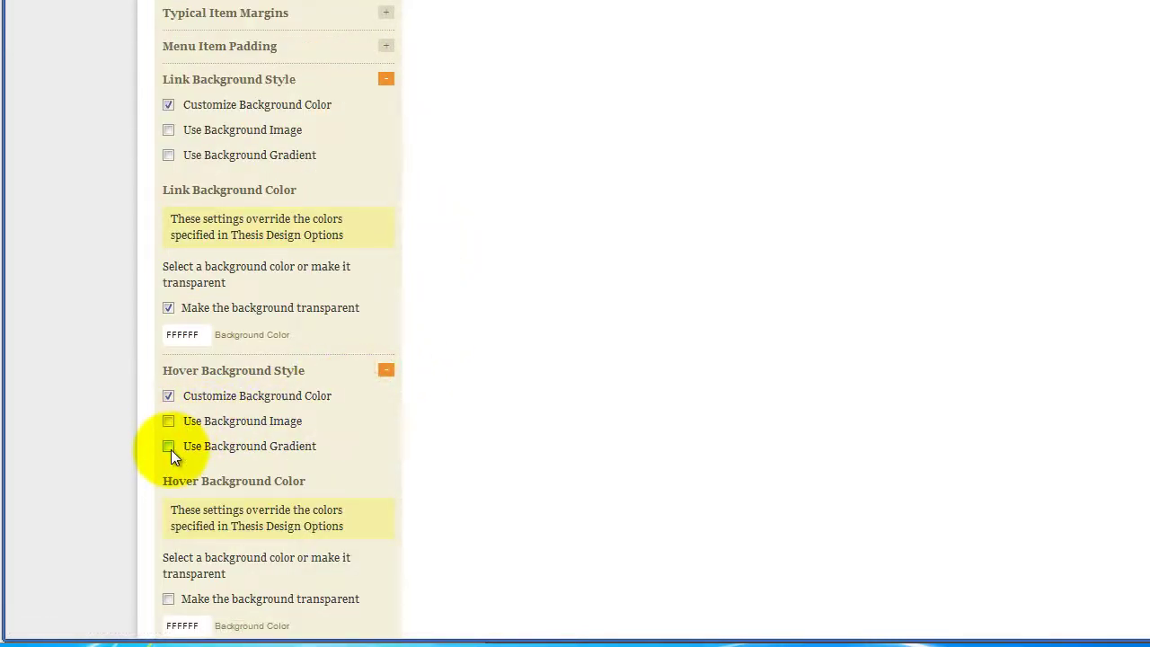
pyautogui.scroll(-3, 180, 331)
pyautogui.click(168, 328)
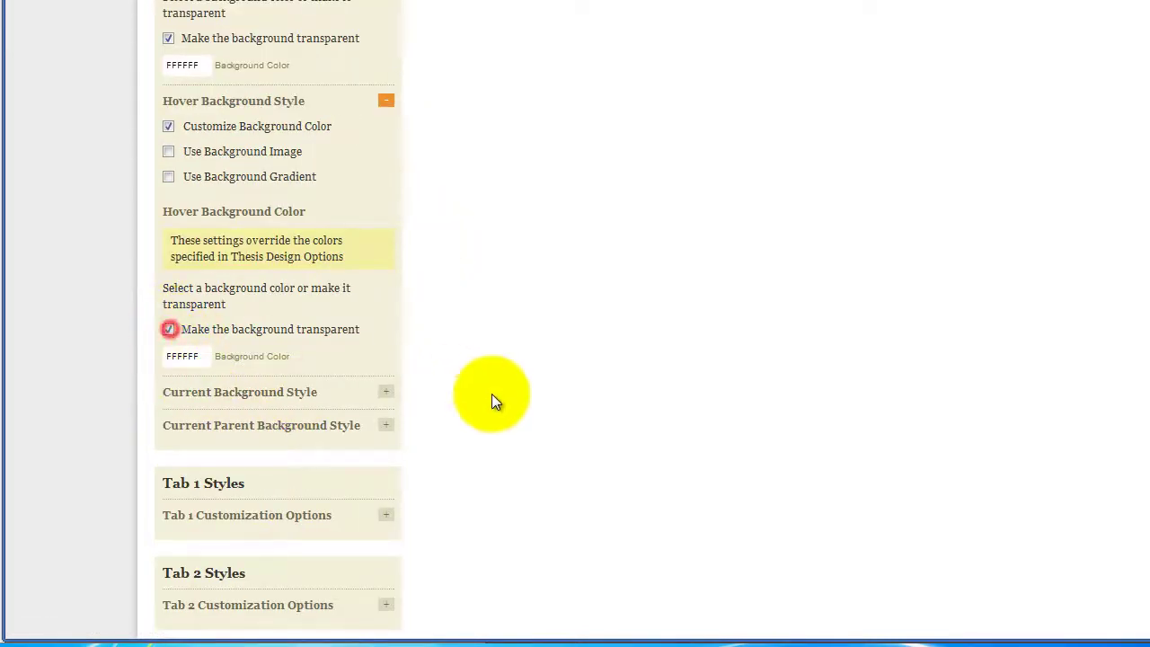
pyautogui.click(386, 392)
pyautogui.scroll(-3, 452, 351)
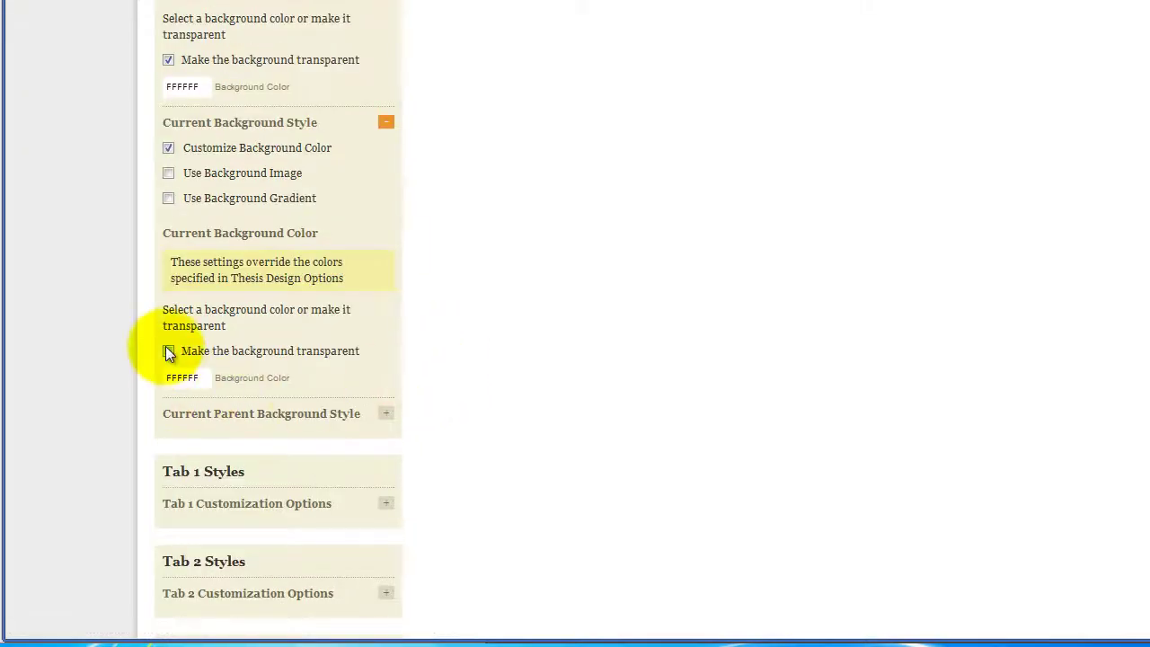
pyautogui.click(168, 350)
pyautogui.click(385, 414)
pyautogui.scroll(-4, 433, 361)
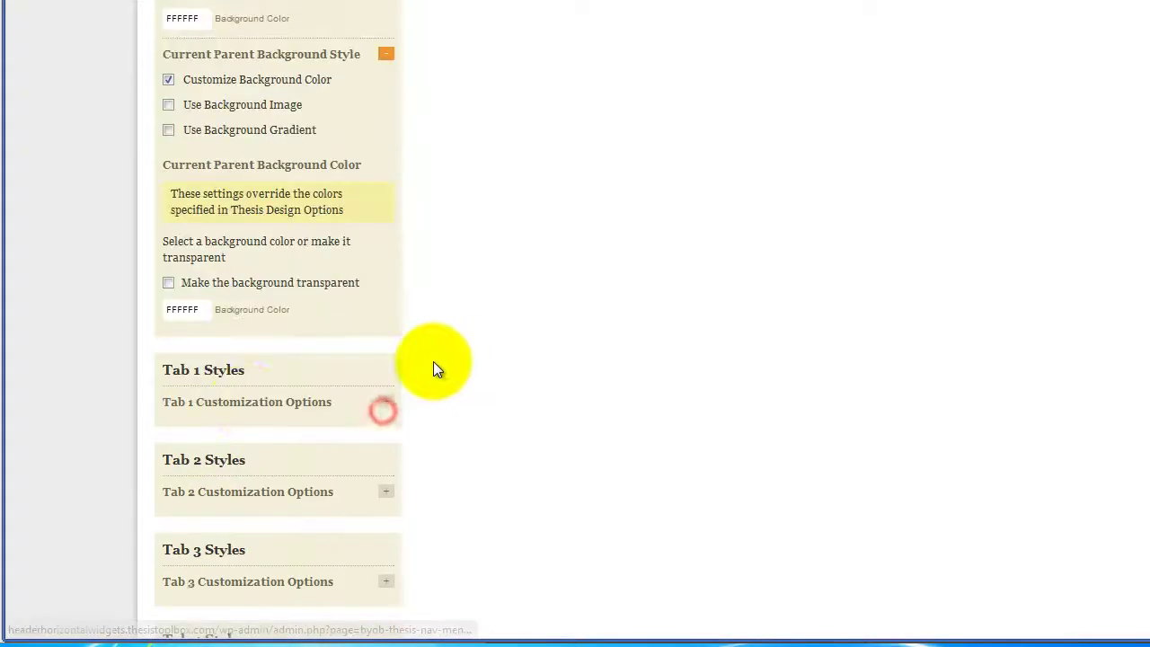
pyautogui.click(168, 283)
# Step: Enable Customize Background for Tab 1 and Tab 2
pyautogui.scroll(2, 490, 341)
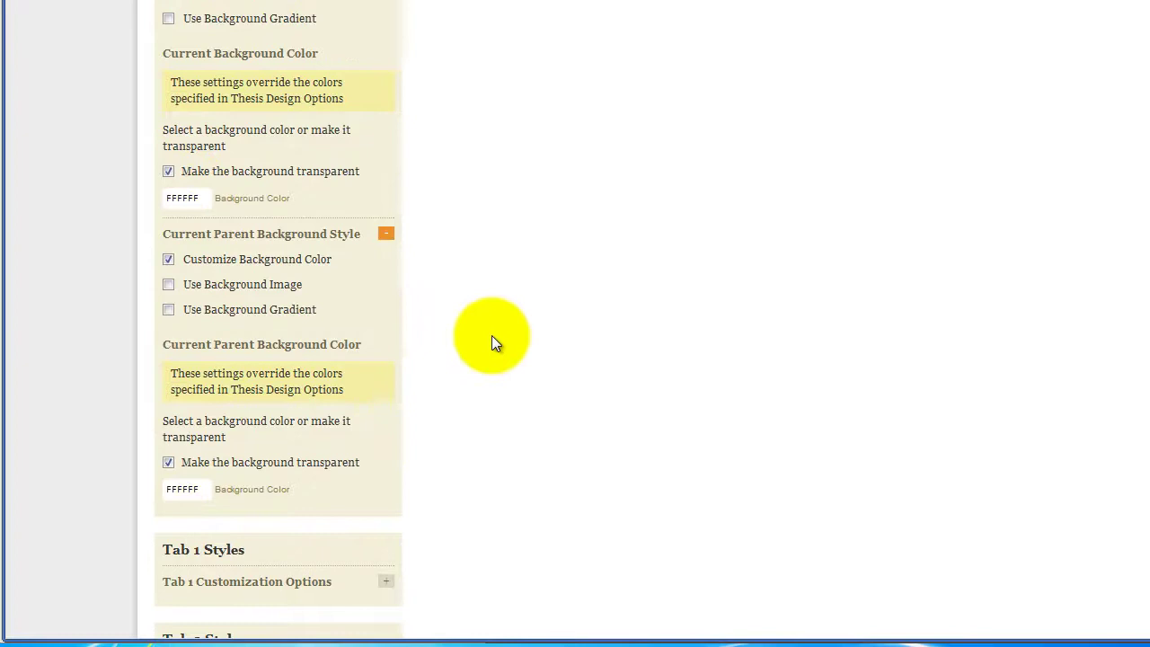
pyautogui.scroll(-3, 492, 335)
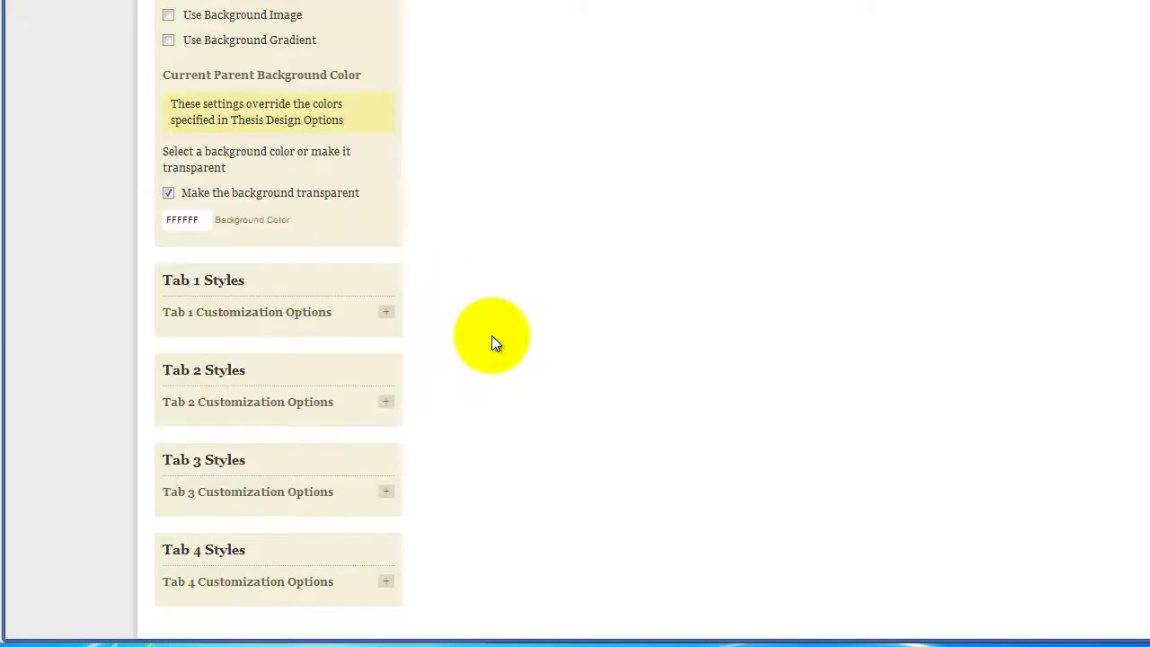
pyautogui.click(387, 315)
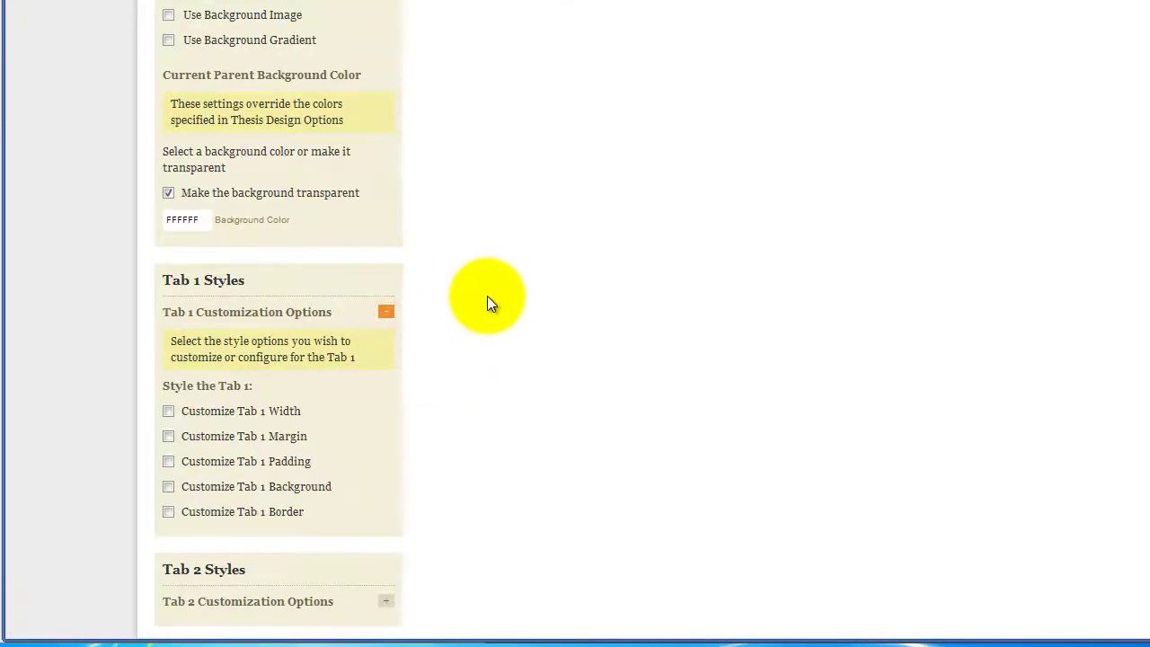
pyautogui.click(170, 486)
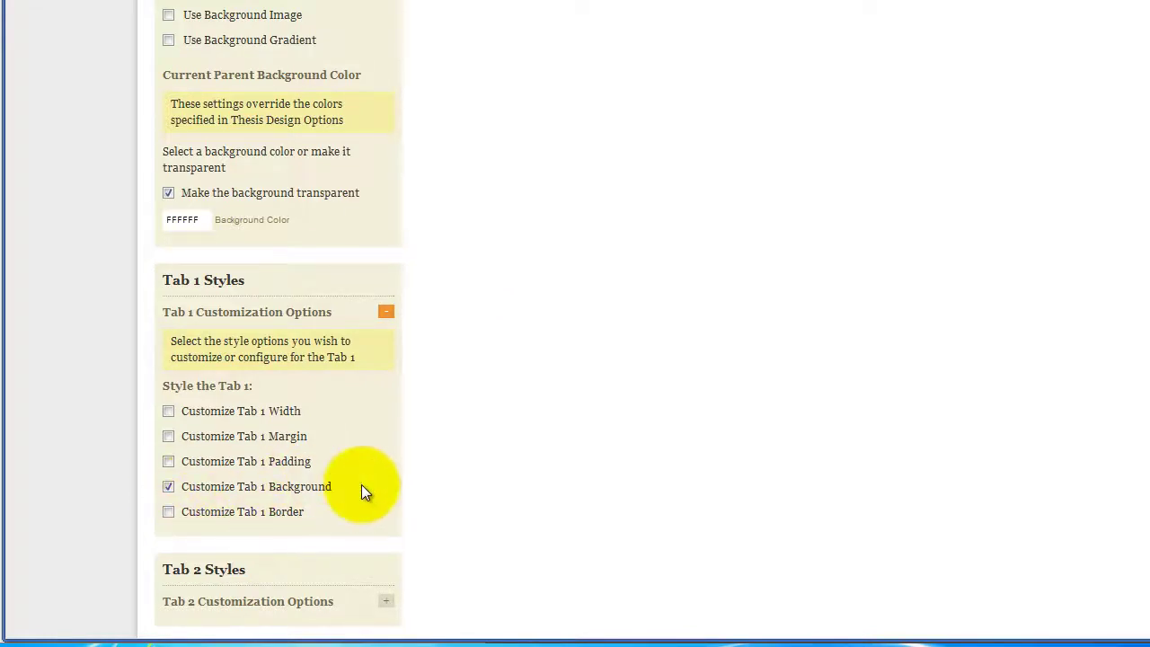
pyautogui.scroll(-2, 509, 391)
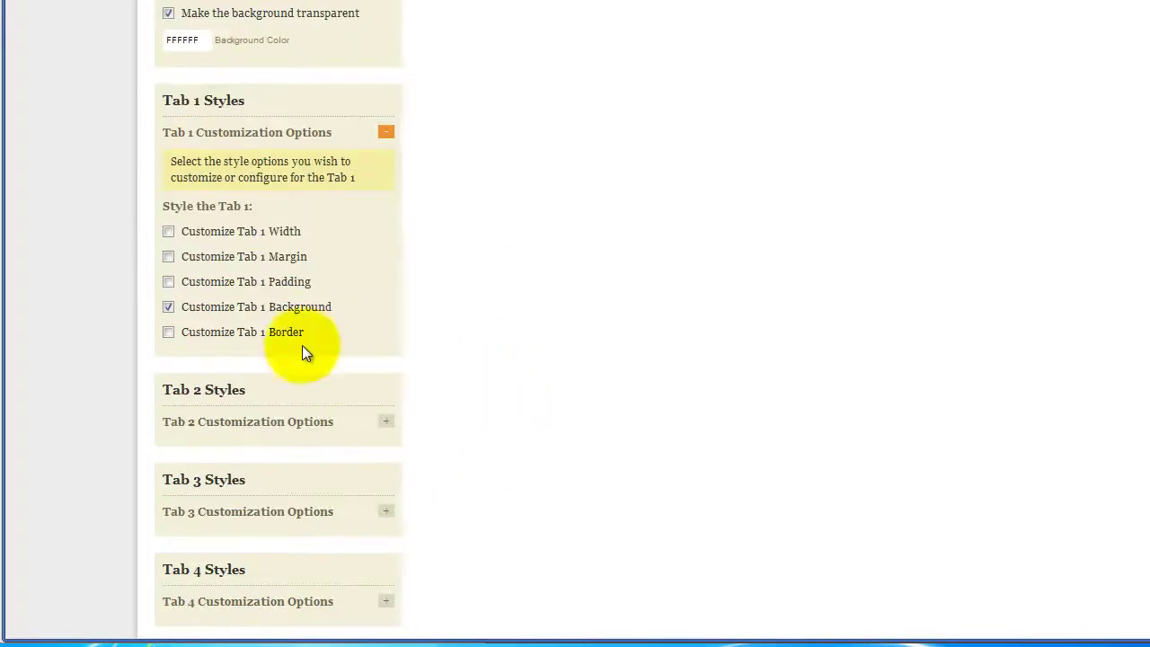
pyautogui.click(386, 421)
pyautogui.scroll(-3, 398, 410)
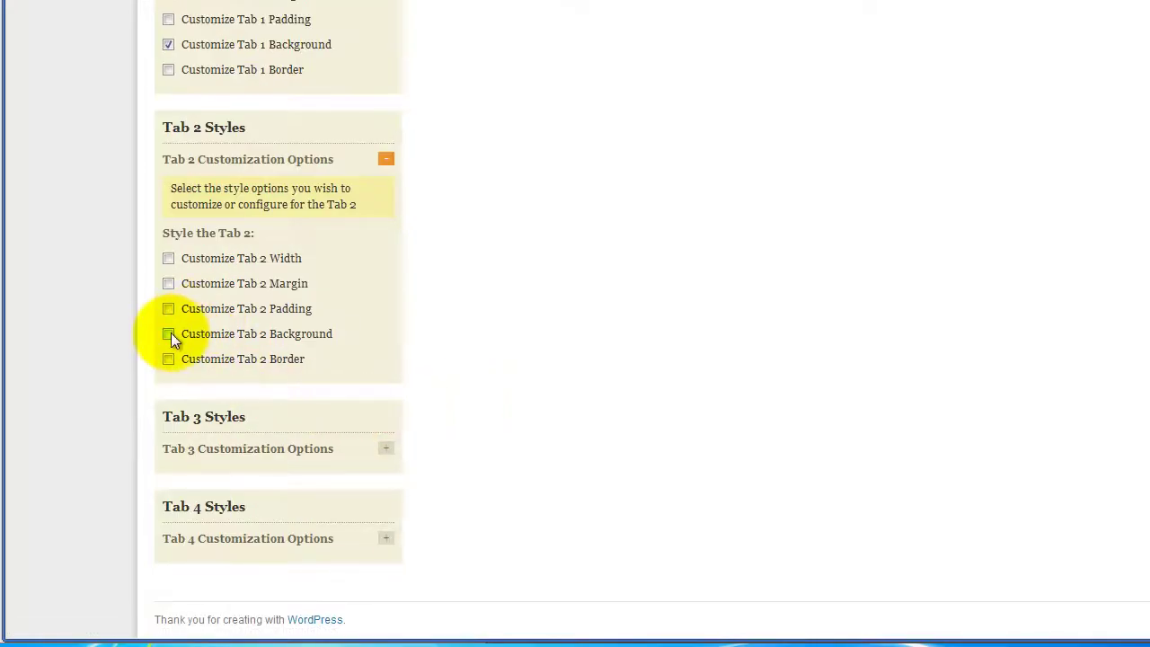
pyautogui.click(169, 334)
# Step: Enable Customize Background for Tab 3 and Tab 4, then save with Big Ass Save Button
pyautogui.click(387, 448)
pyautogui.scroll(-2, 406, 424)
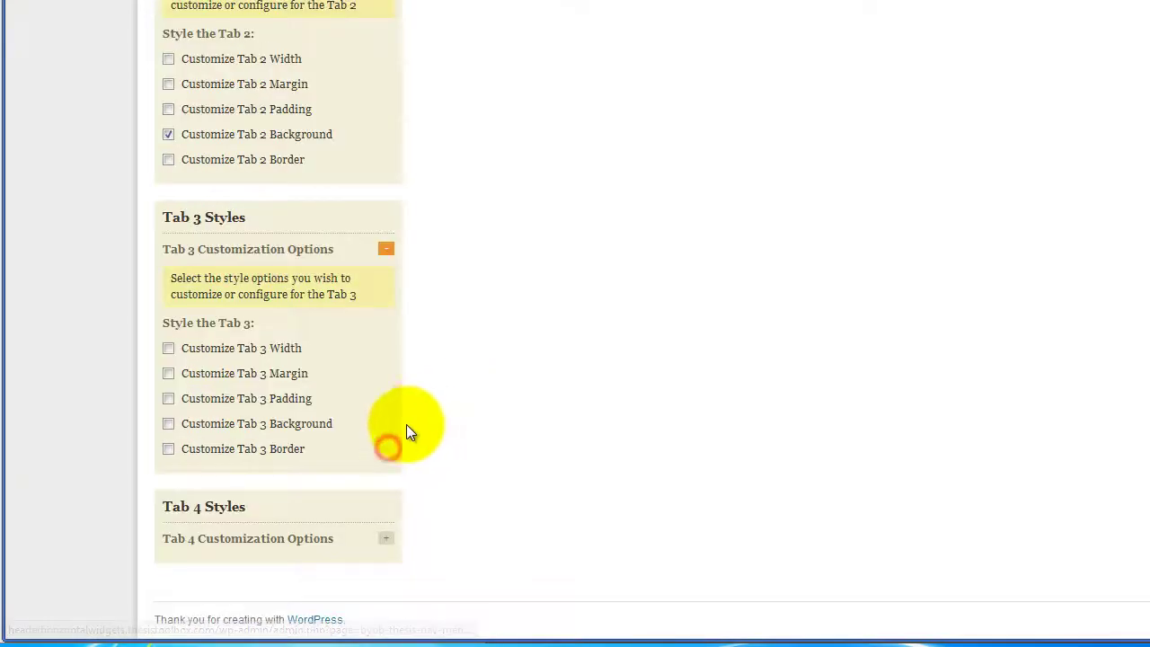
pyautogui.click(168, 424)
pyautogui.click(386, 537)
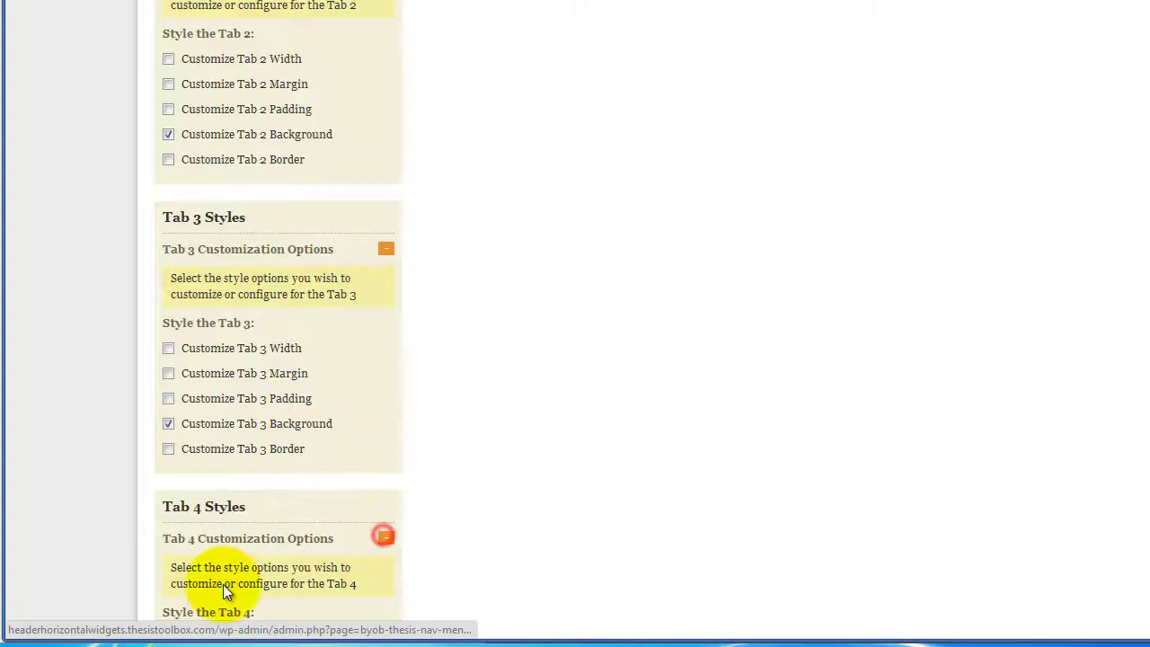
pyautogui.scroll(-2, 222, 584)
pyautogui.click(168, 513)
pyautogui.scroll(10, 886, 401)
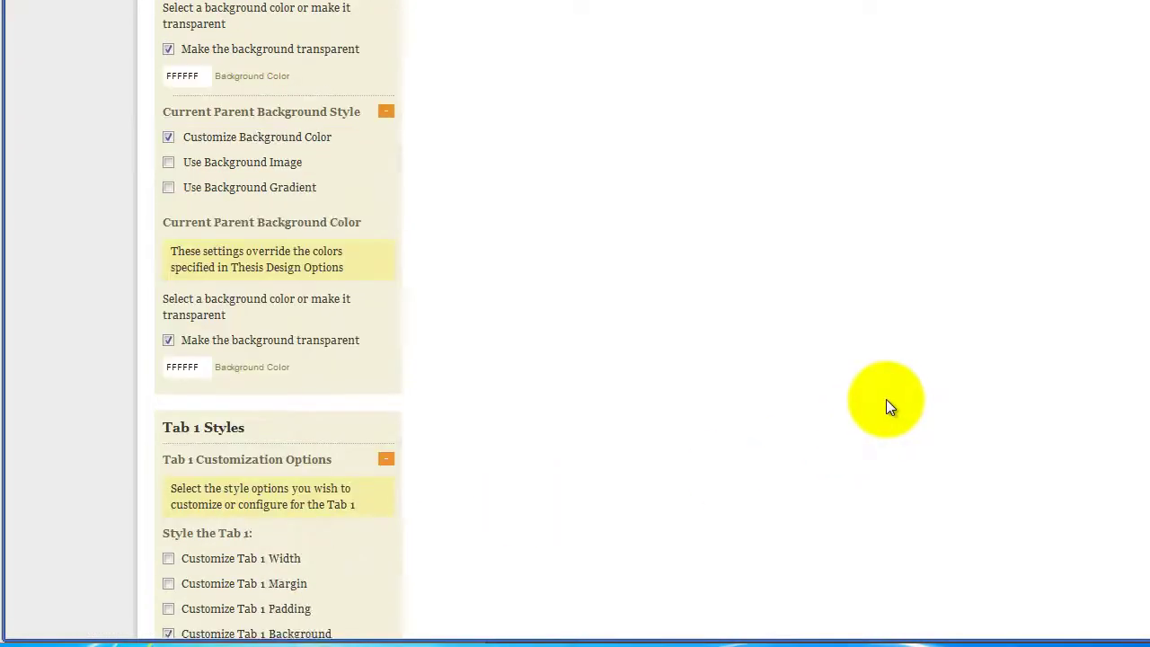
pyautogui.scroll(10, 885, 405)
pyautogui.click(555, 71)
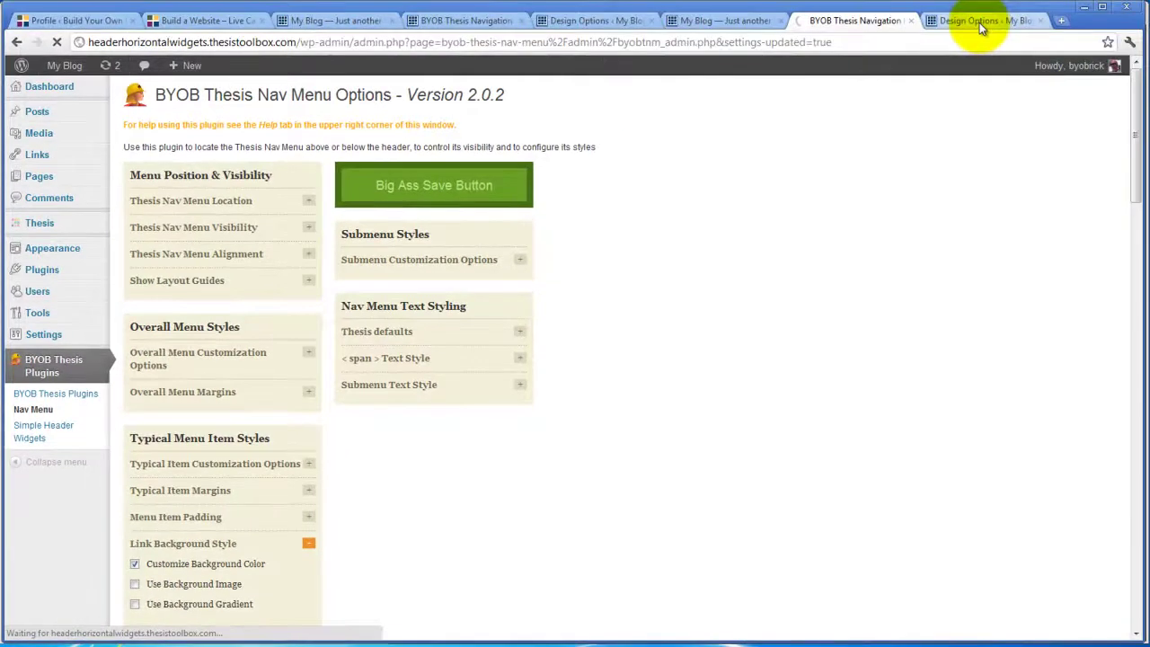
# Step: Reload the blog's front page with F5 to check the saved nav menu
pyautogui.click(979, 22)
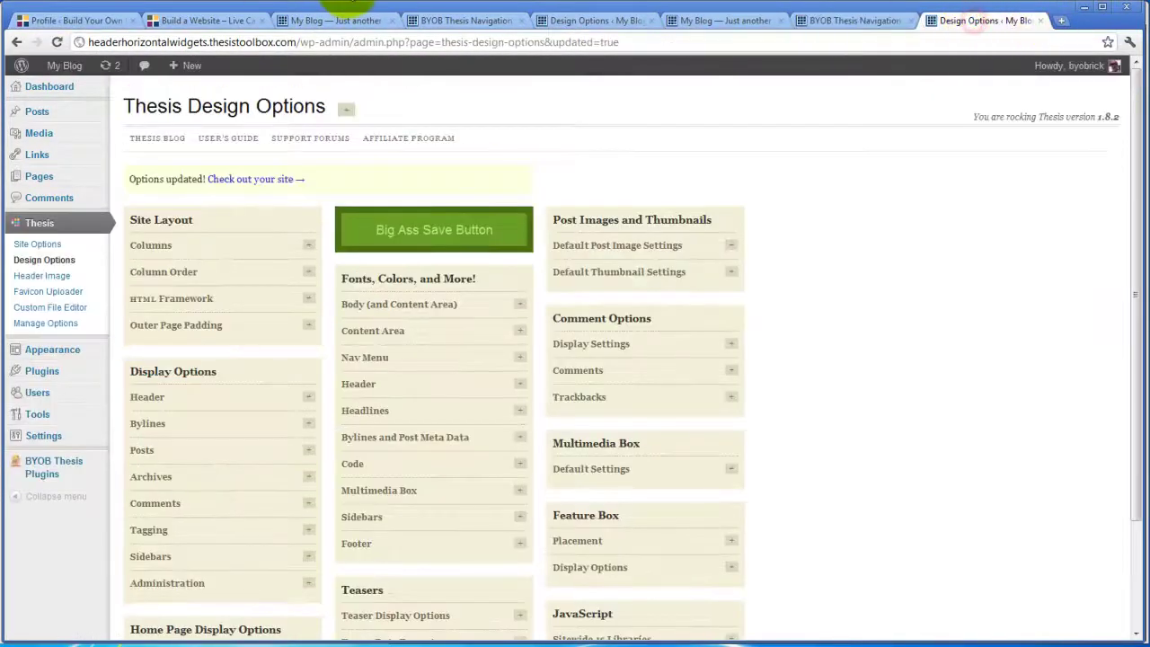
pyautogui.click(710, 20)
pyautogui.moveTo(49, 58)
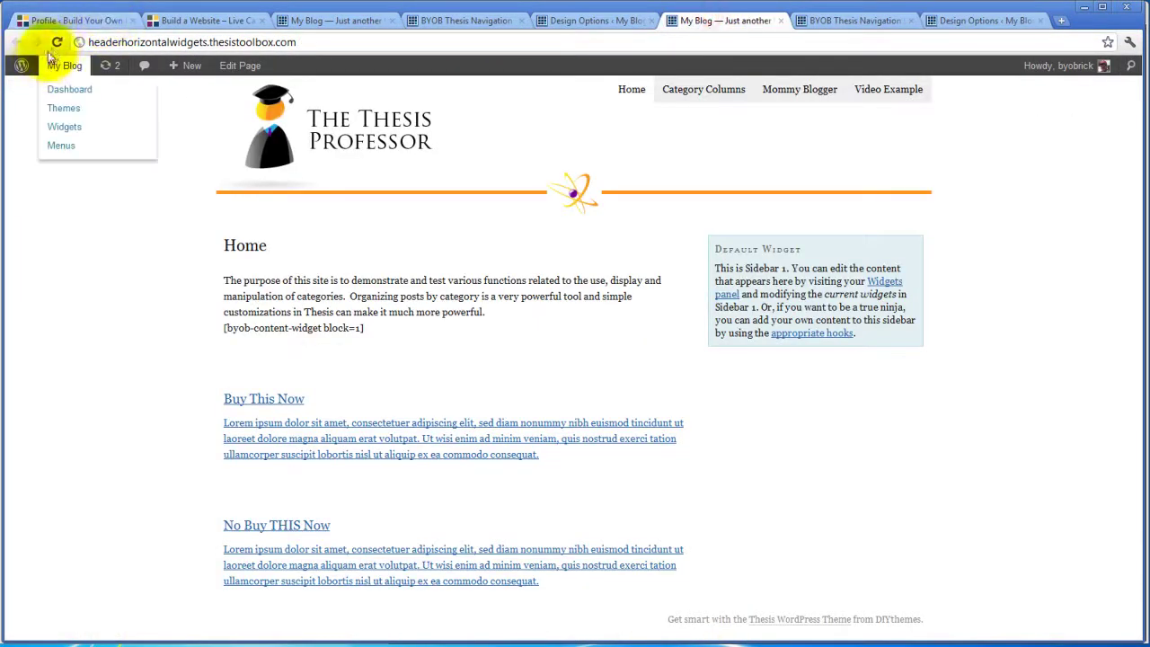
pyautogui.press('F5')
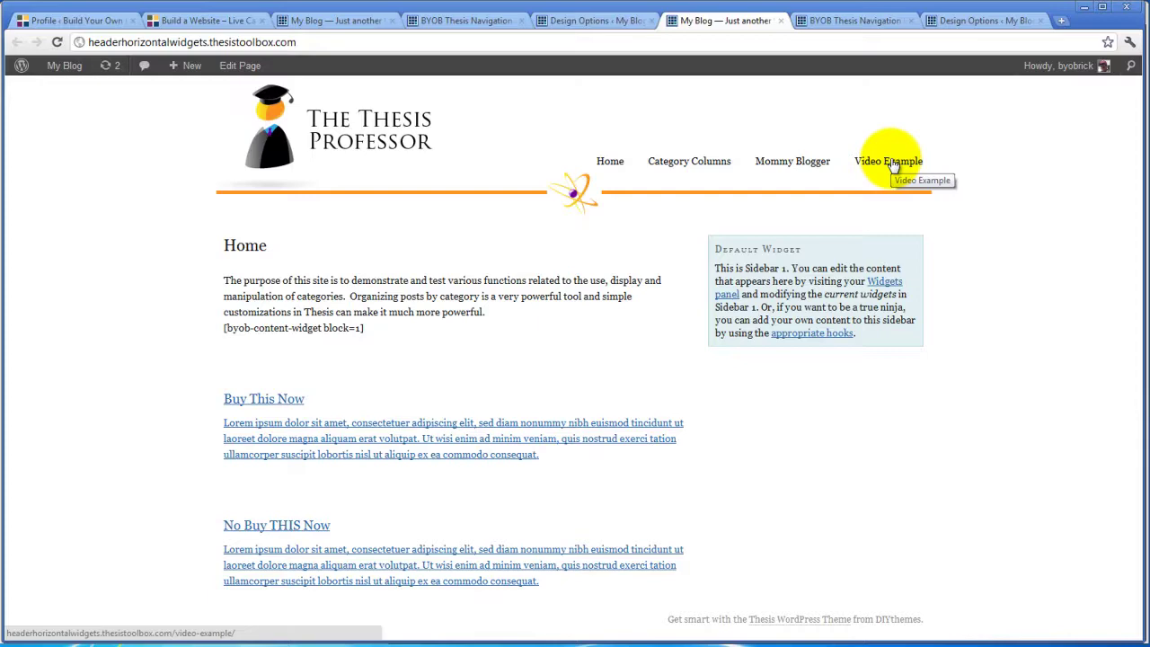
# Step: Return to the BYOB Thesis Navigation settings and its Tab Styles, rechecking the front page once
pyautogui.click(586, 19)
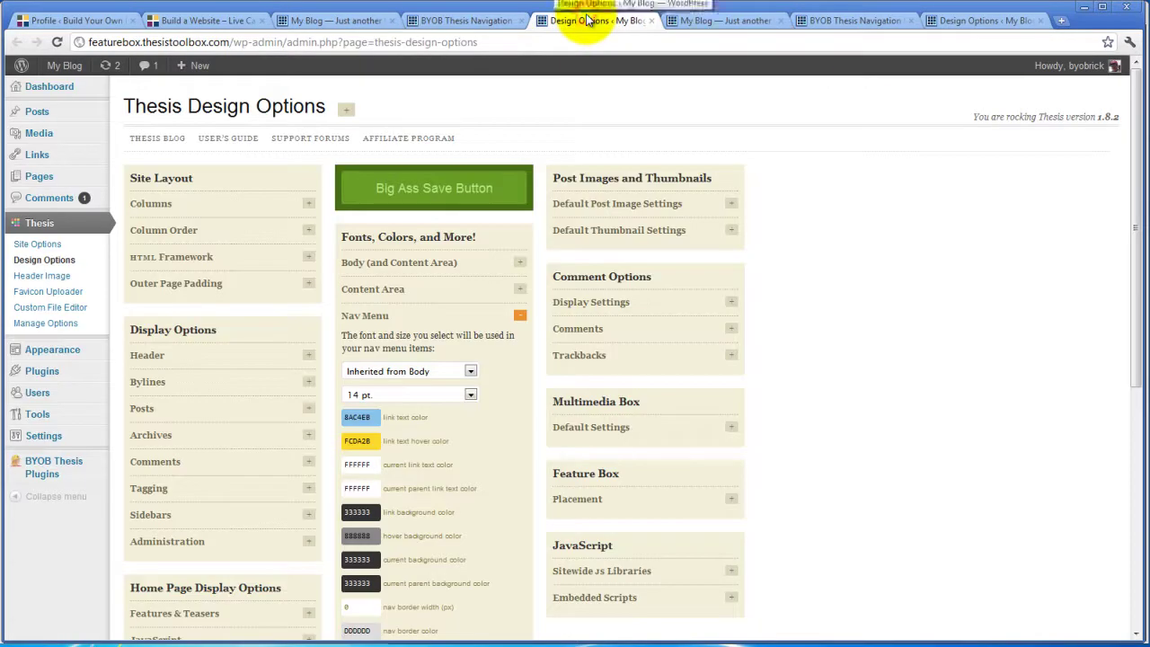
pyautogui.click(834, 20)
pyautogui.scroll(-5, 629, 329)
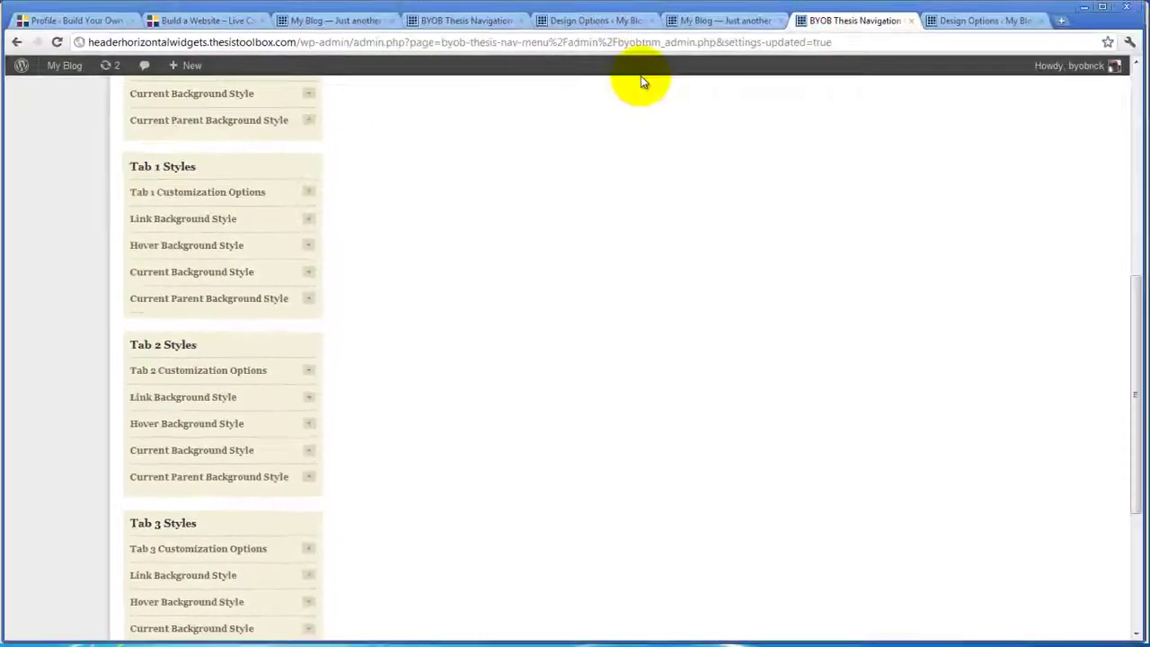
pyautogui.click(730, 19)
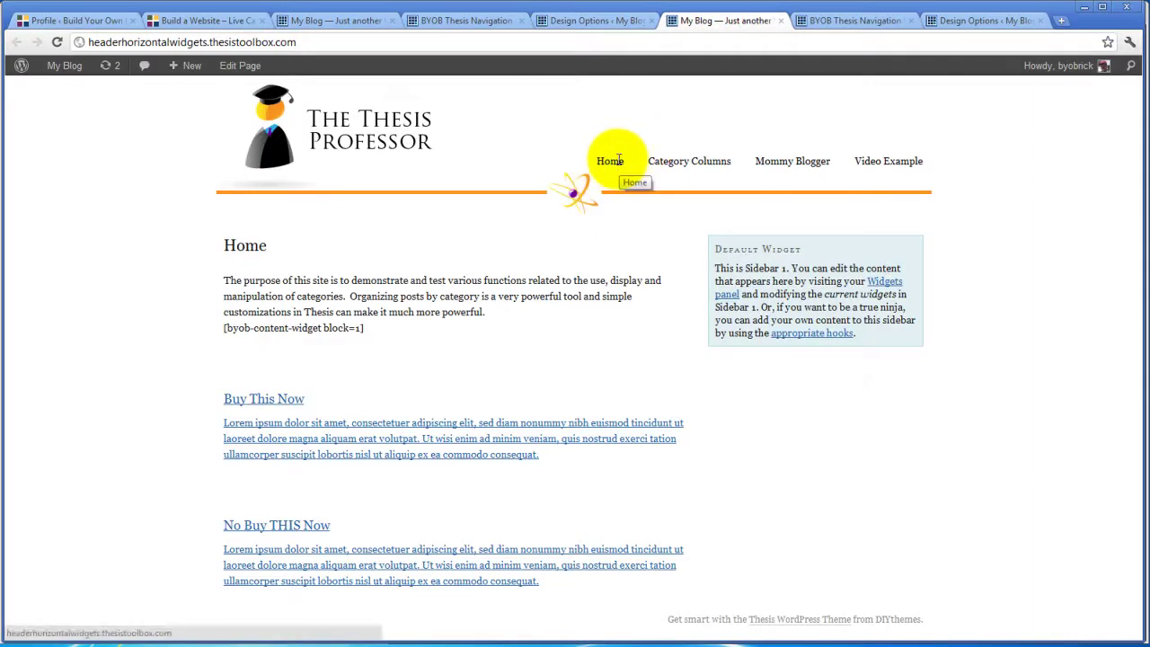
pyautogui.click(834, 22)
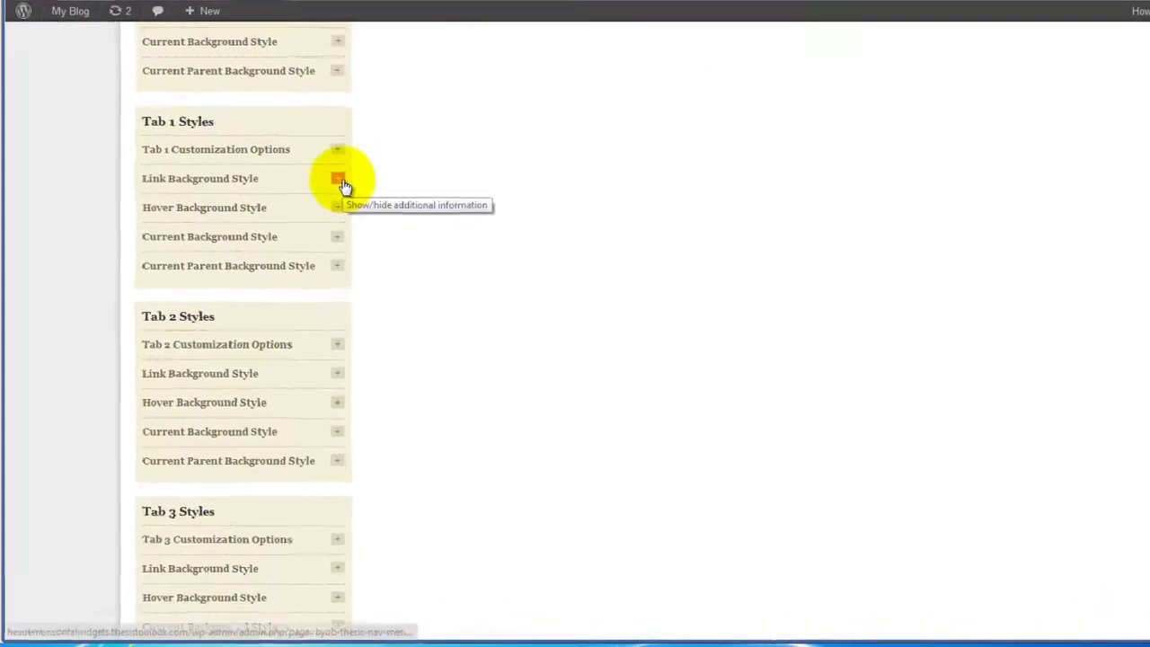
# Step: Tick Use Background Image for Tab 1's Link, Hover, Current and Current Parent styles
pyautogui.click(342, 183)
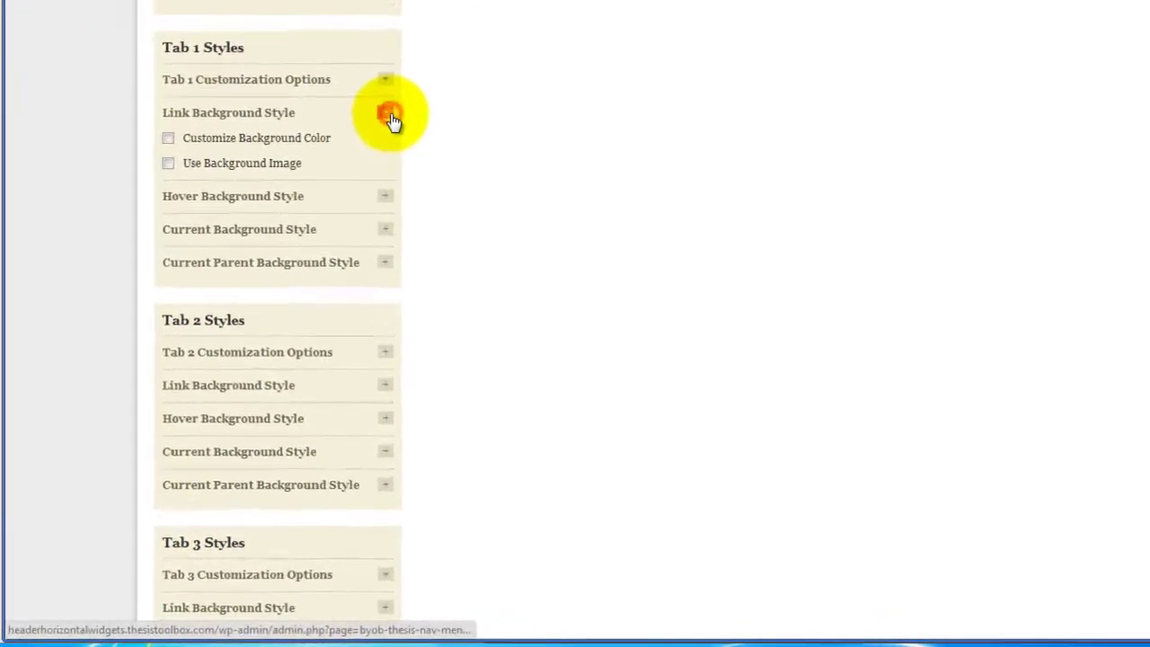
pyautogui.click(168, 161)
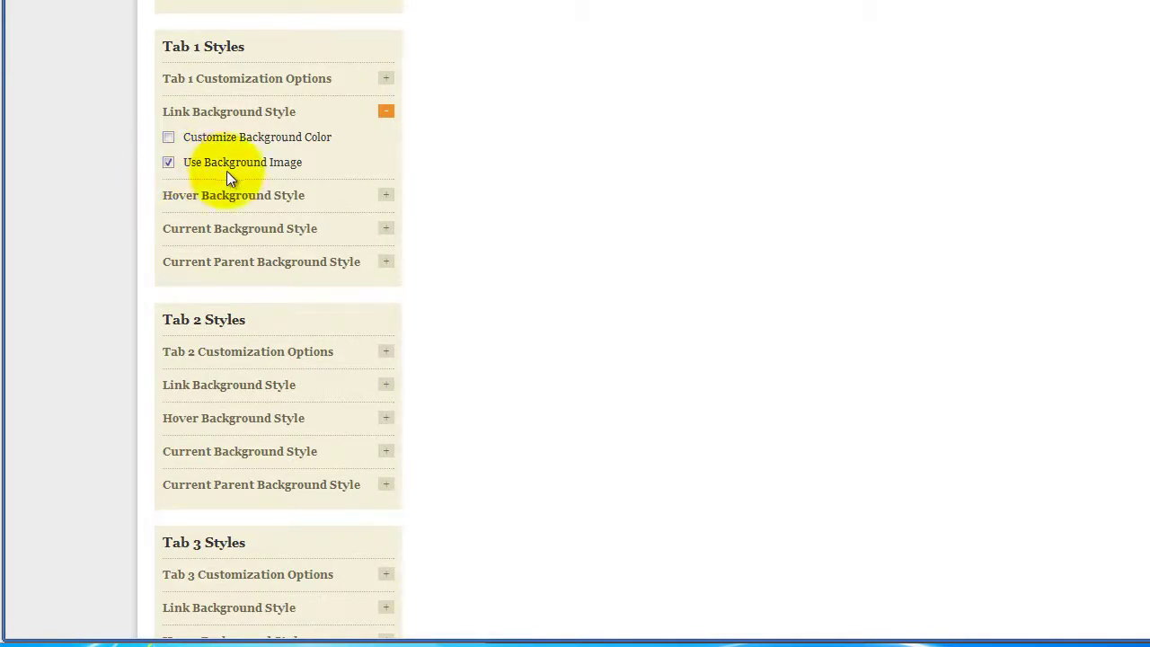
pyautogui.click(386, 195)
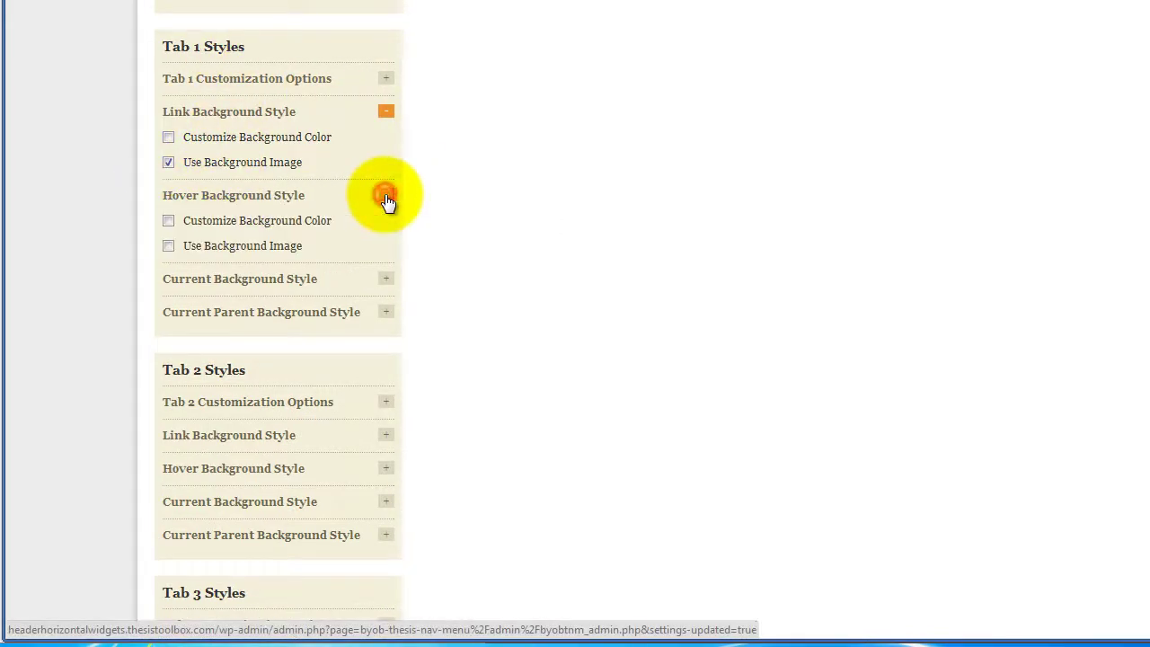
pyautogui.click(168, 246)
pyautogui.click(386, 279)
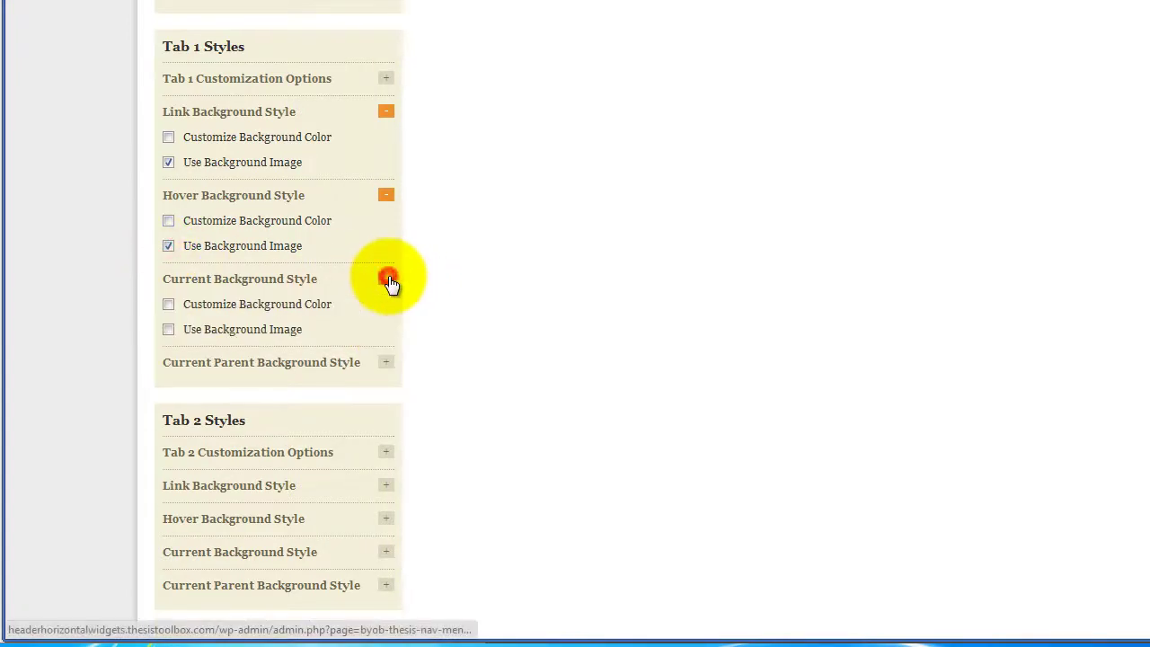
pyautogui.click(168, 329)
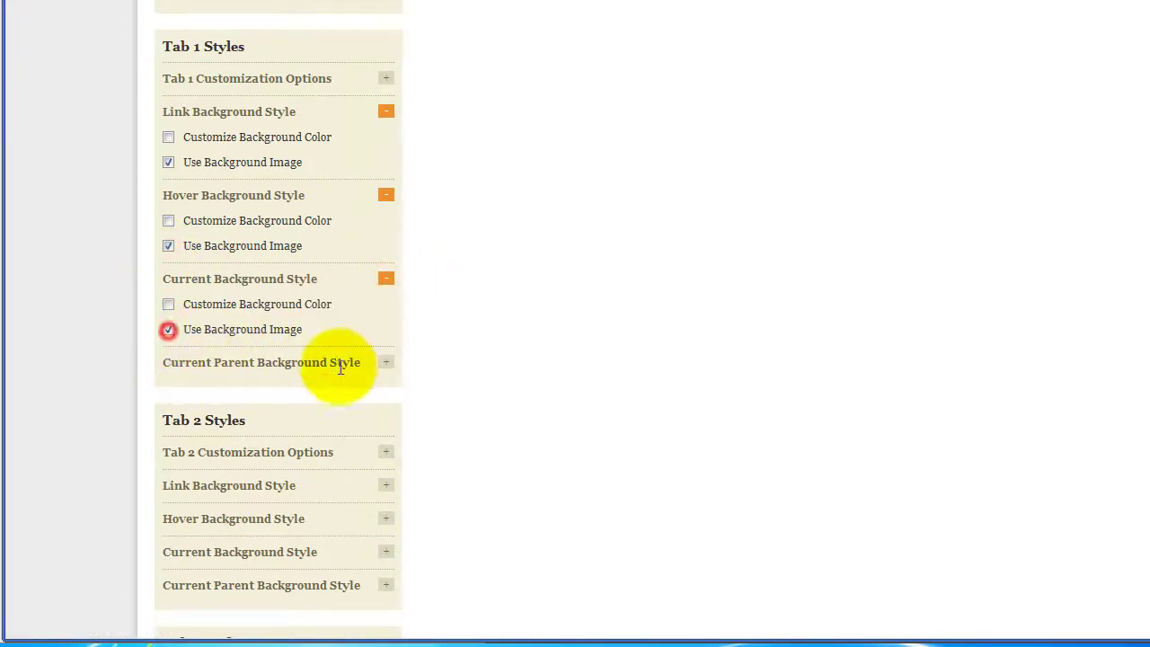
pyautogui.click(386, 362)
pyautogui.click(168, 413)
# Step: Tick Use Background Image for Tab 2's link and current-parent background styles
pyautogui.scroll(-4, 583, 281)
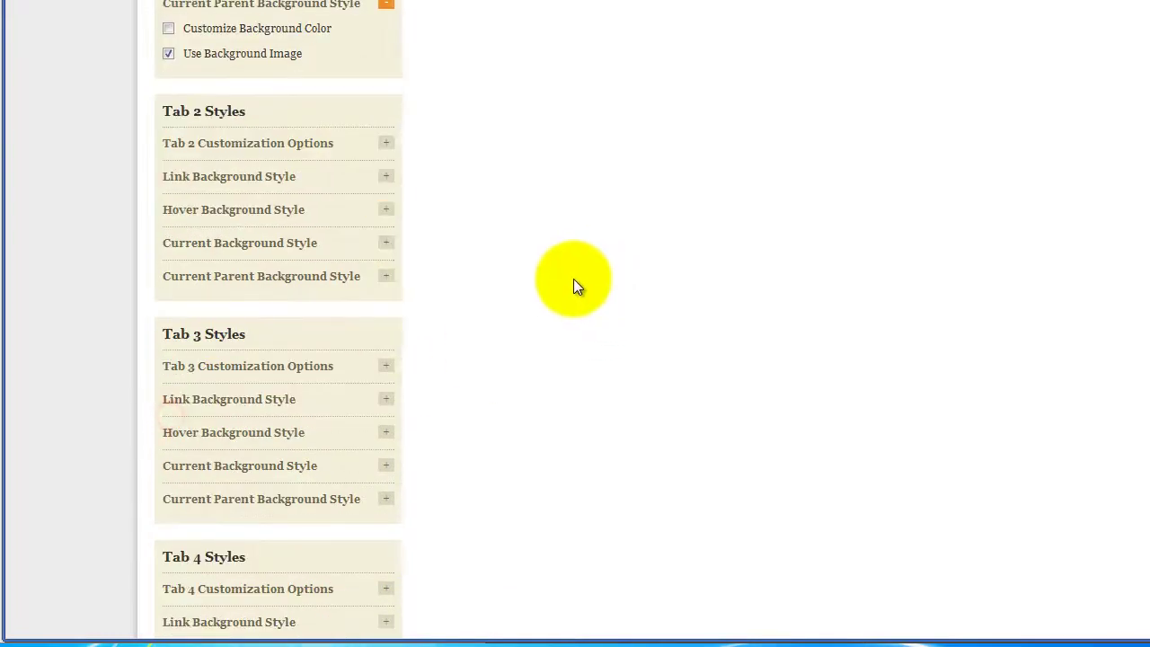
pyautogui.click(383, 144)
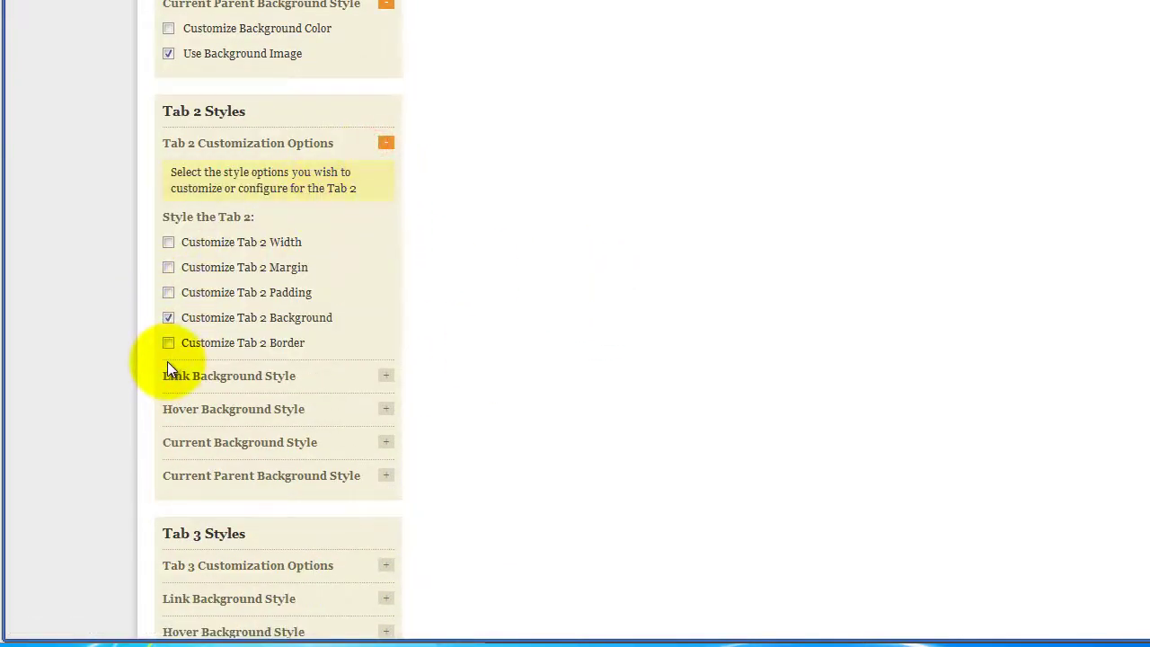
pyautogui.click(385, 375)
pyautogui.scroll(-4, 510, 308)
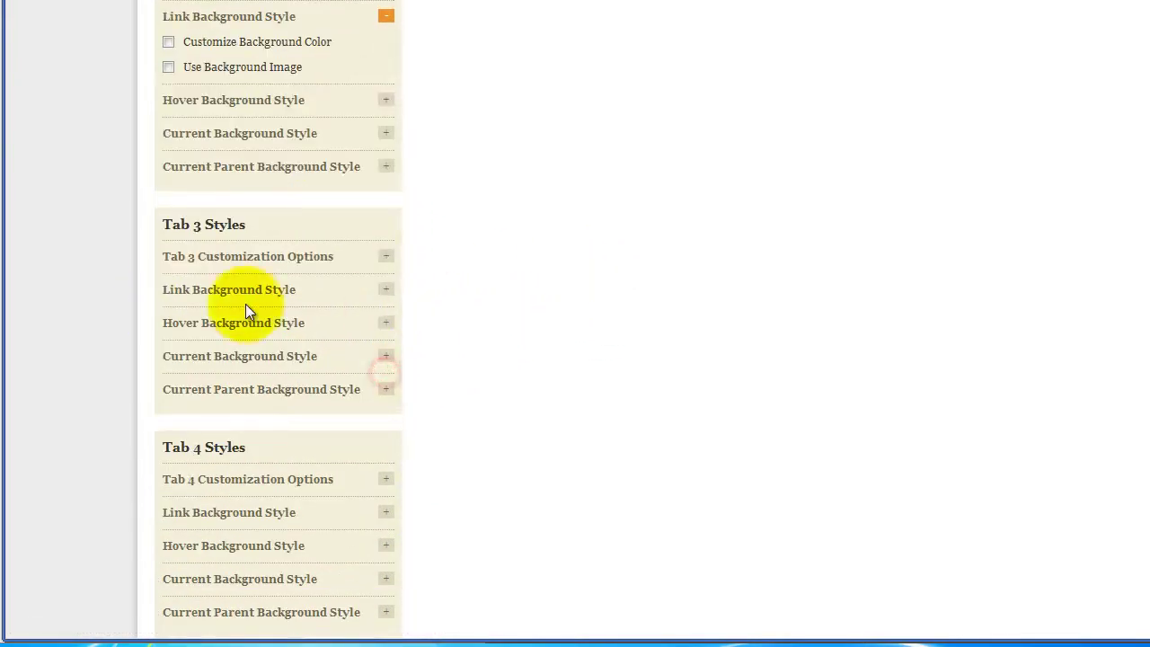
pyautogui.click(166, 67)
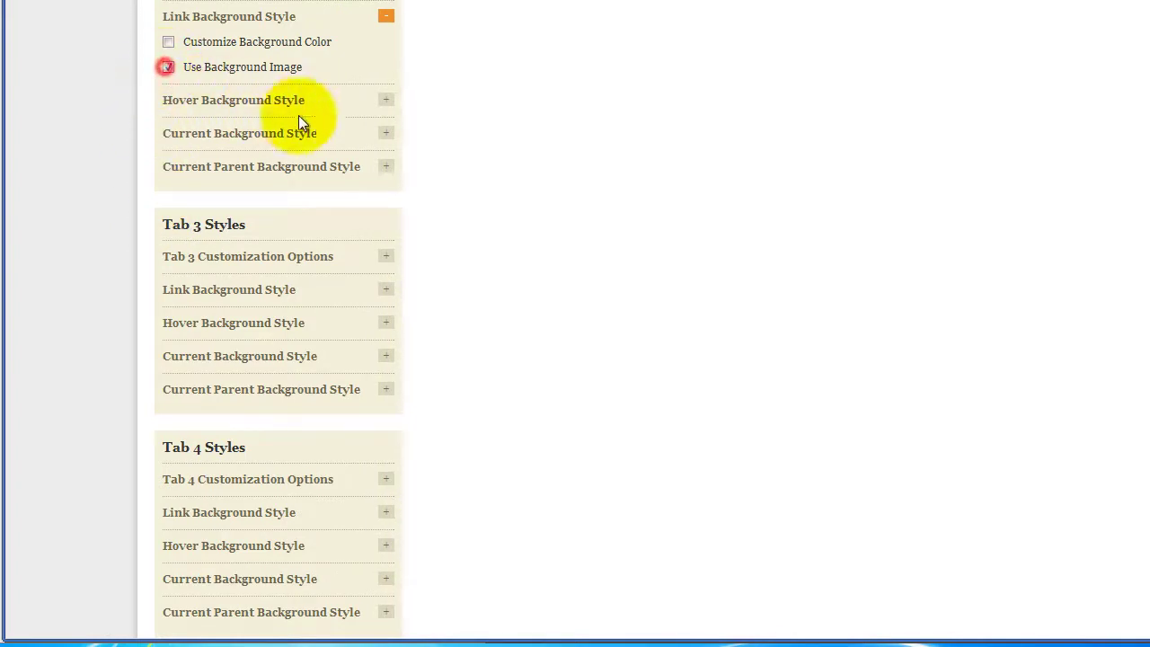
pyautogui.click(387, 100)
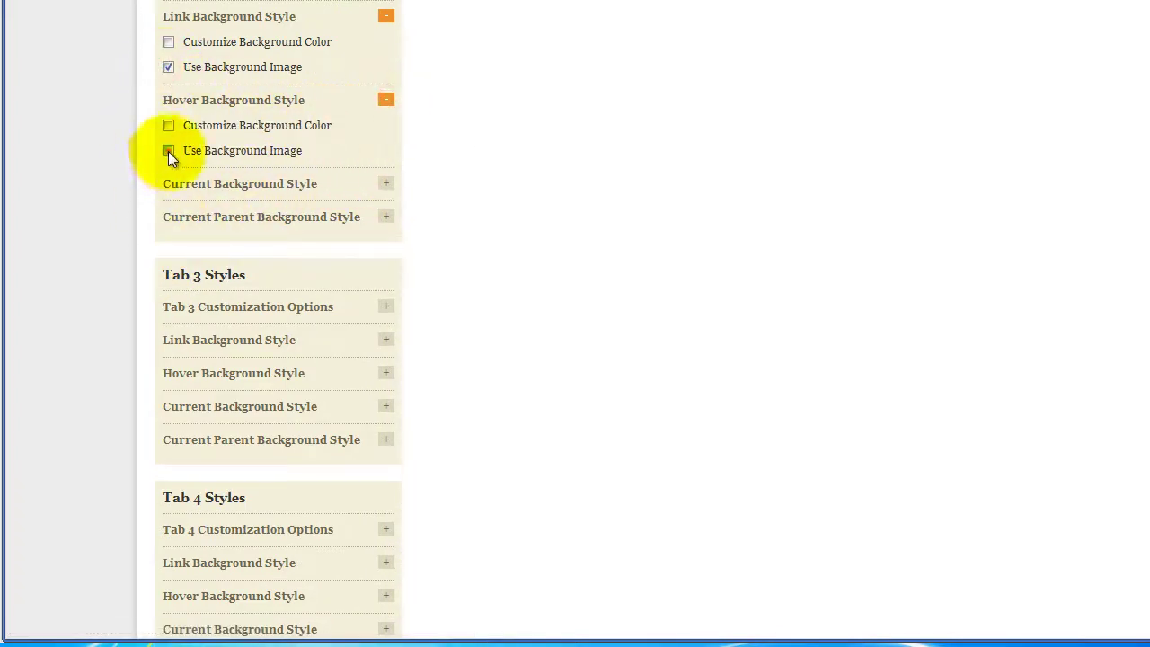
pyautogui.click(386, 184)
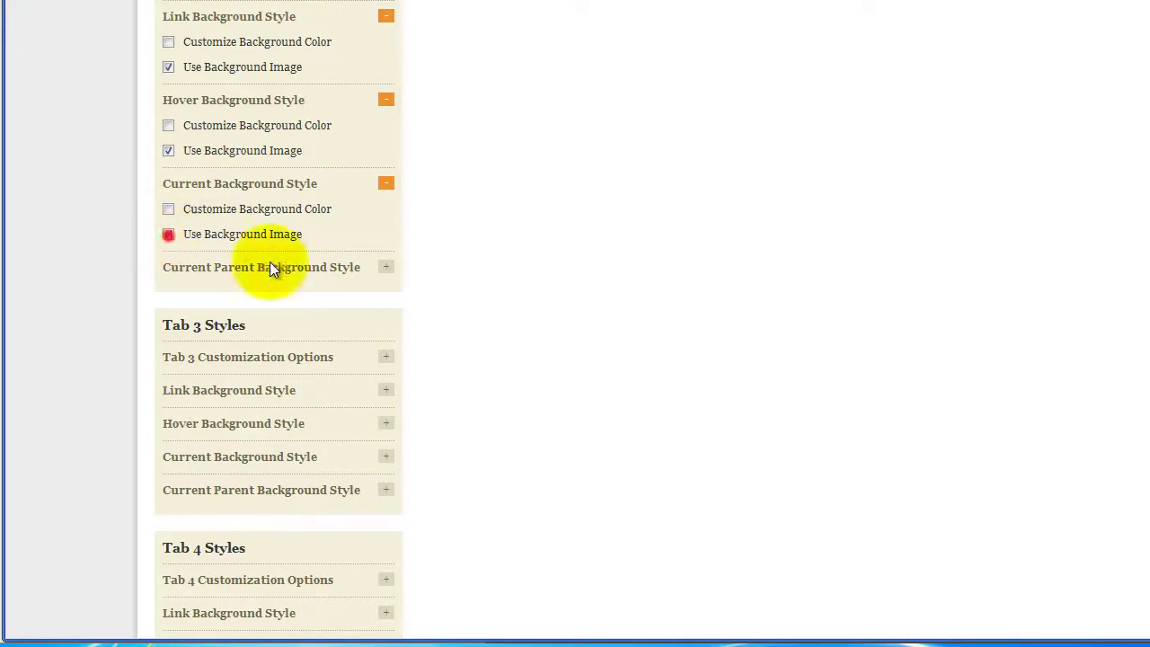
pyautogui.click(385, 268)
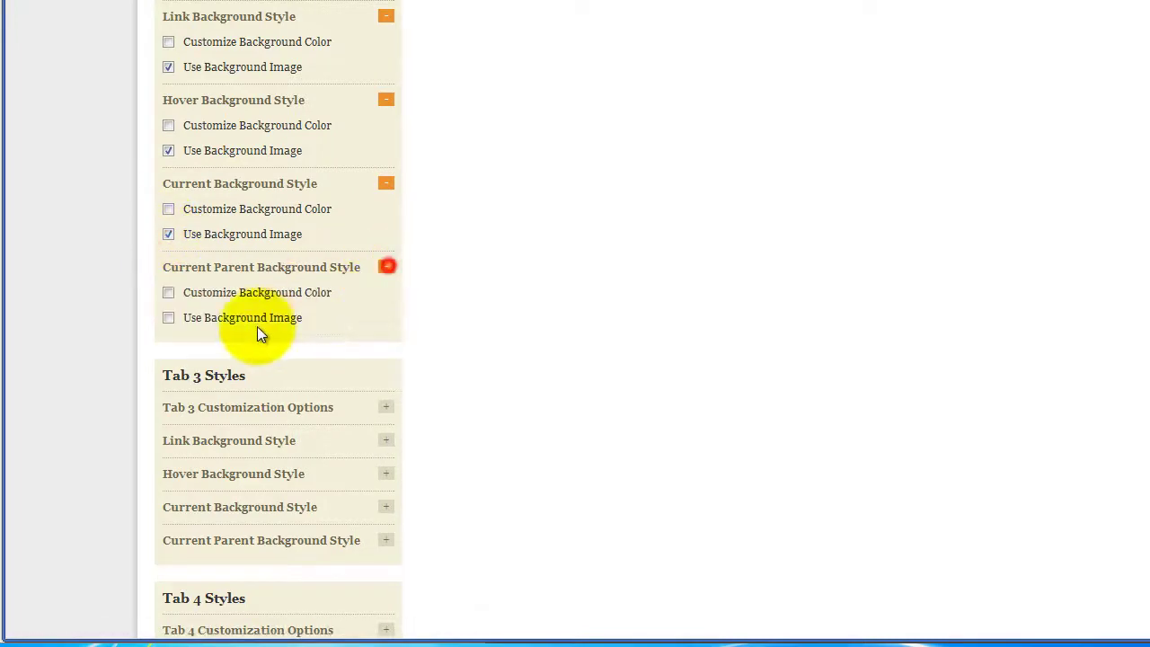
pyautogui.click(168, 318)
pyautogui.scroll(-3, 404, 328)
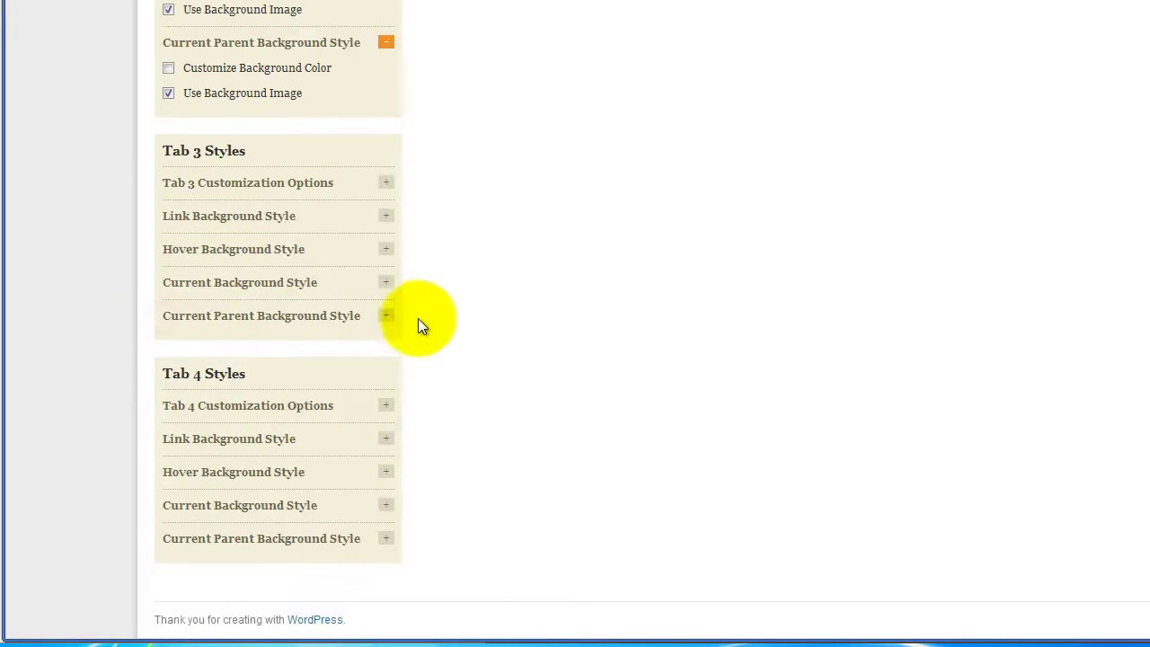
# Step: Tick Use Background Image for Tab 3's link, hover and current-parent background styles
pyautogui.click(385, 182)
pyautogui.click(240, 357)
pyautogui.click(385, 415)
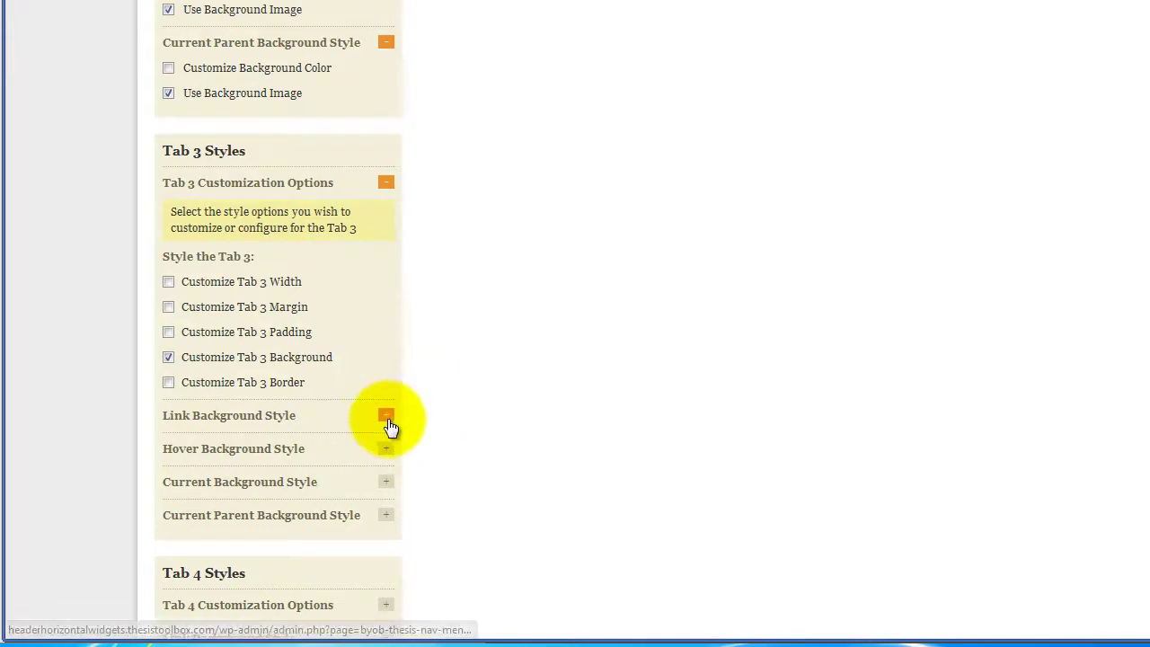
pyautogui.click(385, 415)
pyautogui.scroll(-3, 341, 305)
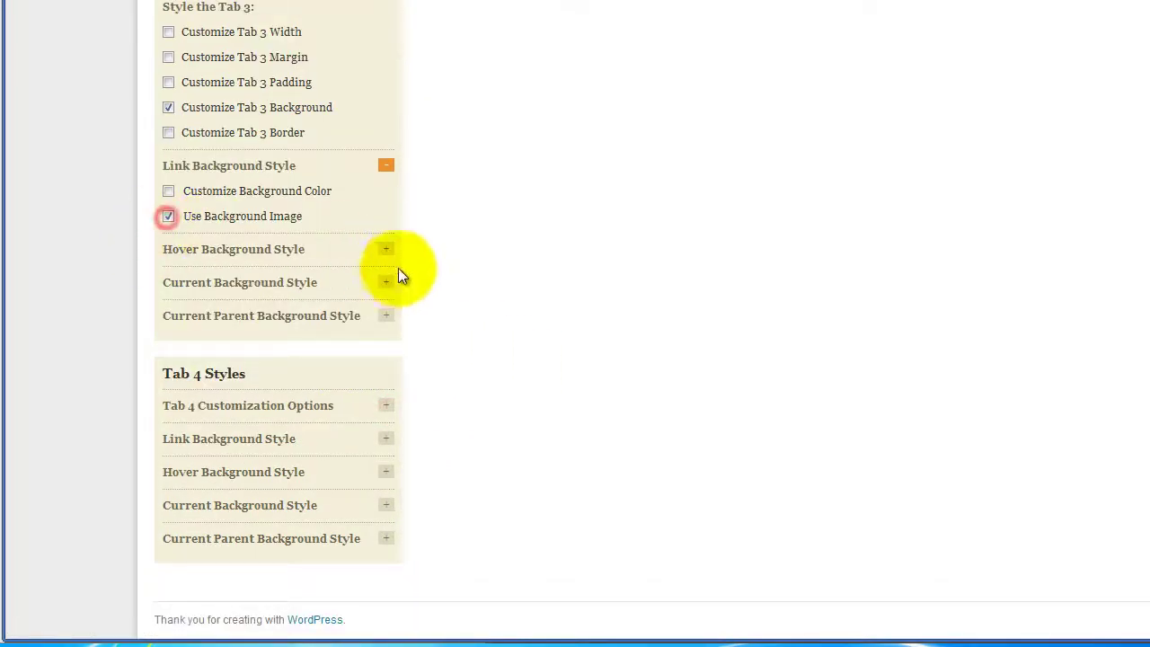
pyautogui.click(385, 249)
pyautogui.click(169, 299)
pyautogui.click(386, 332)
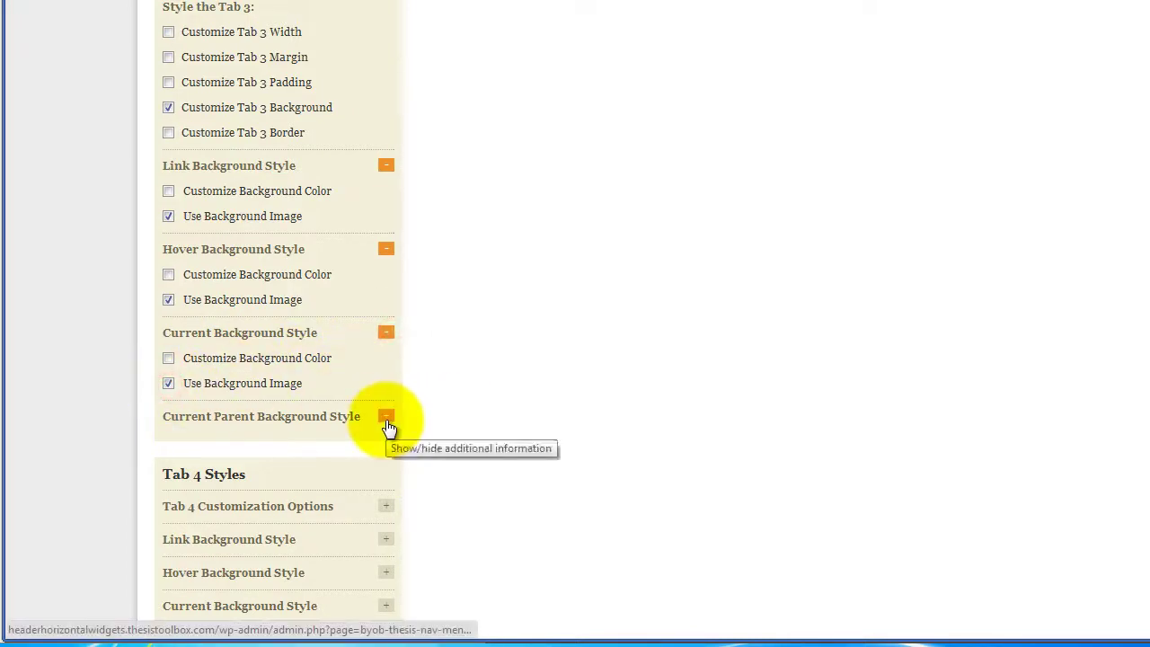
pyautogui.click(385, 415)
pyautogui.click(169, 466)
# Step: Tick Use Background Image for Tab 4's link, hover and current-parent styles, then save
pyautogui.scroll(-3, 431, 395)
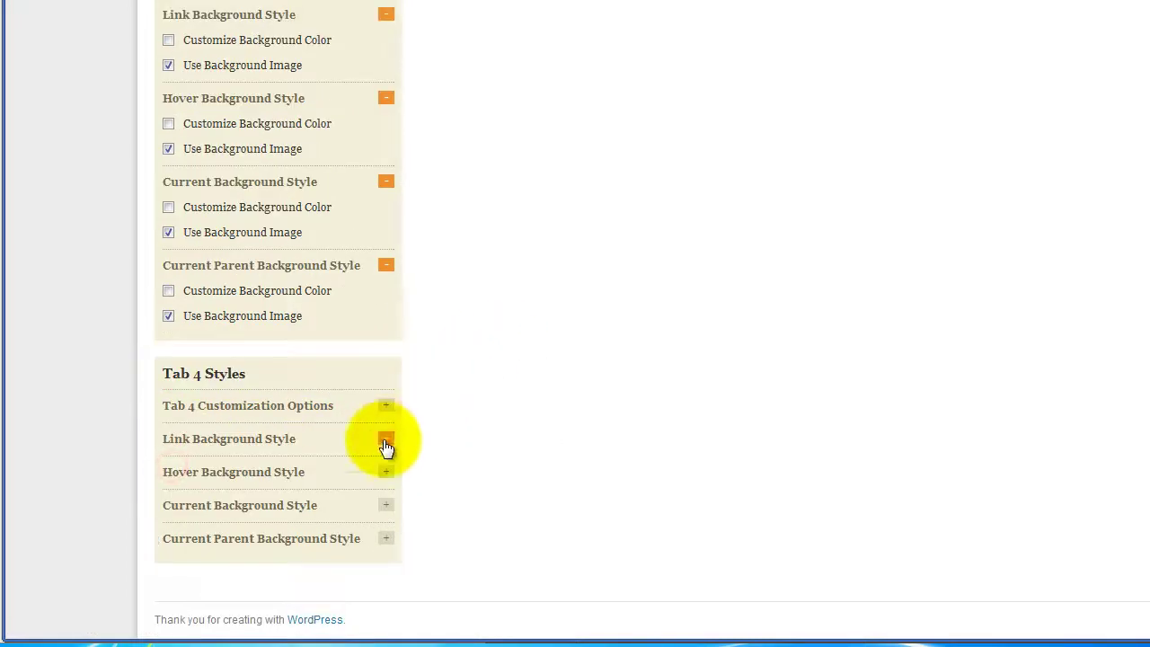
pyautogui.click(382, 437)
pyautogui.scroll(-1, 270, 404)
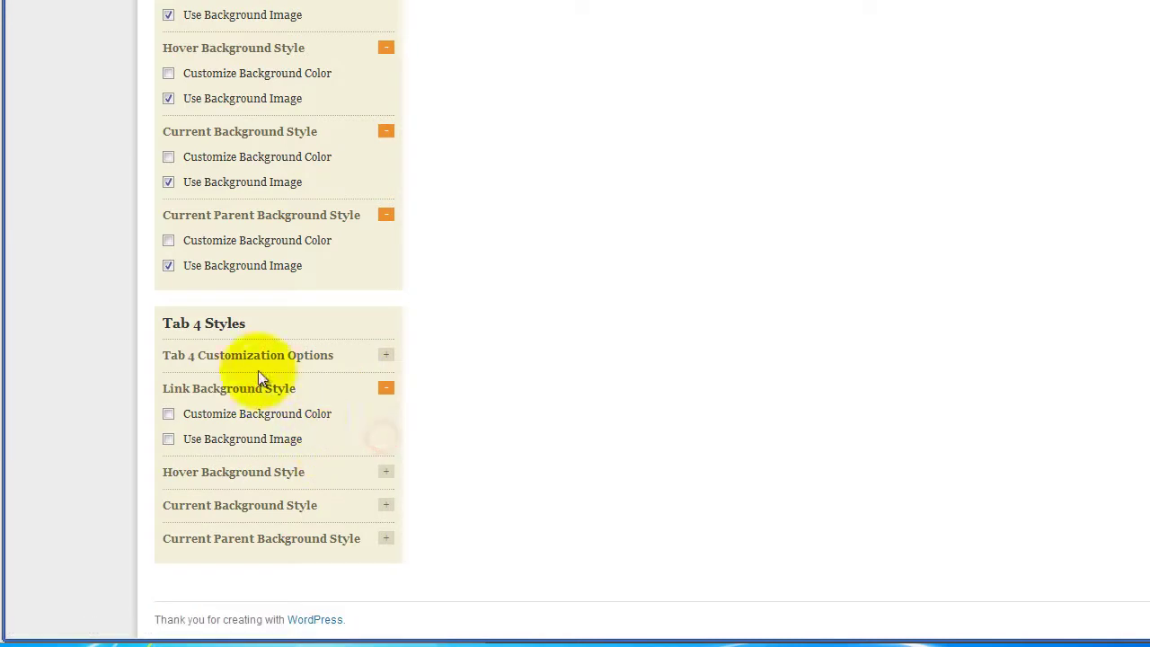
pyautogui.click(169, 437)
pyautogui.click(385, 472)
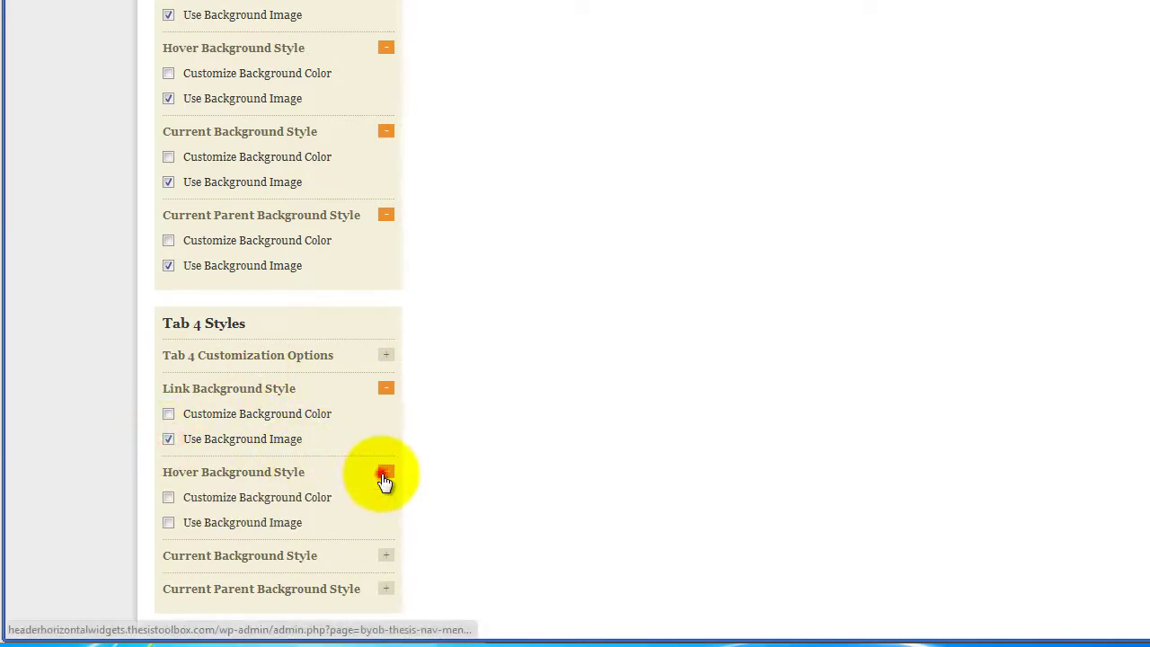
pyautogui.click(169, 522)
pyautogui.scroll(-1, 270, 503)
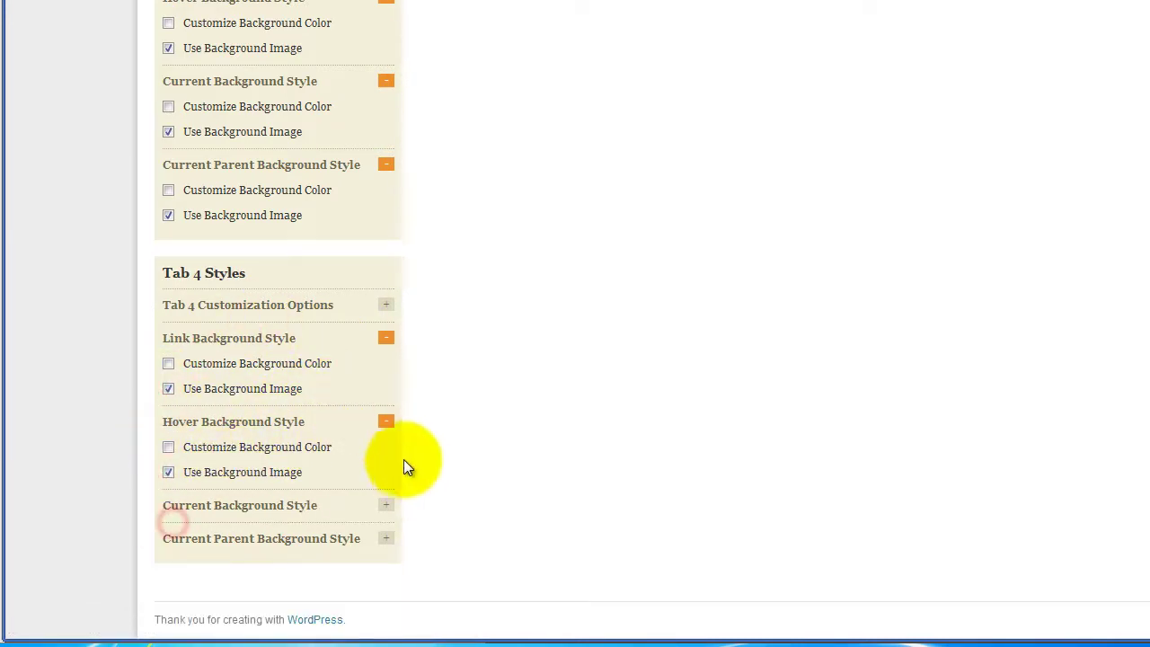
pyautogui.click(385, 505)
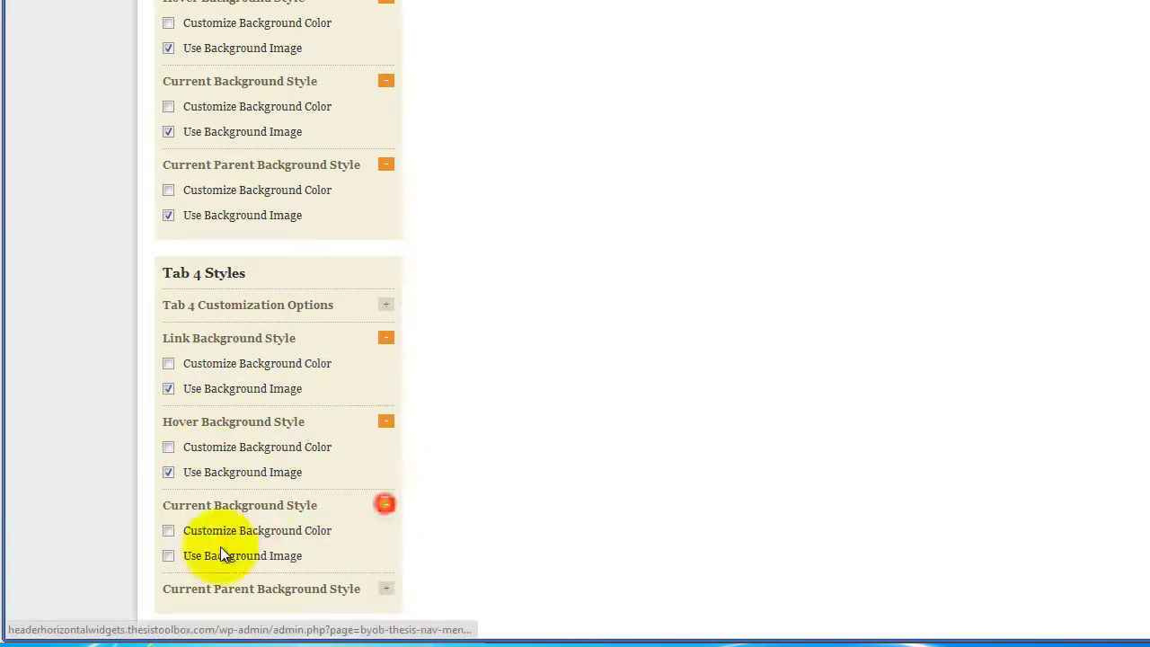
pyautogui.click(385, 589)
pyautogui.scroll(-2, 446, 474)
pyautogui.click(168, 539)
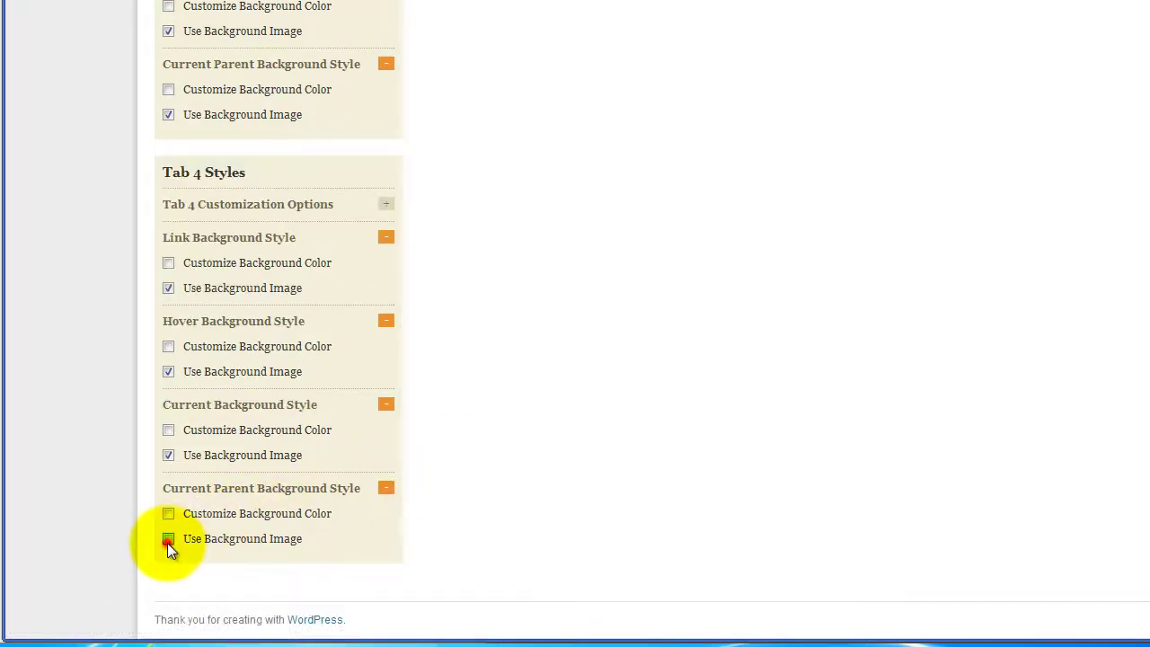
pyautogui.scroll(20, 626, 319)
pyautogui.scroll(1, 585, 346)
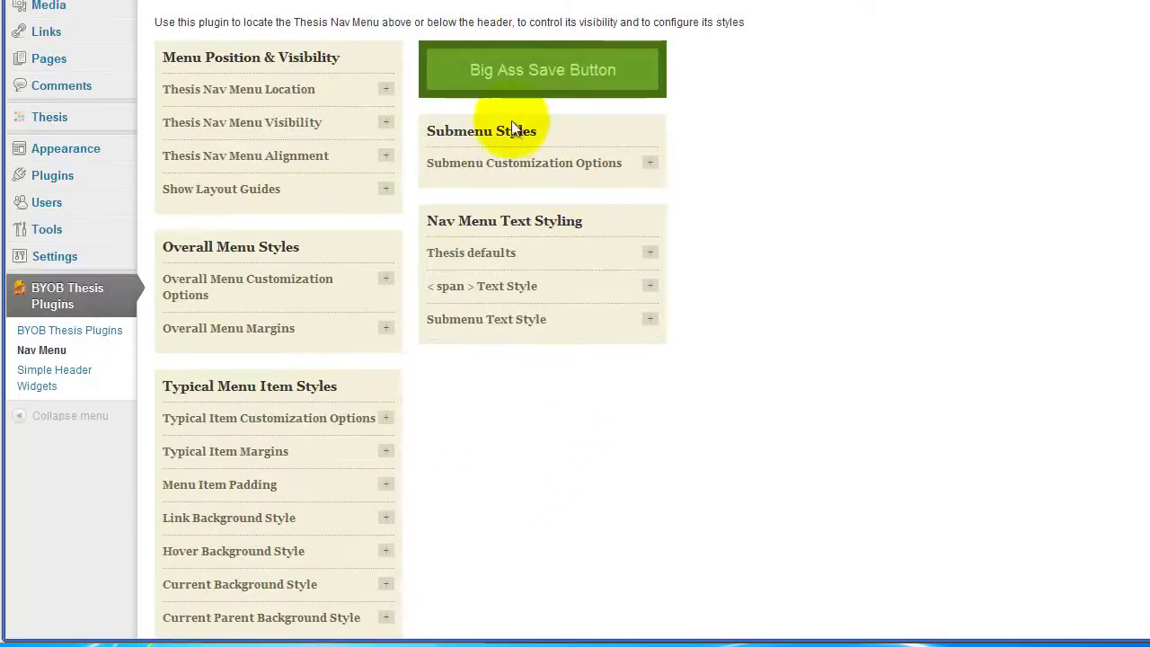
pyautogui.click(549, 77)
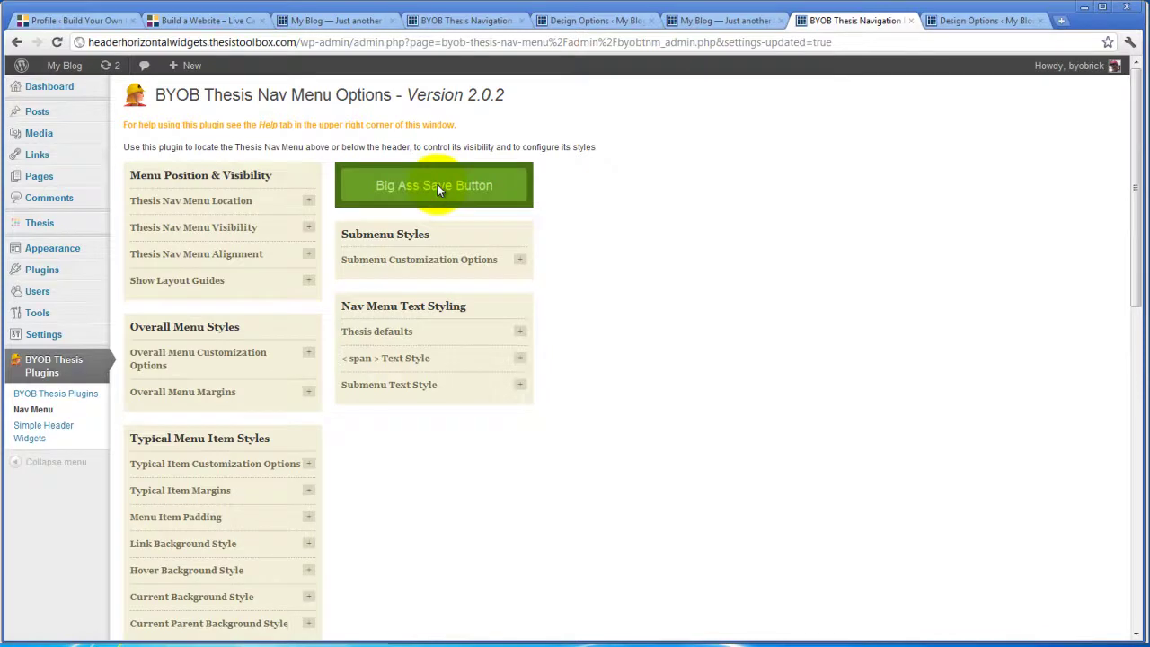
# Step: From the Design Options tab, open Media > Add New in a new browser tab
pyautogui.click(961, 21)
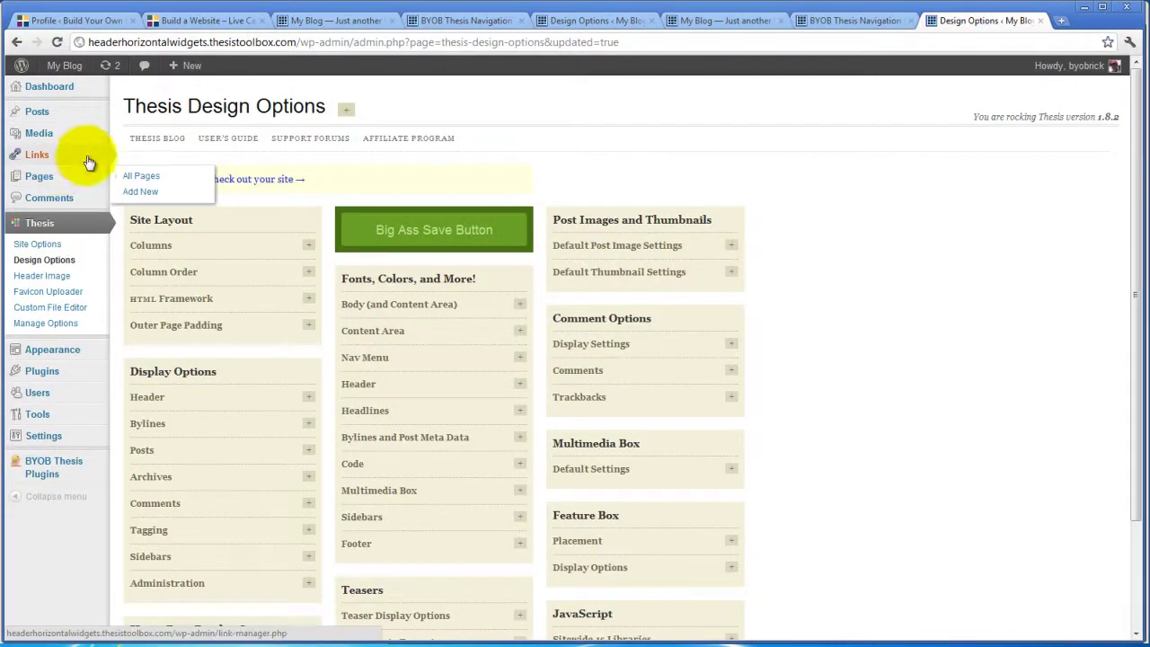
pyautogui.moveTo(77, 135)
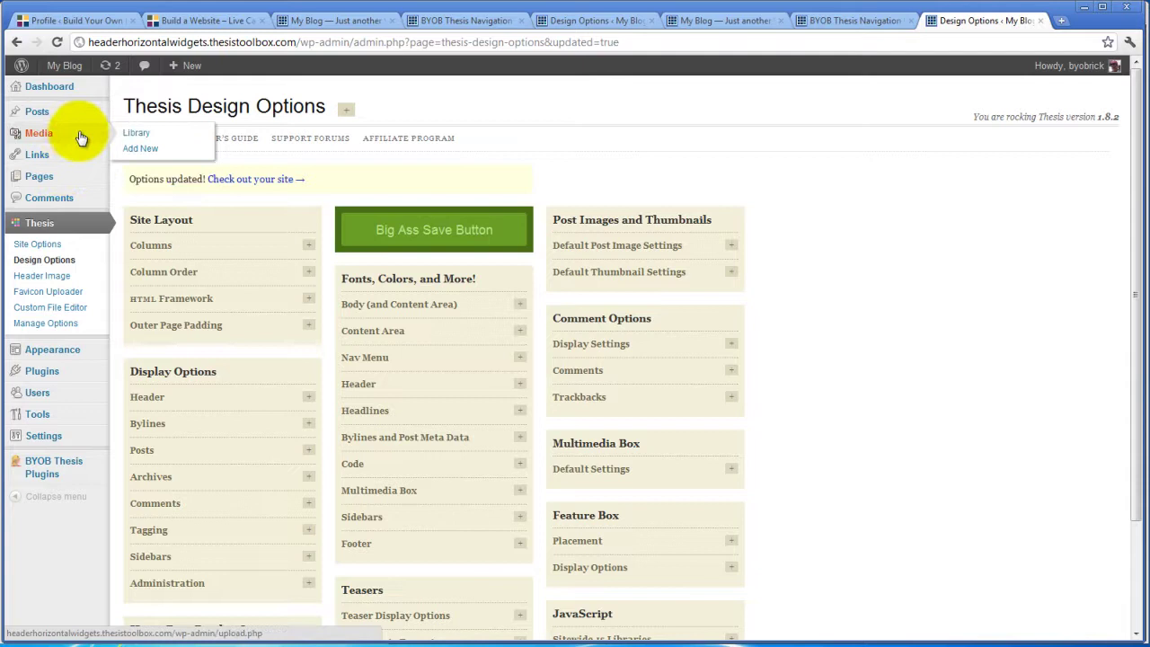
pyautogui.rightClick(141, 151)
pyautogui.click(189, 160)
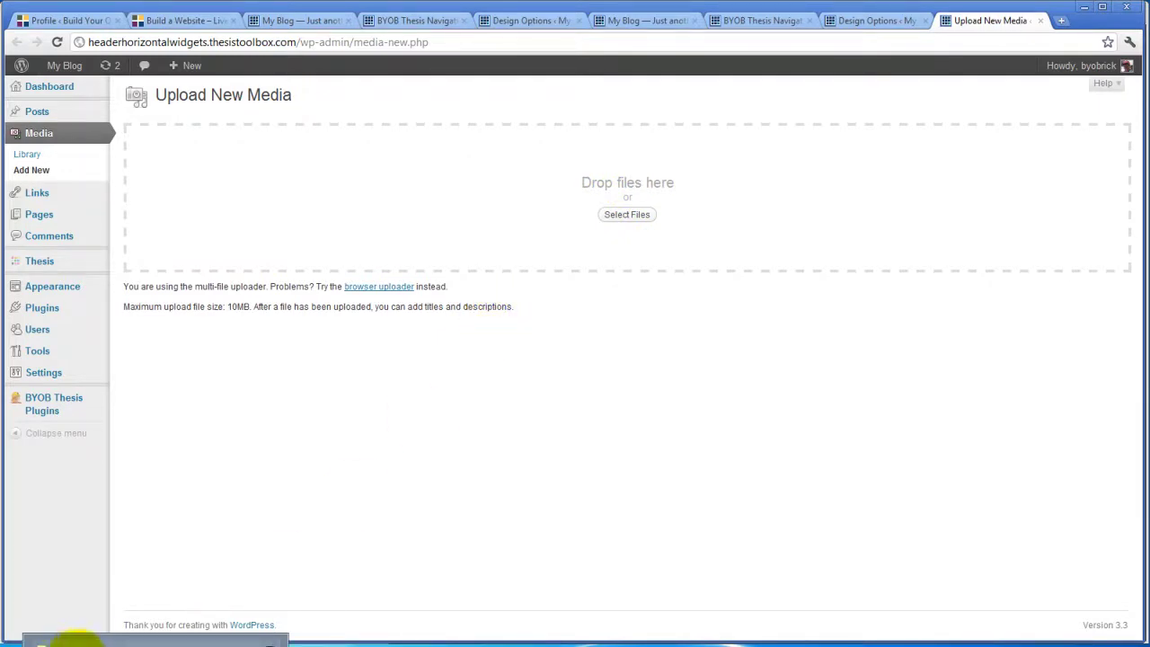
# Step: Browse Explorer to Web sites > byobwebsite > Tutorial Sites > thesis.byobtutorial > Graphics, beside the upload page
pyautogui.click(72, 639)
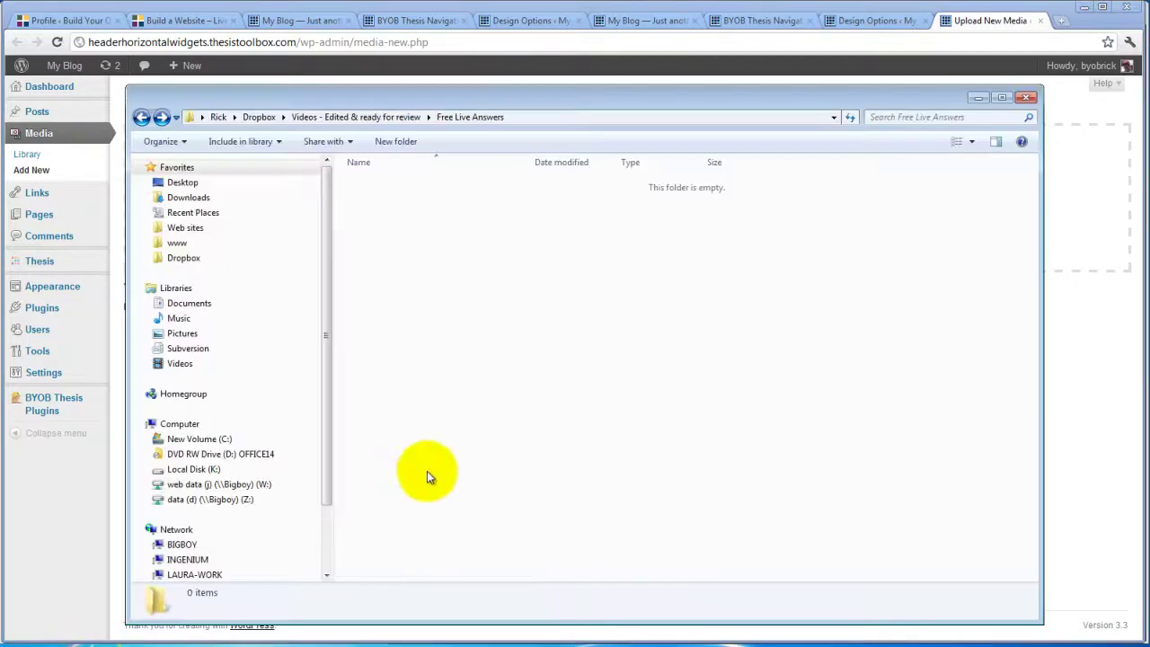
pyautogui.click(182, 228)
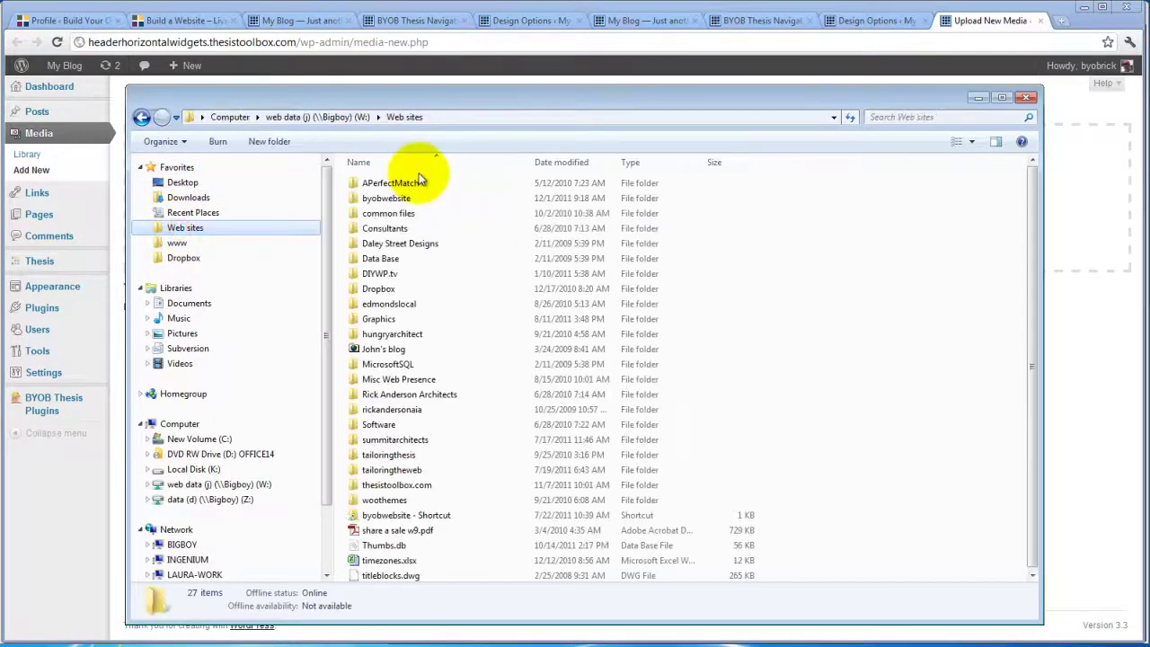
pyautogui.doubleClick(400, 198)
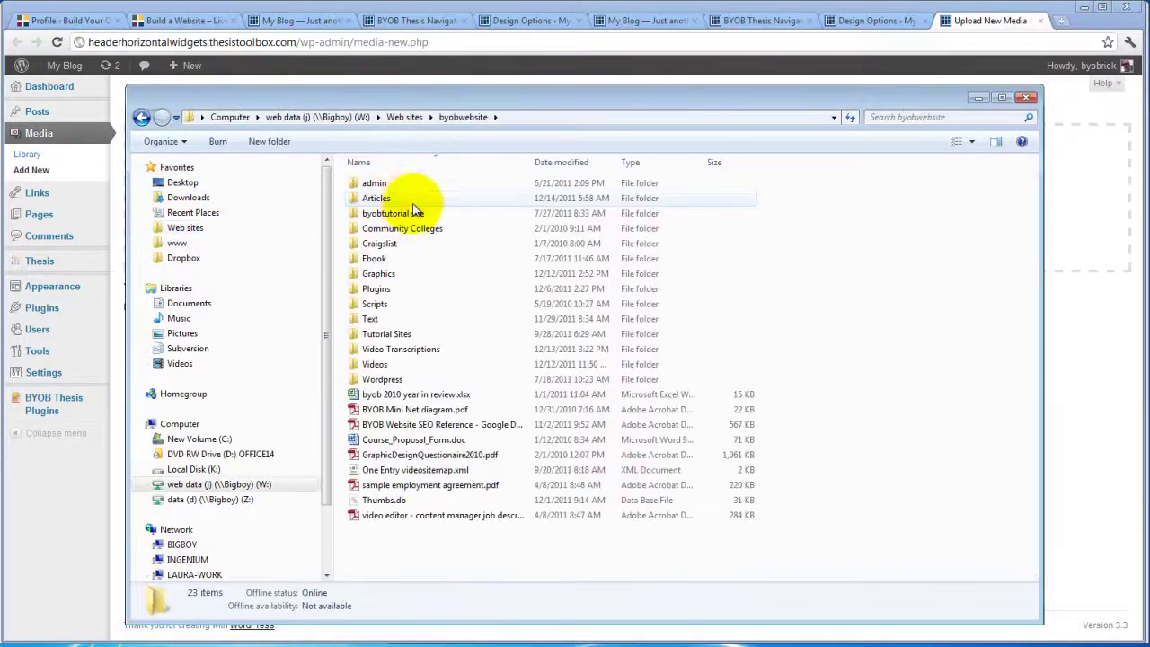
pyautogui.doubleClick(387, 334)
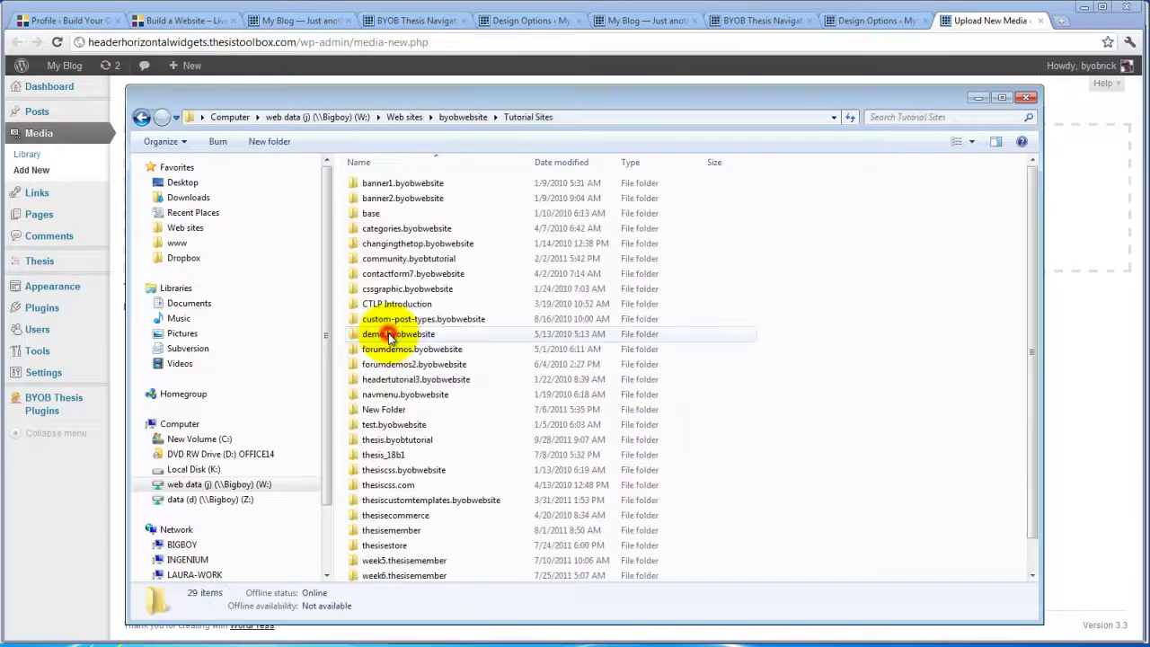
pyautogui.doubleClick(422, 438)
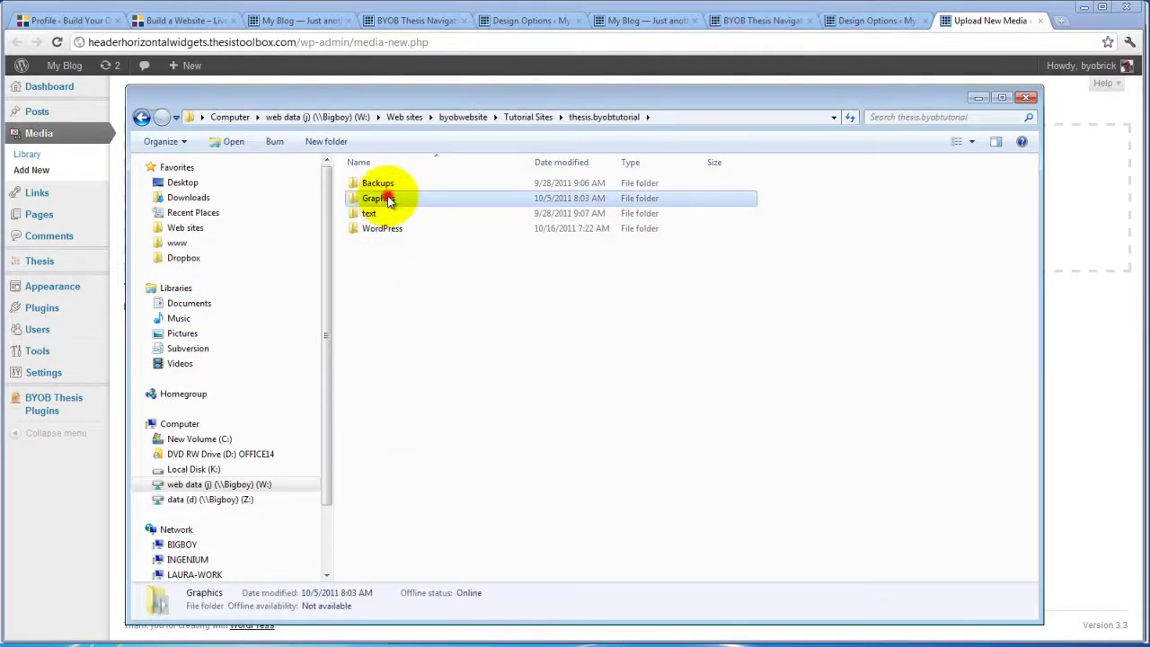
pyautogui.doubleClick(379, 197)
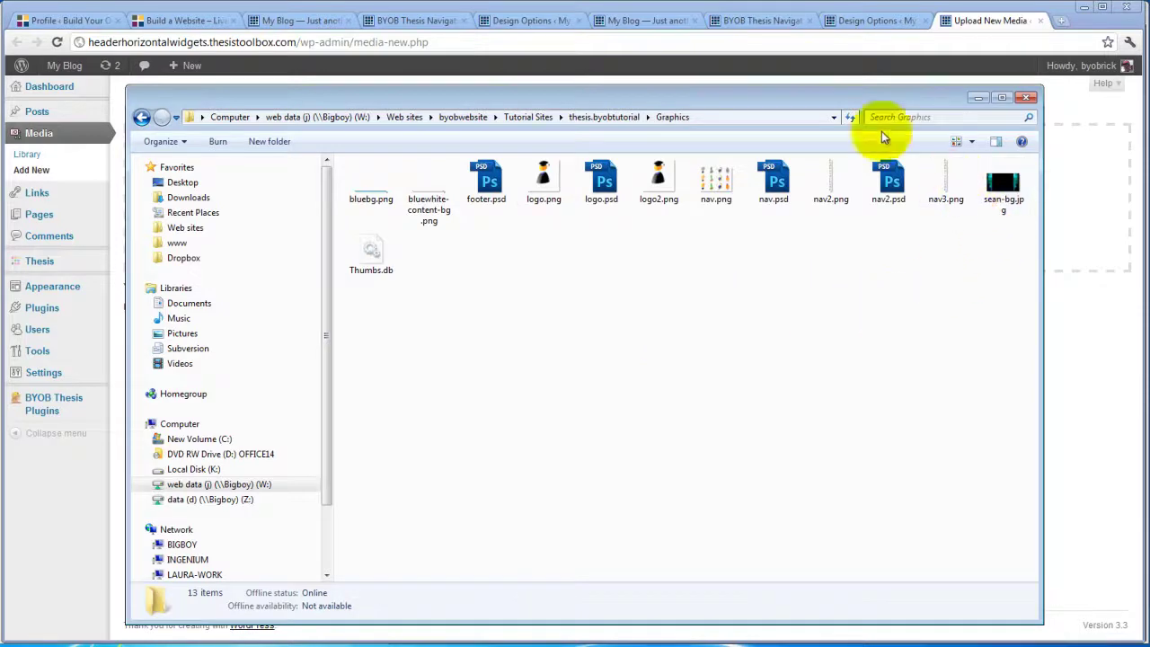
pyautogui.moveTo(848, 102); pyautogui.dragTo(697, 368)
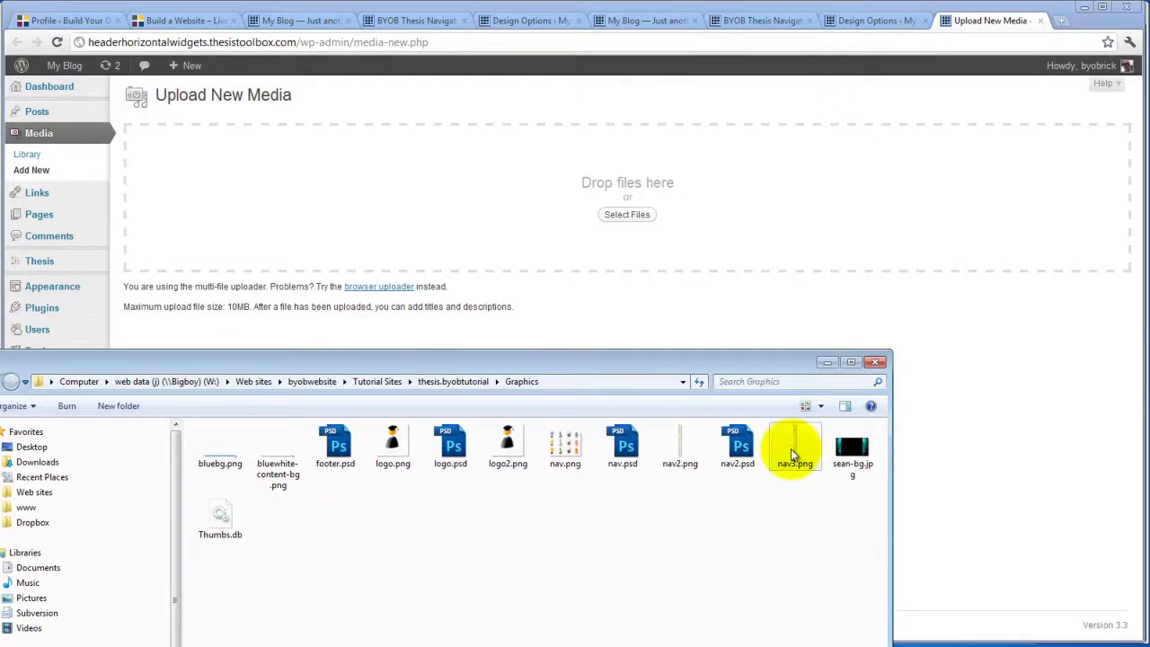
# Step: Drop nav3.png into the upload area, select its File URL, and return to Nav Menu Options
pyautogui.moveTo(791, 448); pyautogui.dragTo(626, 197)
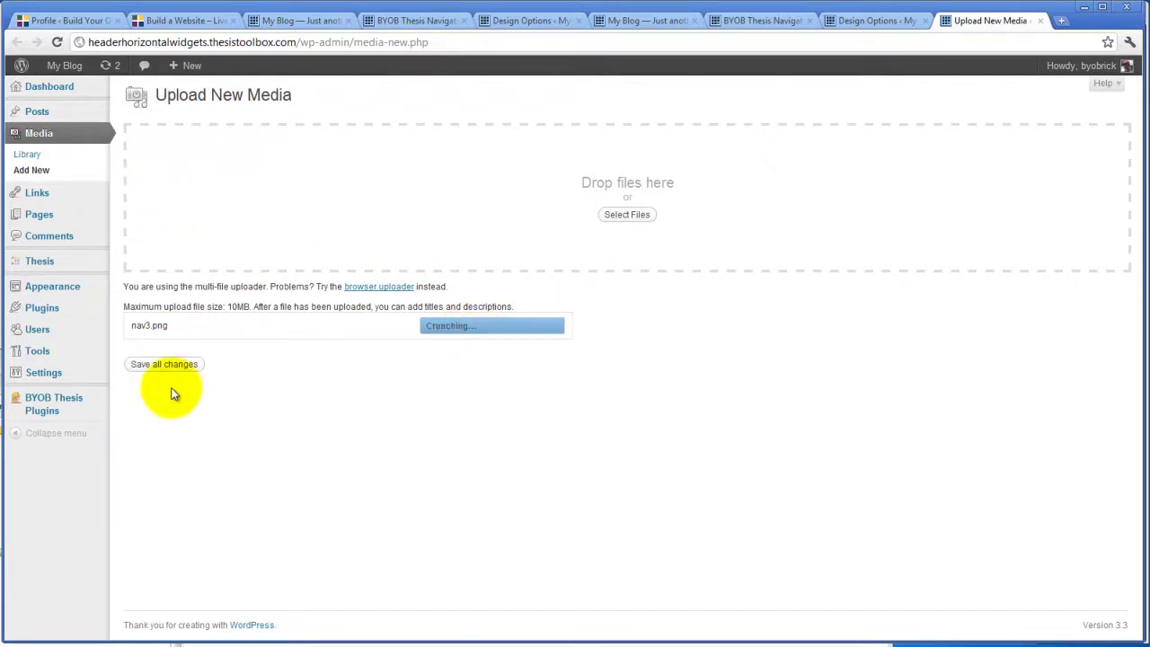
pyautogui.scroll(-2, 651, 386)
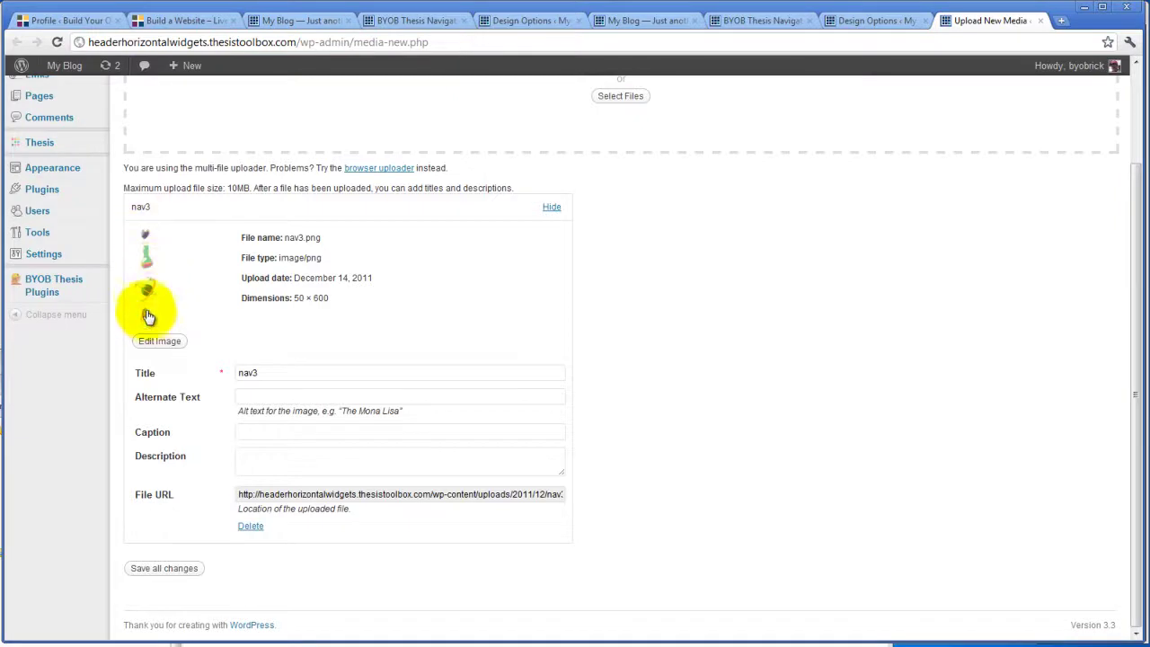
pyautogui.click(377, 501)
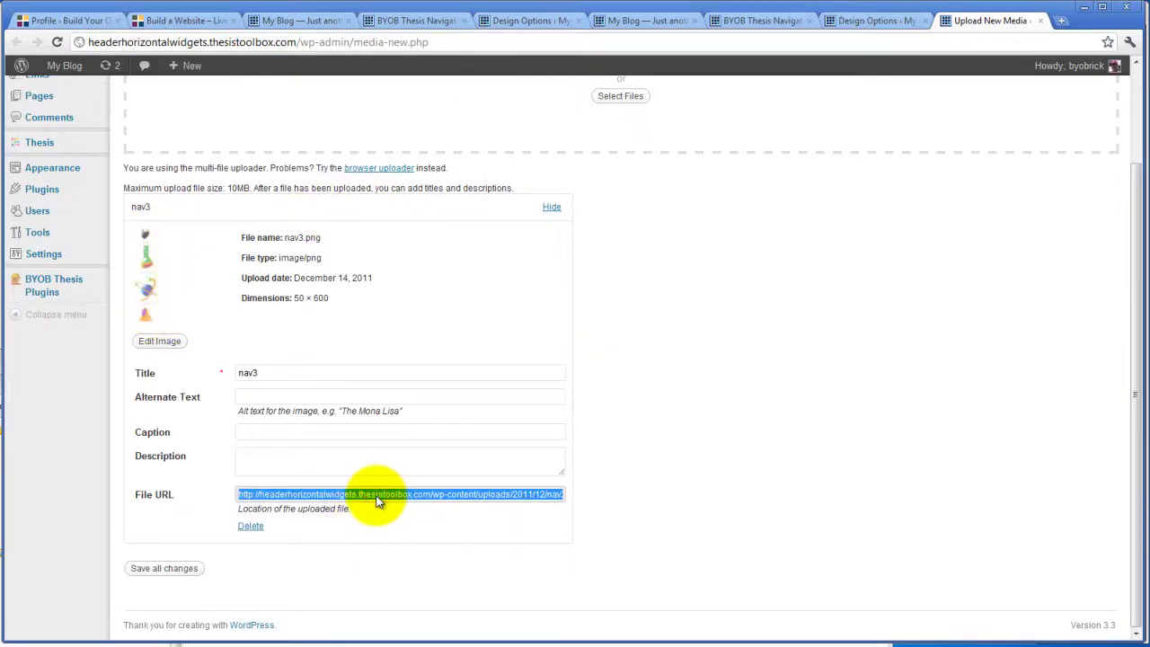
pyautogui.click(661, 427)
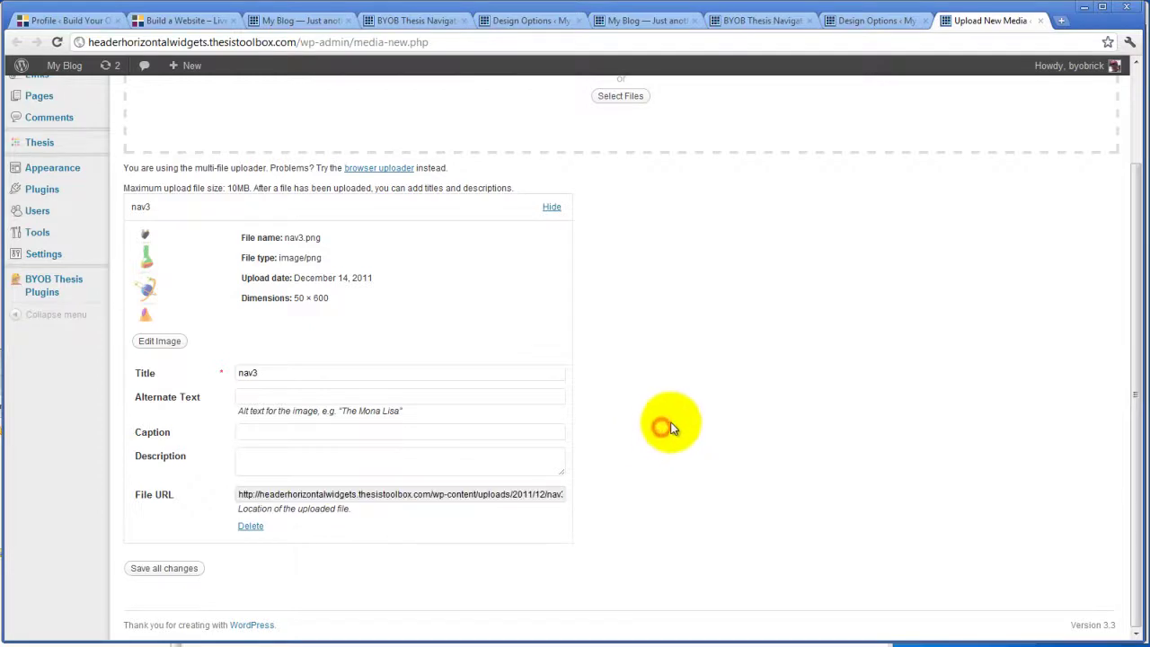
pyautogui.scroll(3, 700, 359)
pyautogui.click(745, 24)
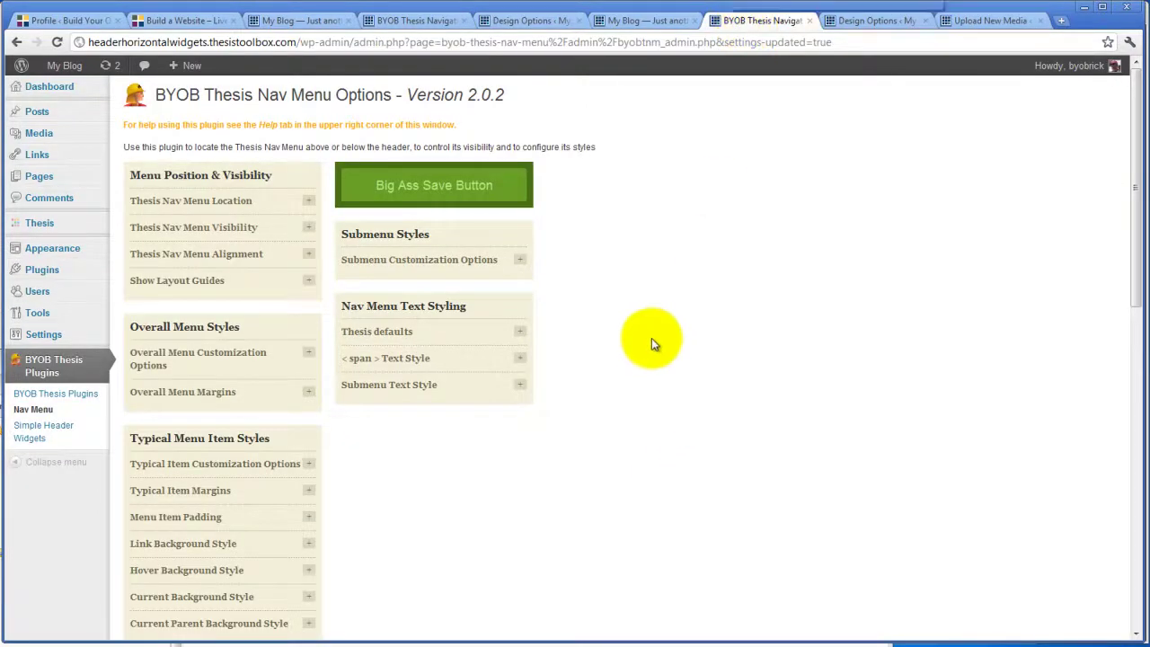
# Step: Paste the nav3.png URL into Tab 2's link background image and set it to No Repeat
pyautogui.scroll(-4, 651, 339)
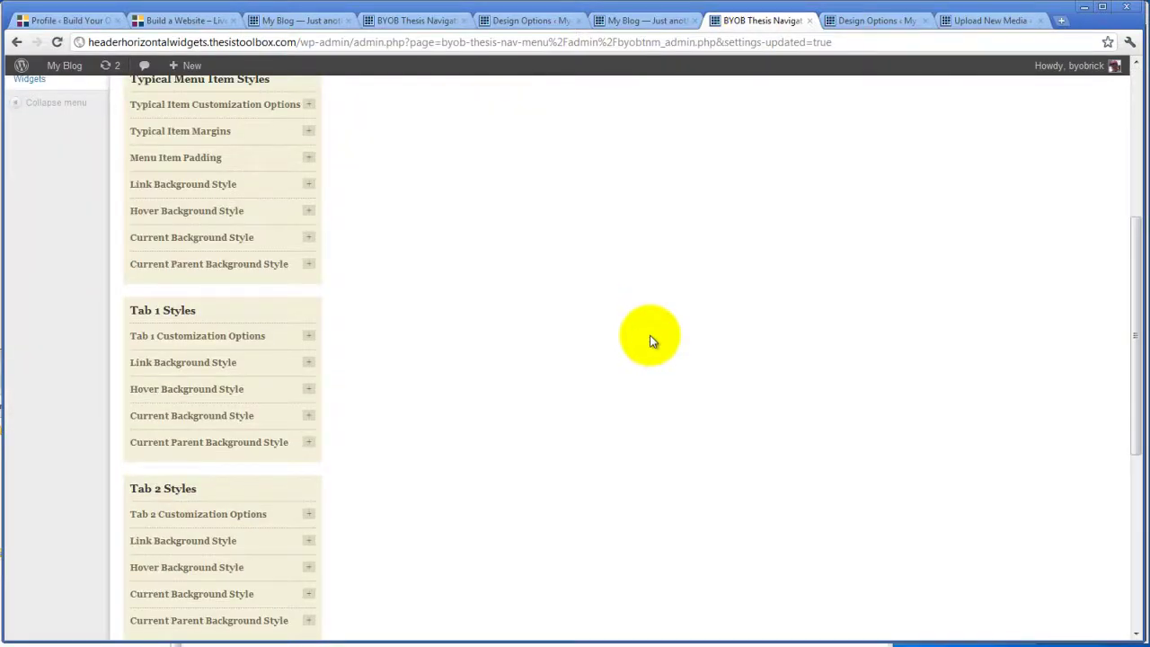
pyautogui.click(308, 183)
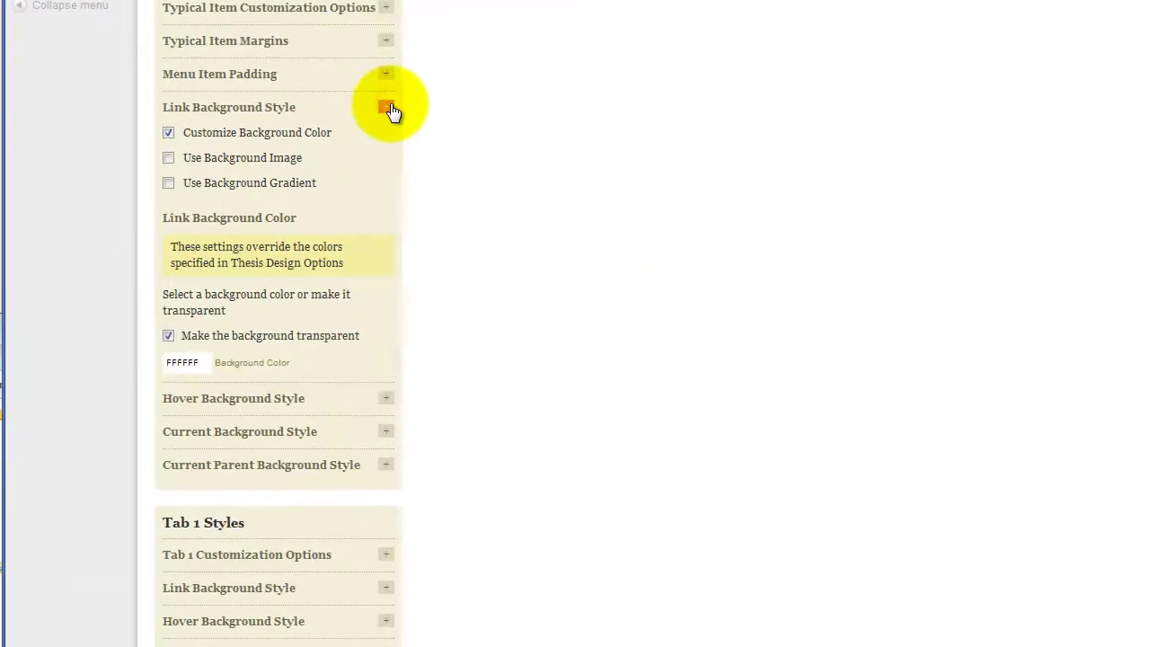
pyautogui.click(388, 108)
pyautogui.scroll(-4, 416, 189)
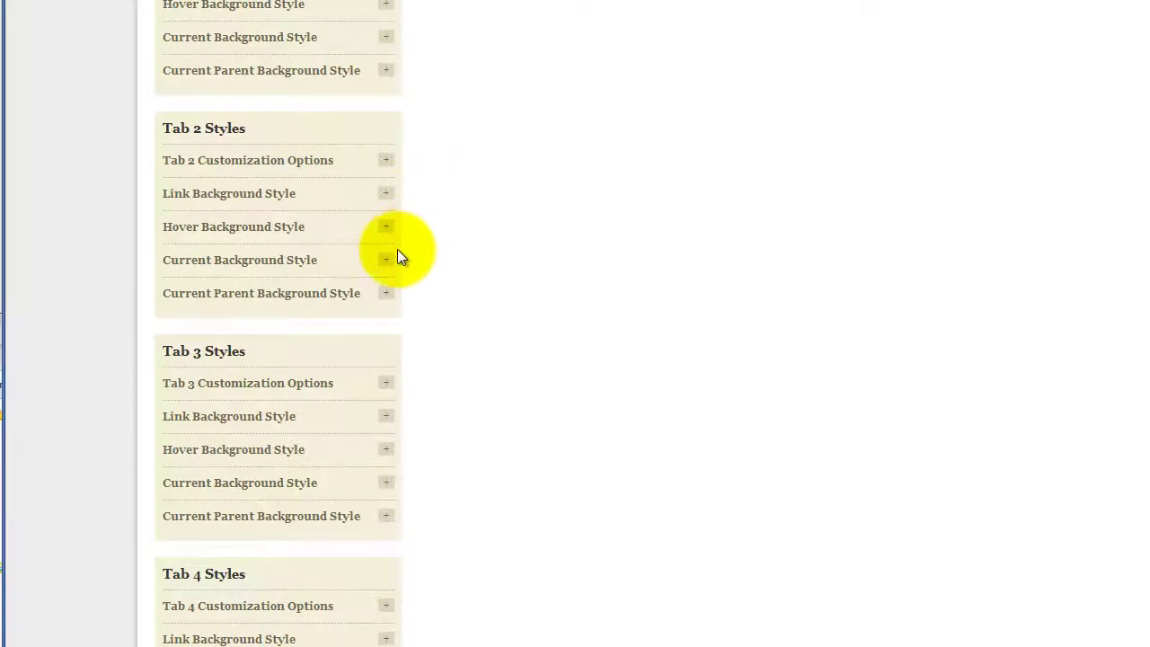
pyautogui.click(385, 194)
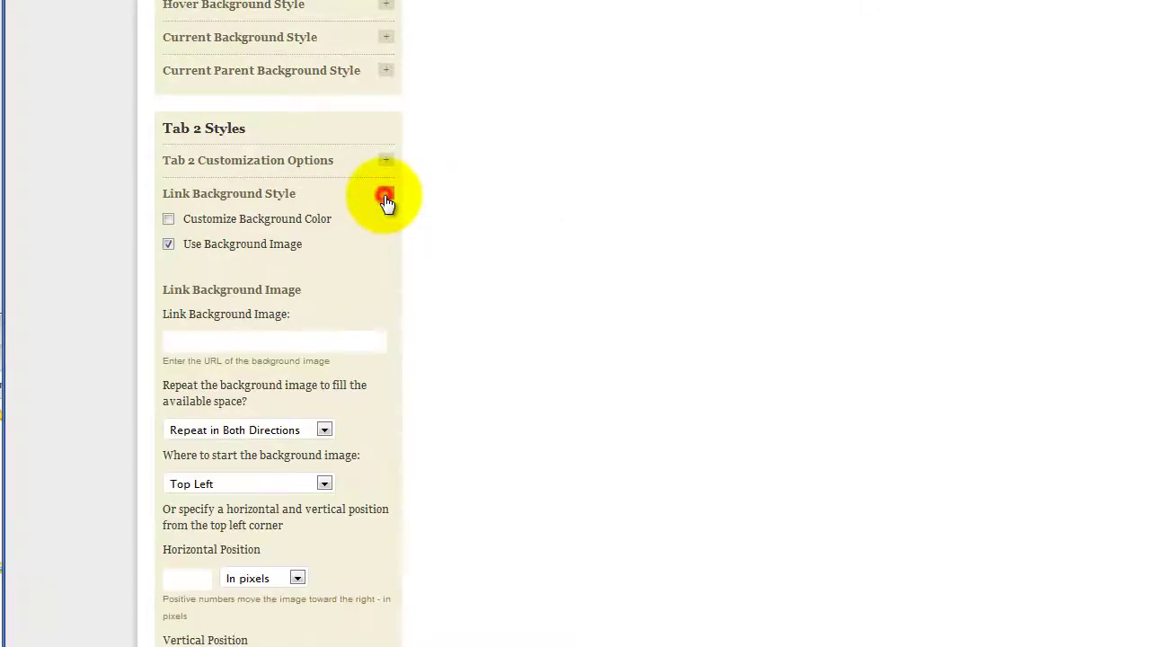
pyautogui.click(200, 338)
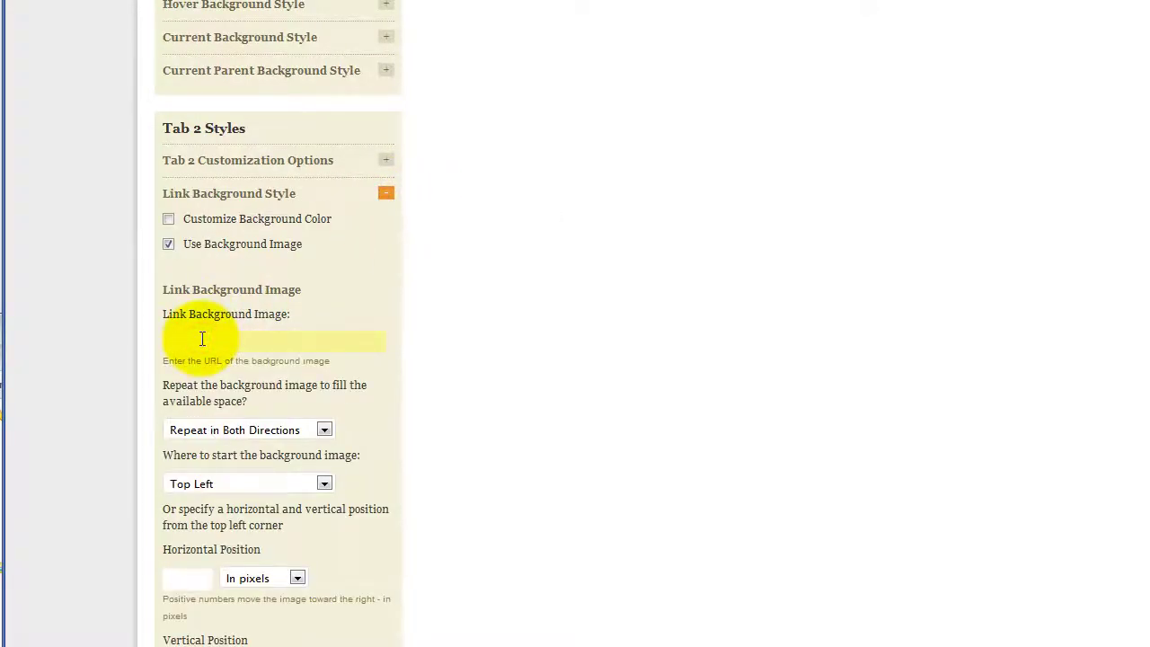
pyautogui.hotkey('ctrl', 'v')
pyautogui.scroll(-4, 290, 290)
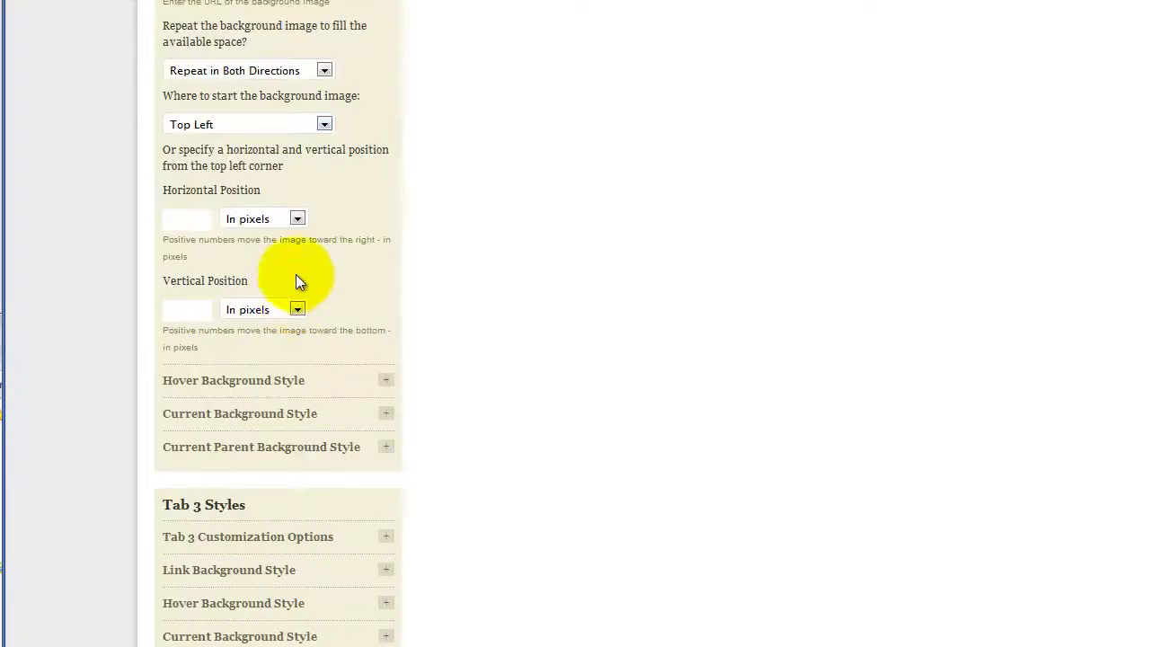
pyautogui.click(325, 70)
pyautogui.click(272, 103)
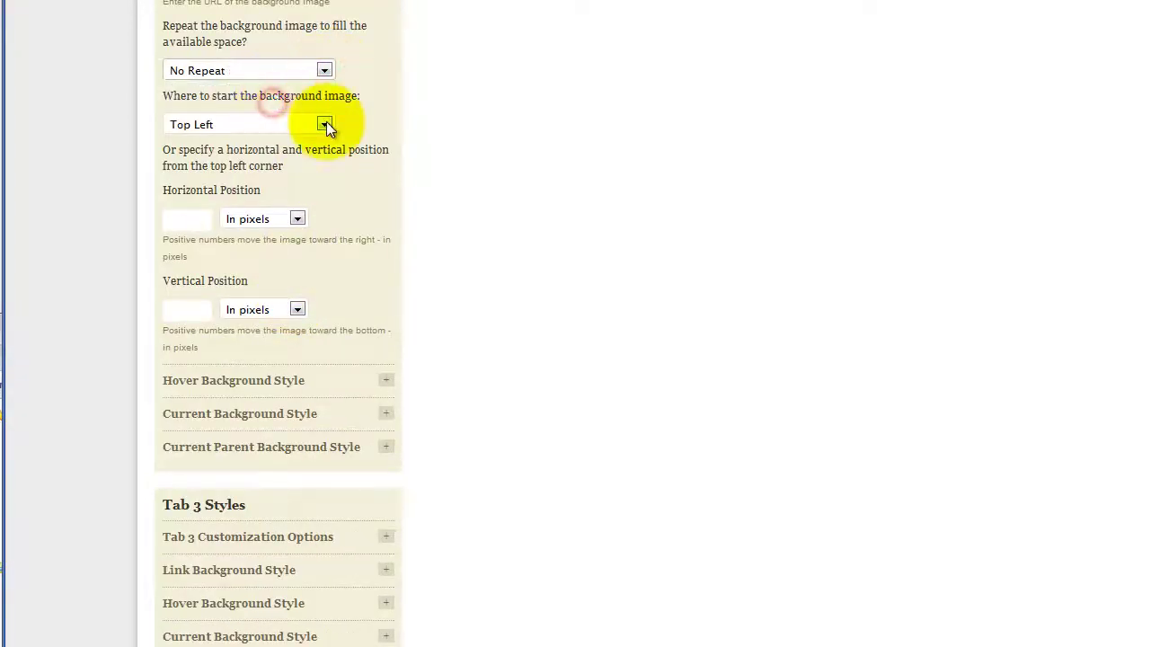
# Step: Set Tab 2's hover background image to No Repeat
pyautogui.click(386, 381)
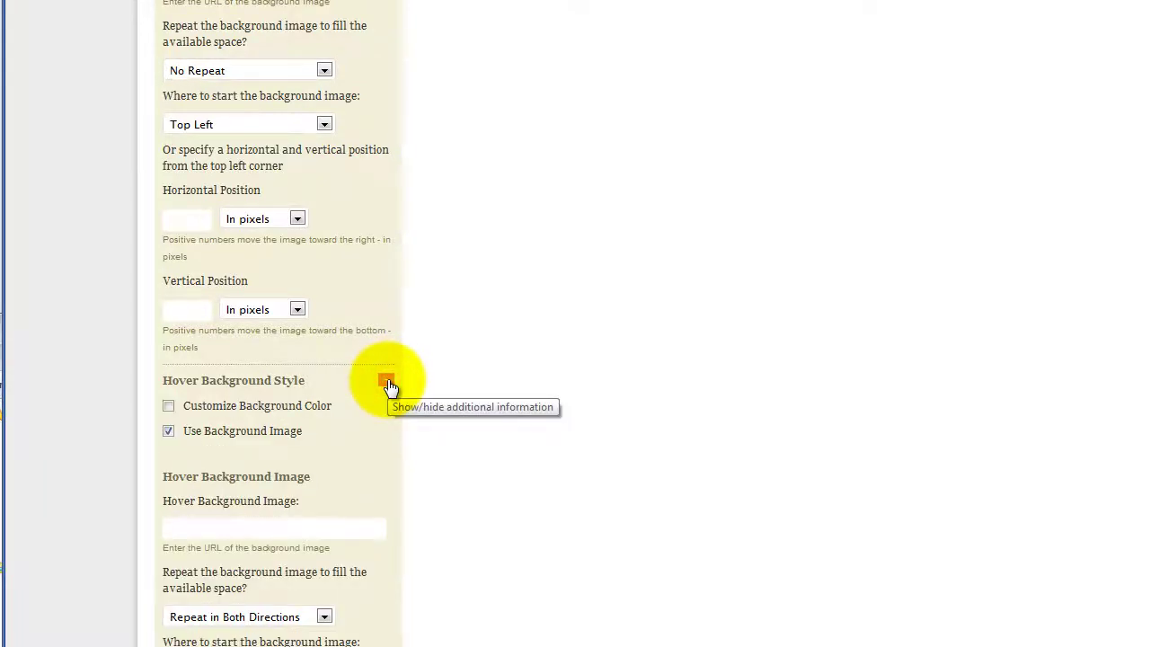
pyautogui.scroll(-4, 388, 386)
pyautogui.click(183, 171)
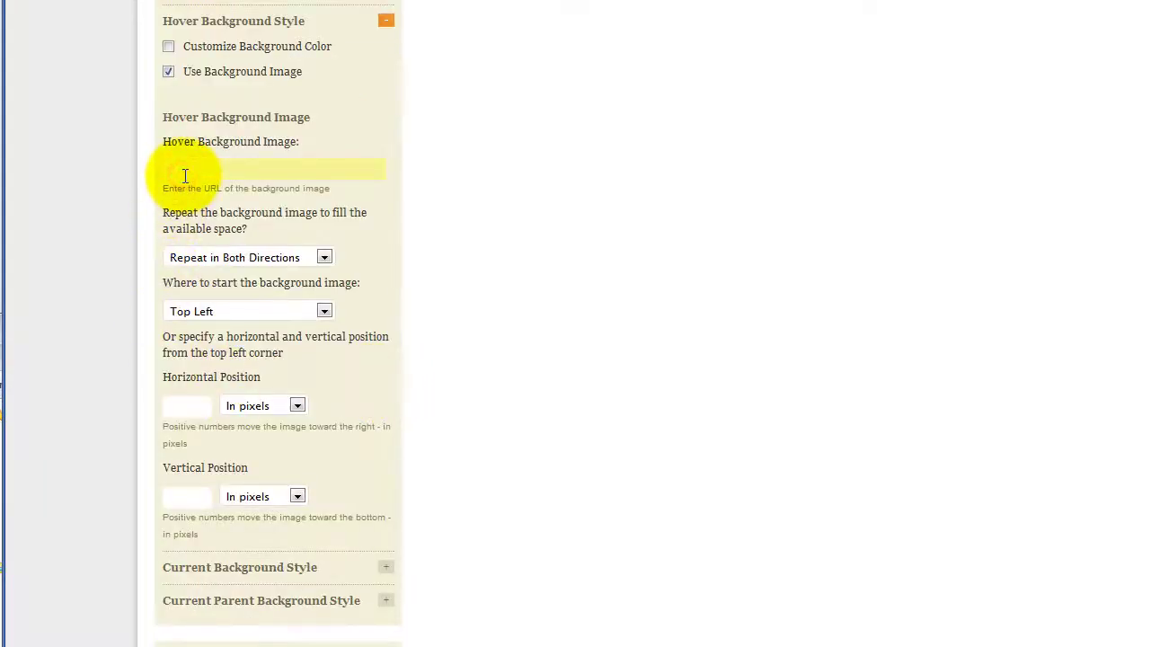
pyautogui.click(323, 257)
pyautogui.click(263, 285)
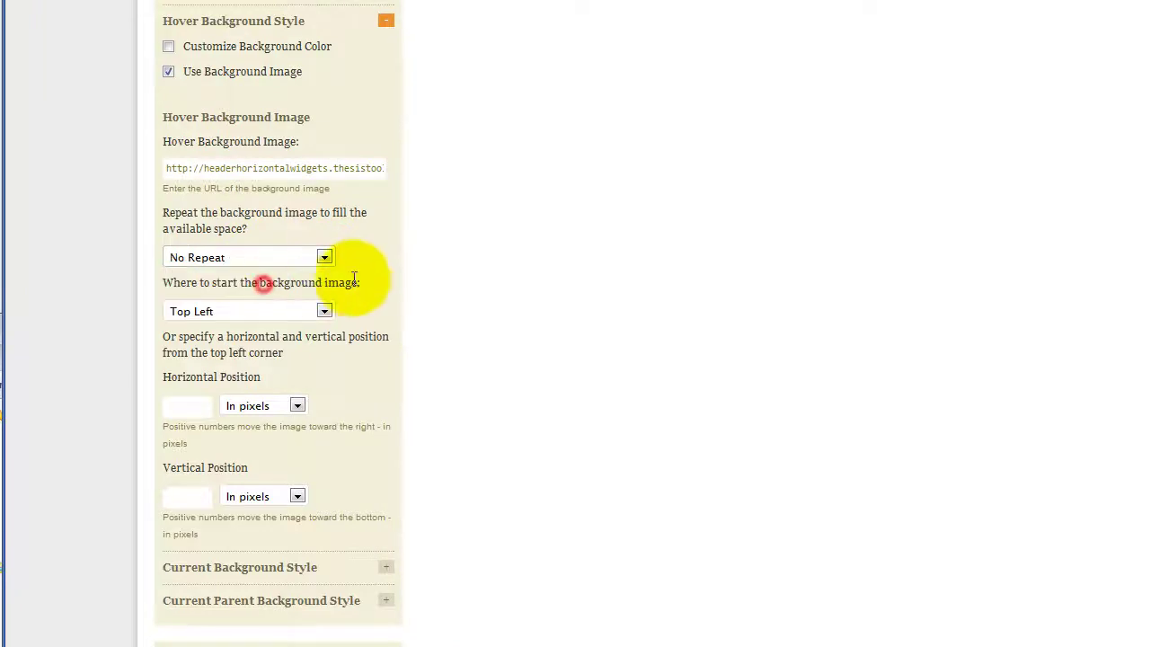
# Step: Give Tab 2's current background the nav3.png sprite URL with No Repeat
pyautogui.scroll(-1, 363, 265)
pyautogui.scroll(-2, 363, 261)
pyautogui.click(386, 298)
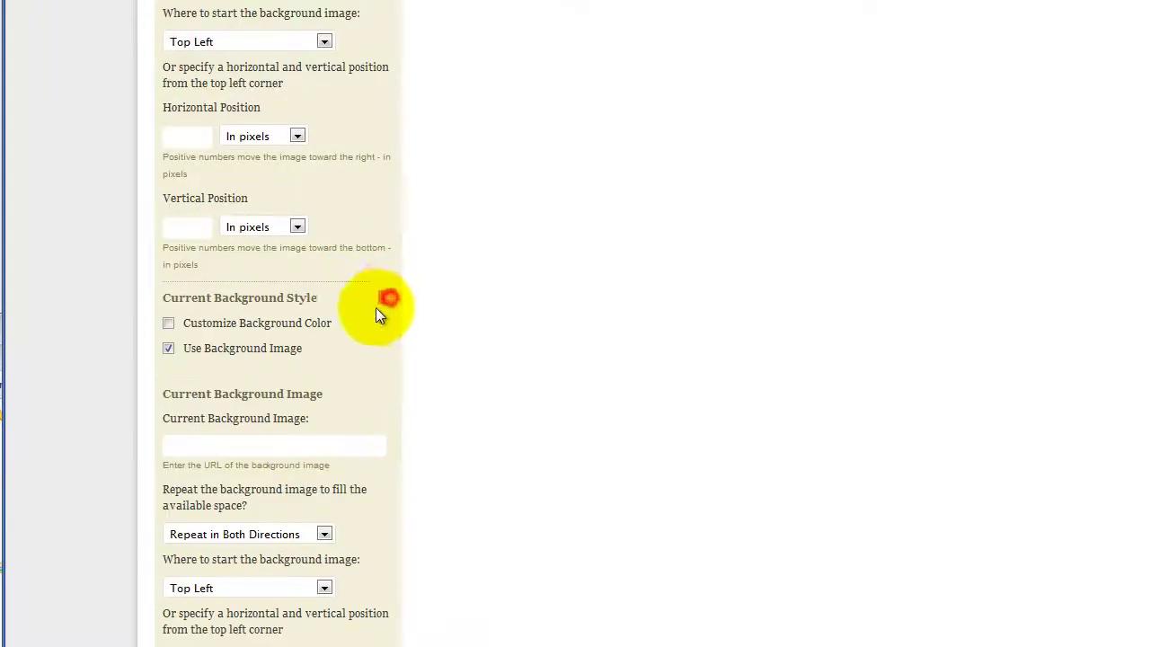
pyautogui.click(249, 446)
pyautogui.hotkey('ctrl', 'v')
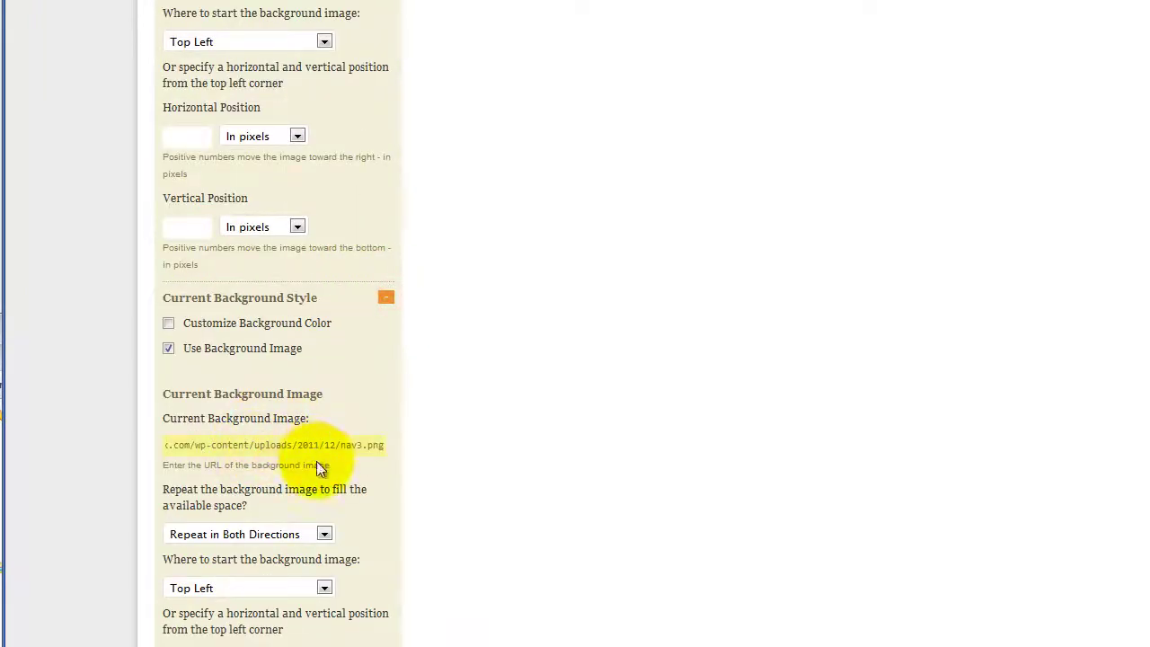
pyautogui.click(314, 534)
pyautogui.click(196, 566)
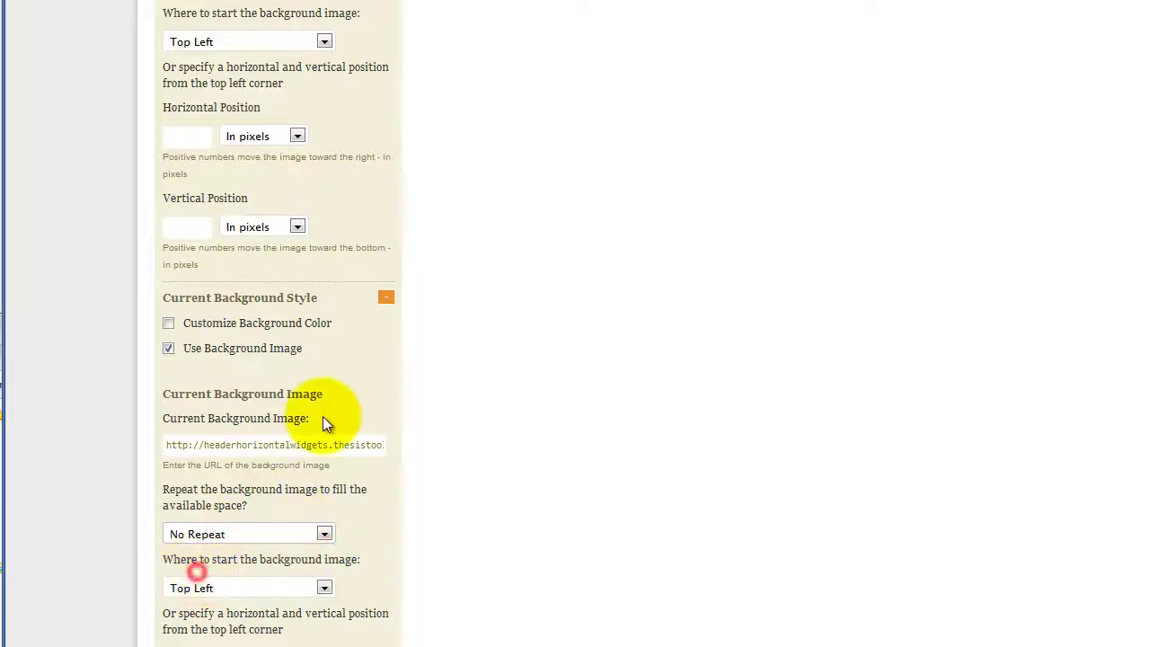
# Step: Edit Tab 2's current-parent background image and set it to No Repeat
pyautogui.scroll(-5, 328, 426)
pyautogui.click(385, 394)
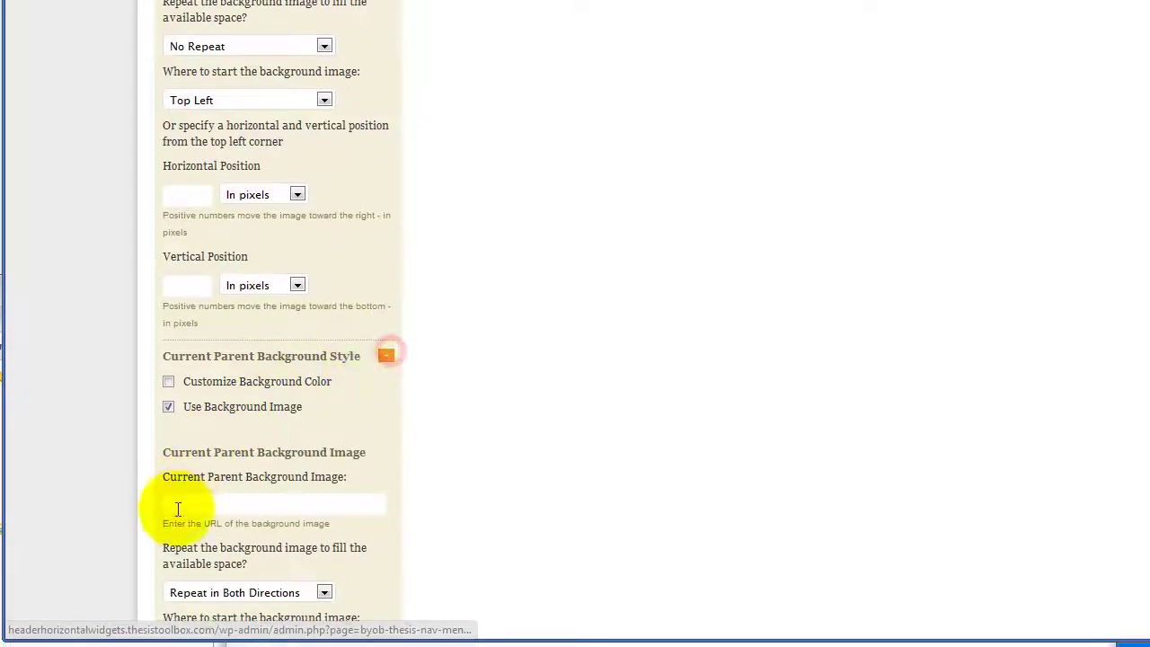
pyautogui.click(185, 503)
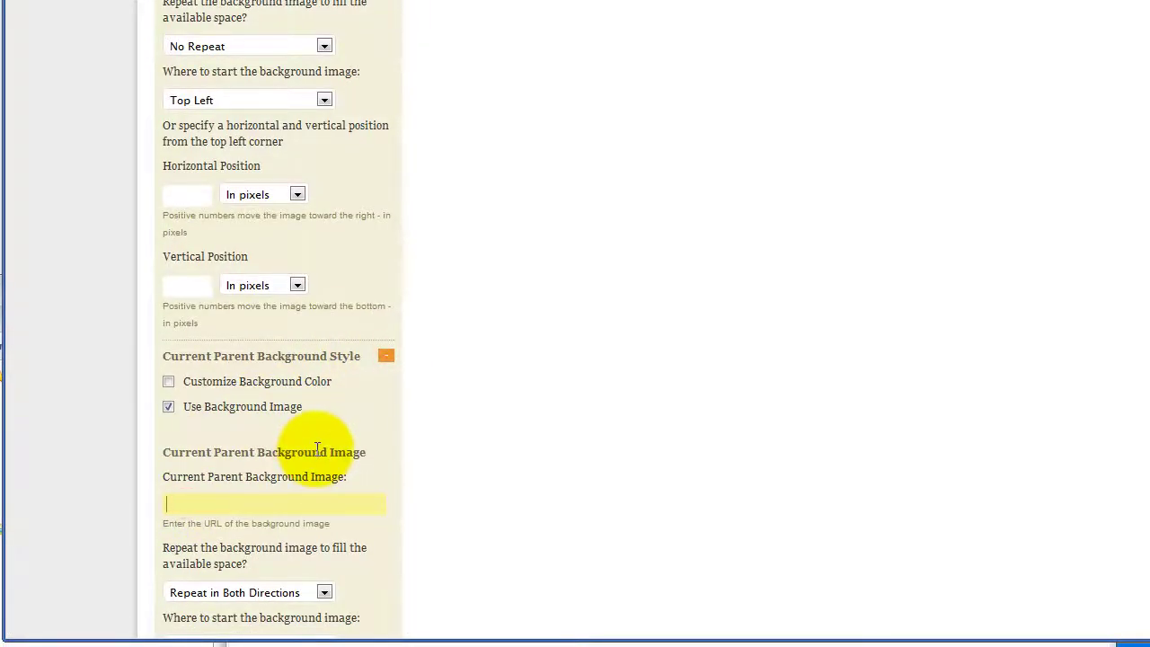
pyautogui.scroll(-4, 320, 428)
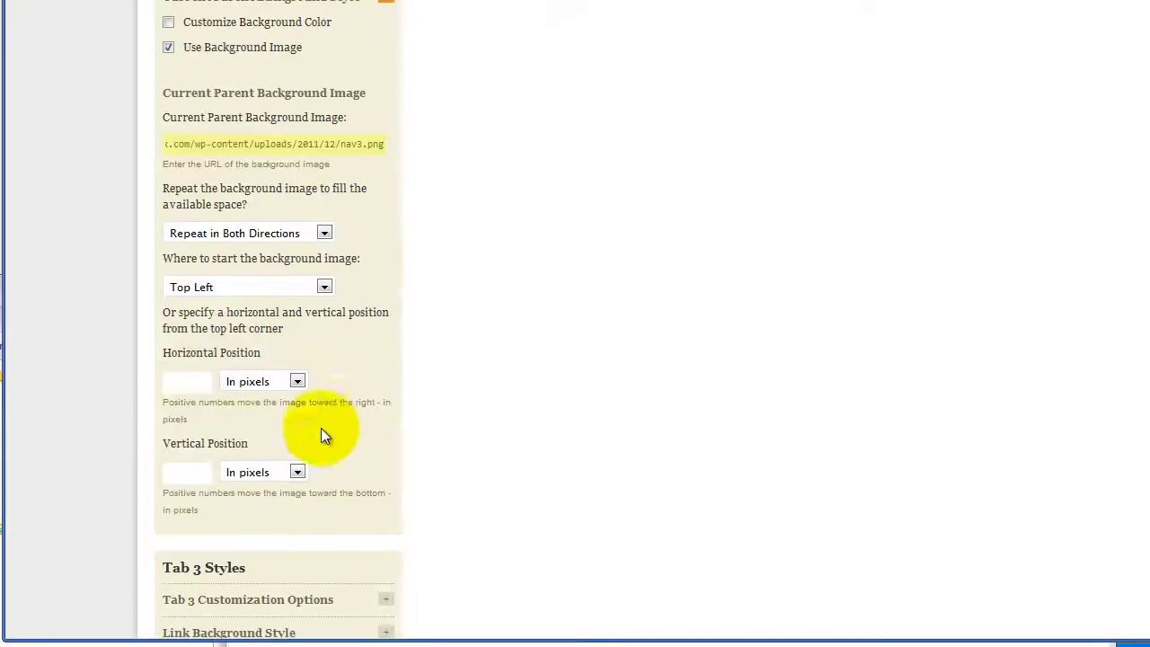
pyautogui.click(323, 233)
pyautogui.click(220, 266)
# Step: Give Tab 3's link background the nav3.png sprite URL with No Repeat
pyautogui.scroll(-5, 362, 315)
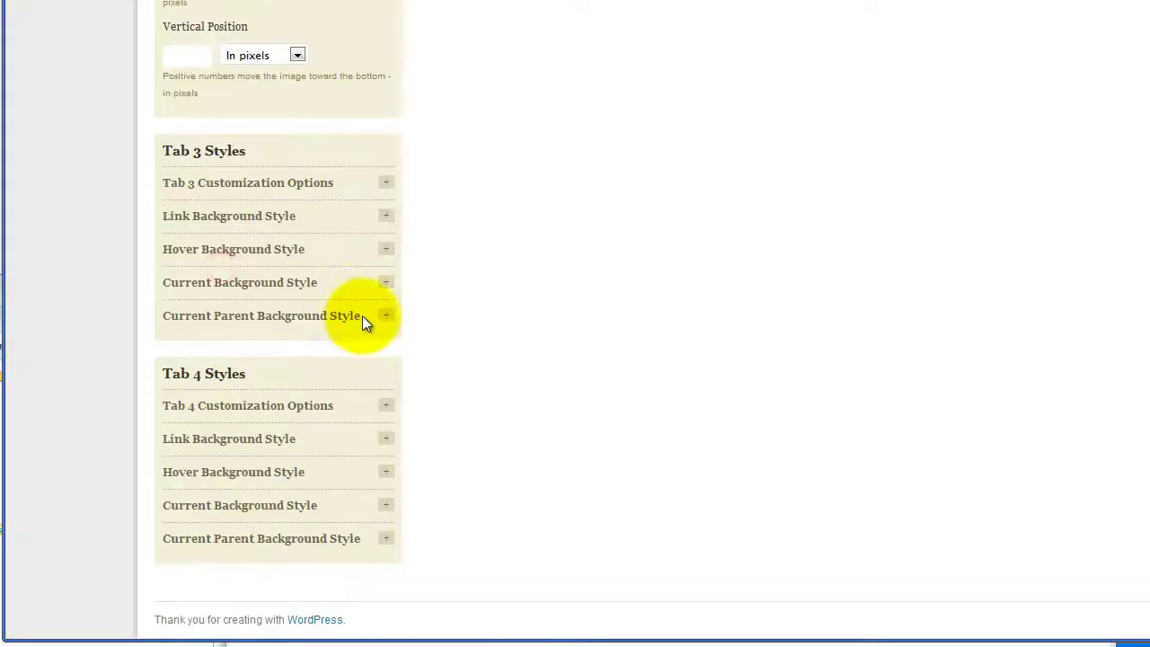
pyautogui.click(386, 183)
pyautogui.click(386, 184)
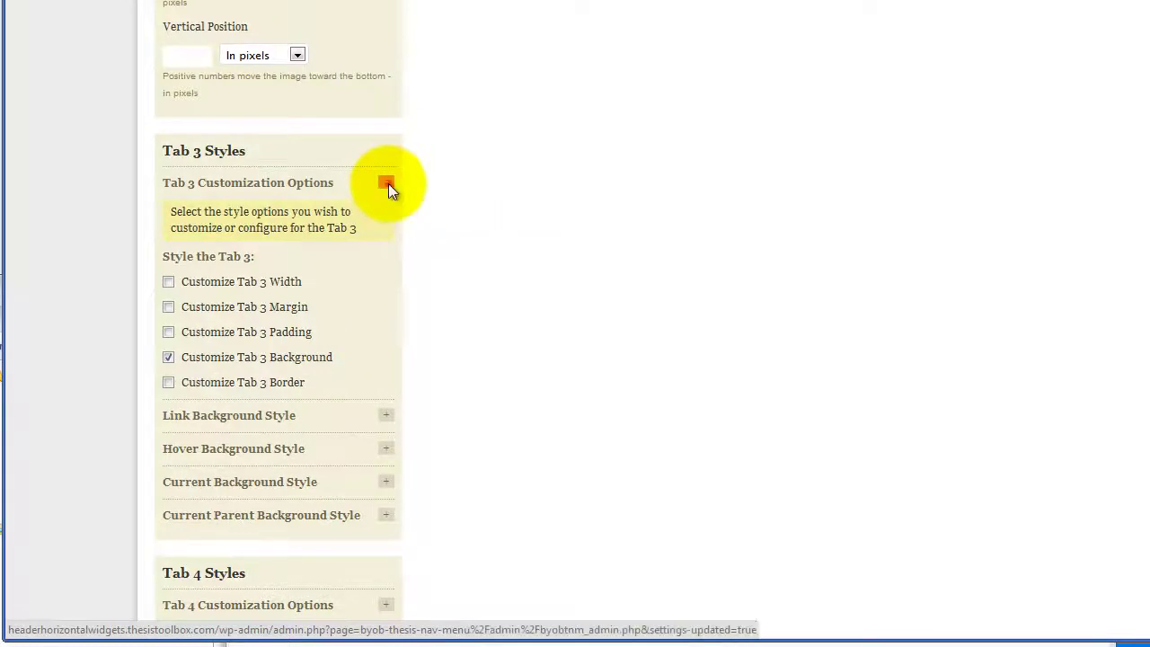
pyautogui.click(385, 216)
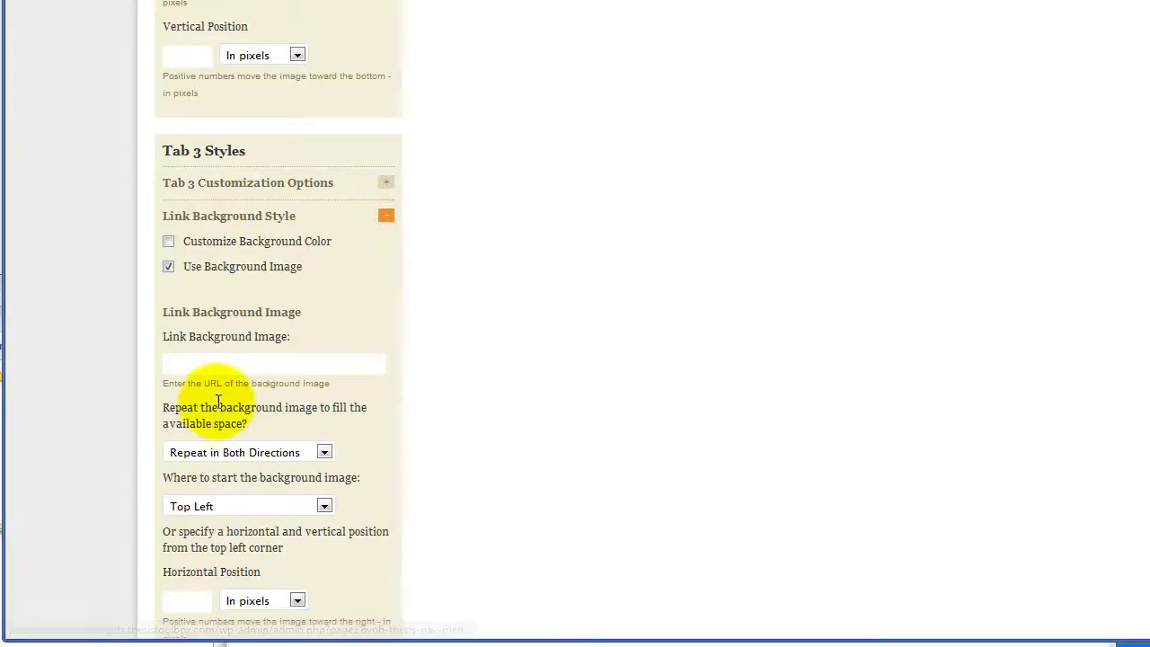
pyautogui.click(214, 362)
pyautogui.hotkey('ctrl', 'v')
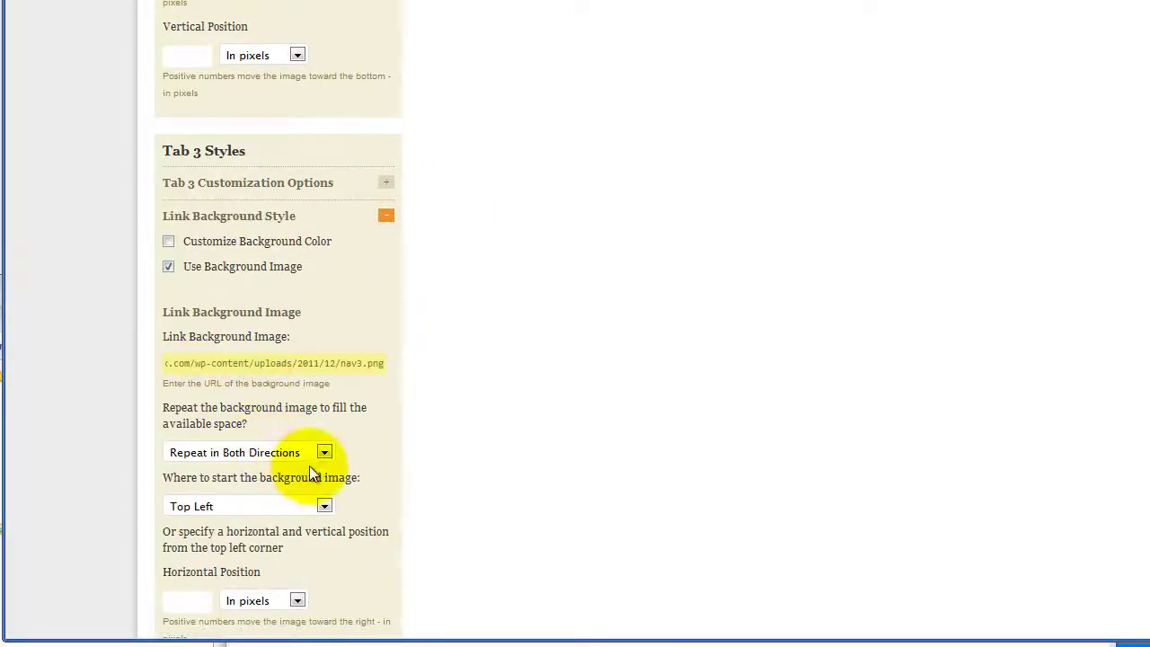
pyautogui.click(320, 452)
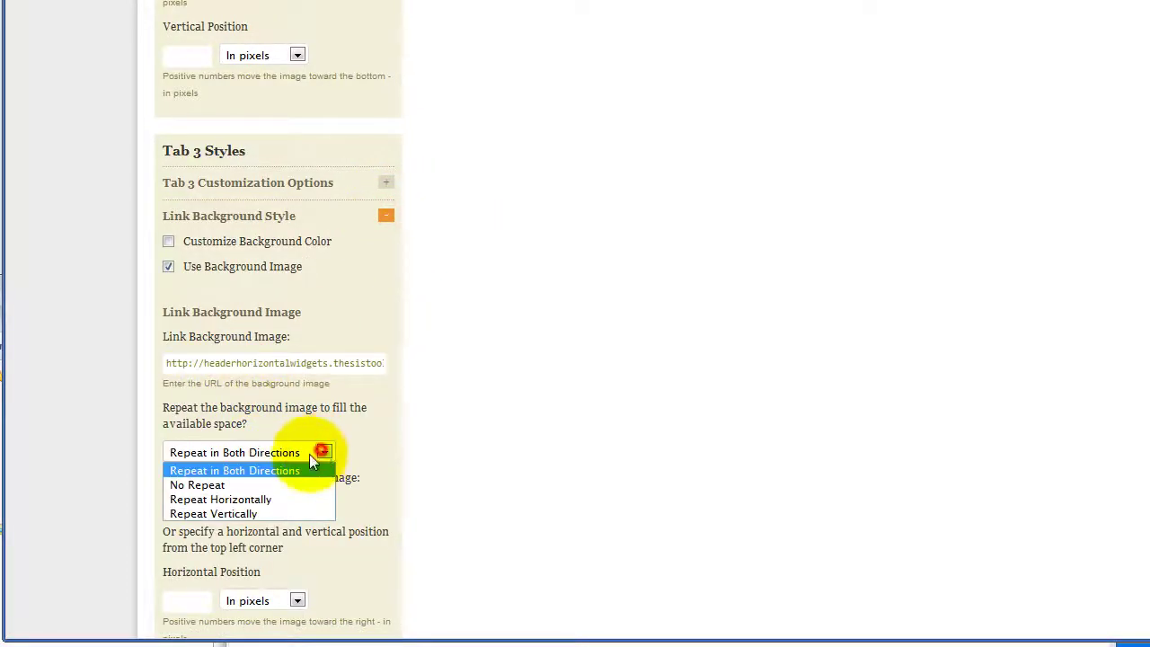
pyautogui.click(243, 484)
pyautogui.scroll(-5, 326, 437)
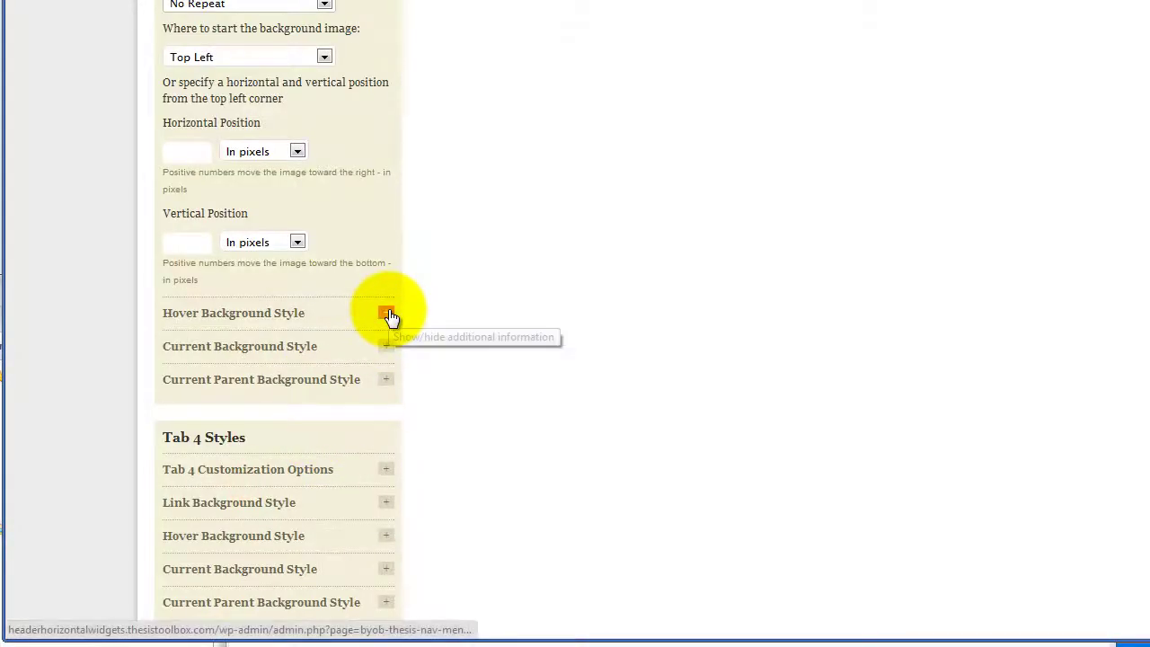
# Step: Give Tab 3's hover background the nav3.png sprite URL with No Repeat
pyautogui.click(387, 313)
pyautogui.click(233, 459)
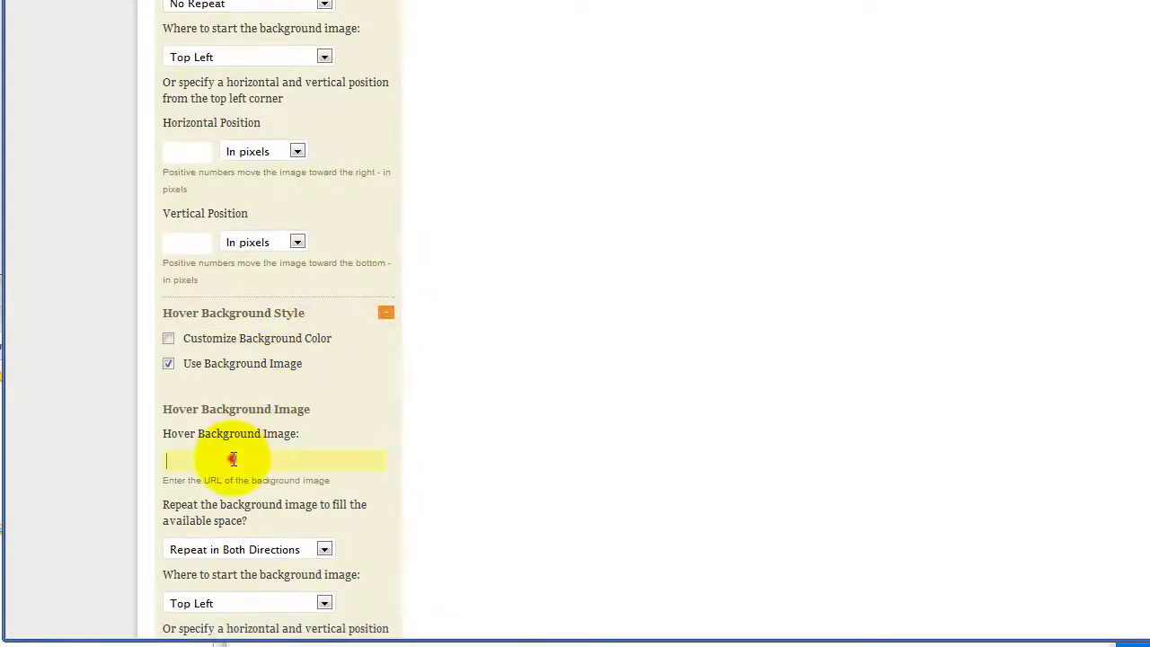
pyautogui.hotkey('ctrl', 'v')
pyautogui.scroll(-4, 329, 513)
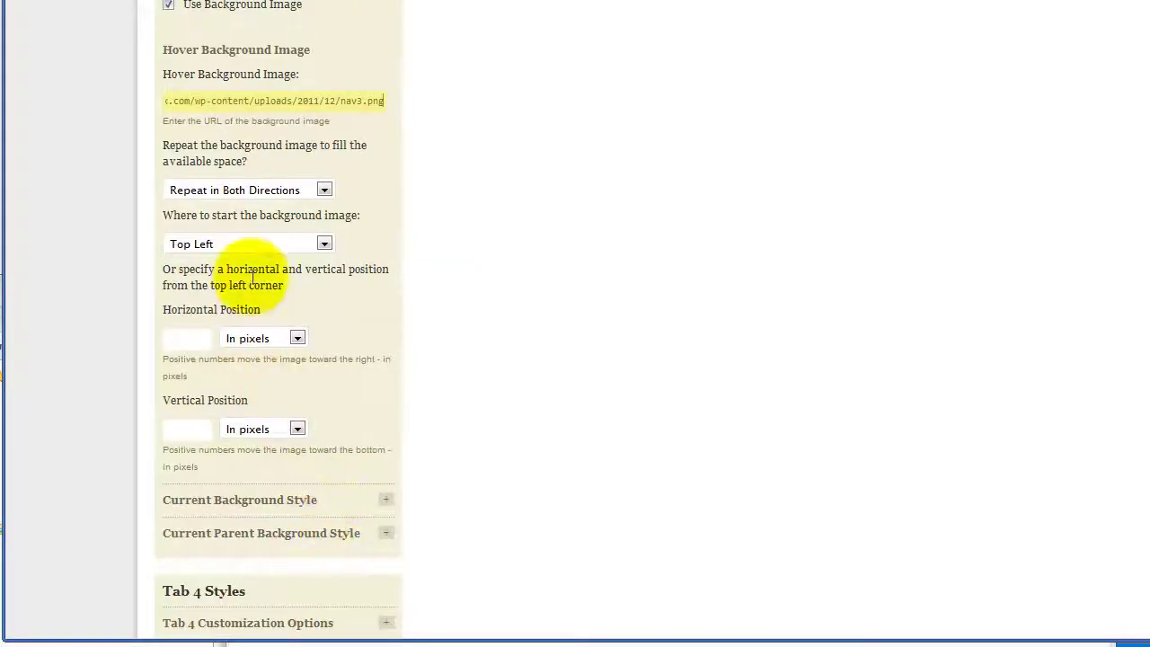
pyautogui.click(323, 189)
pyautogui.click(270, 225)
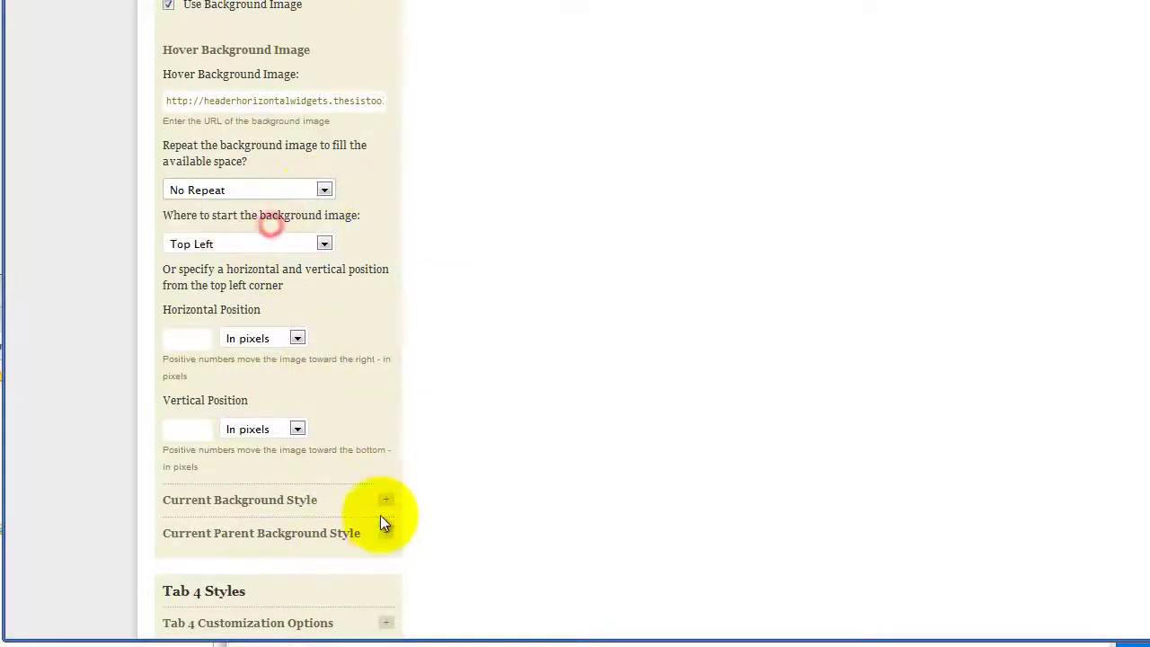
# Step: Give Tab 3's current background the nav3.png sprite URL with No Repeat
pyautogui.click(384, 499)
pyautogui.scroll(-6, 372, 413)
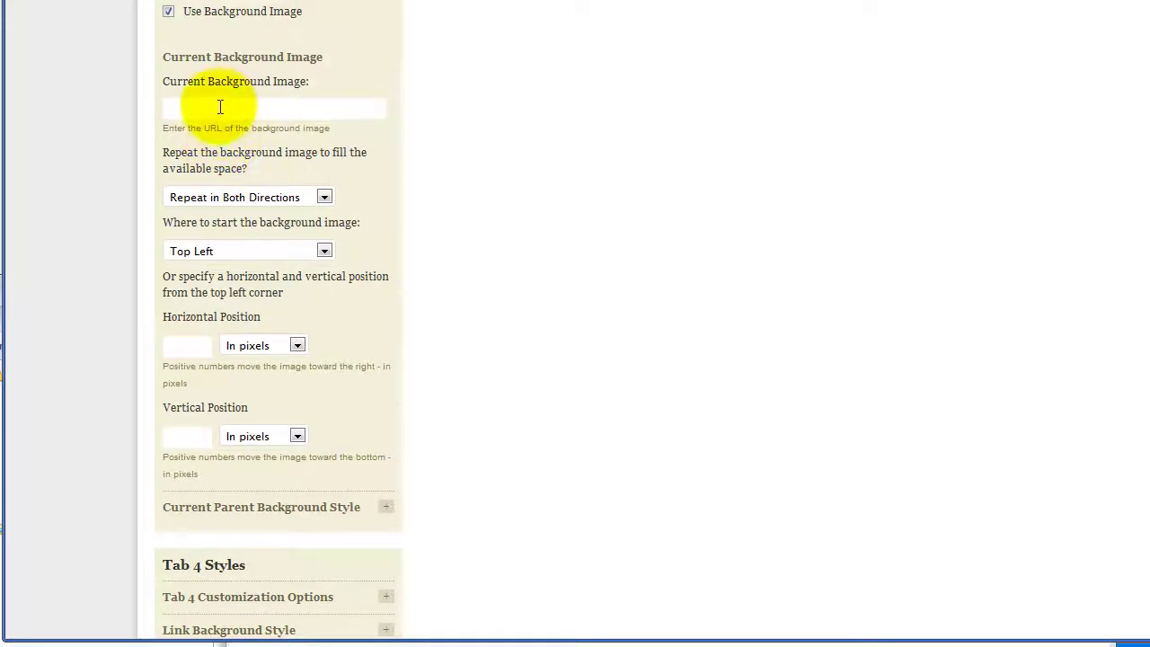
pyautogui.click(220, 107)
pyautogui.hotkey('ctrl', 'v')
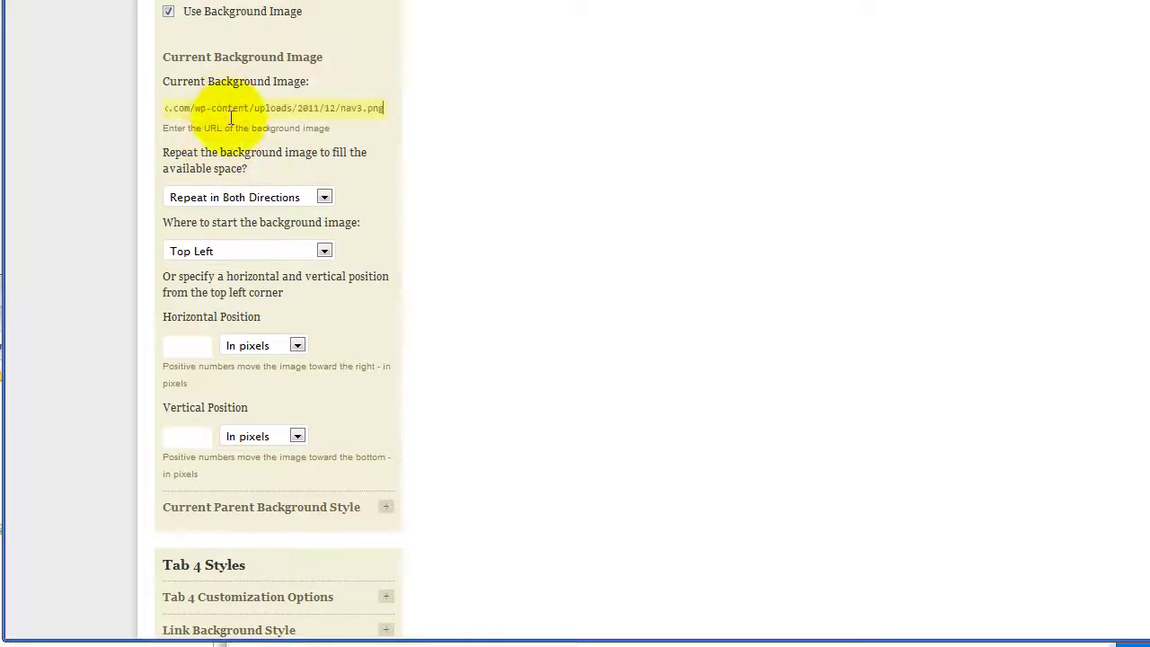
pyautogui.click(322, 197)
pyautogui.click(226, 229)
pyautogui.scroll(-2, 360, 297)
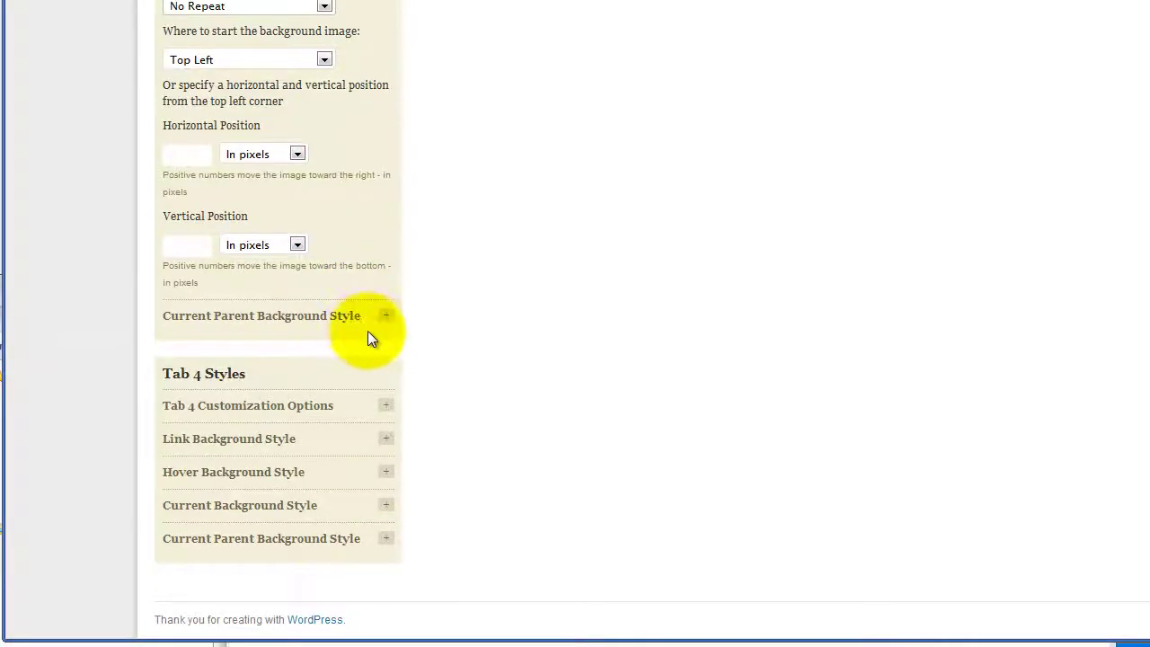
# Step: Give Tab 3's current-parent background the nav3.png URL, repeating horizontally
pyautogui.click(386, 317)
pyautogui.scroll(-2, 190, 454)
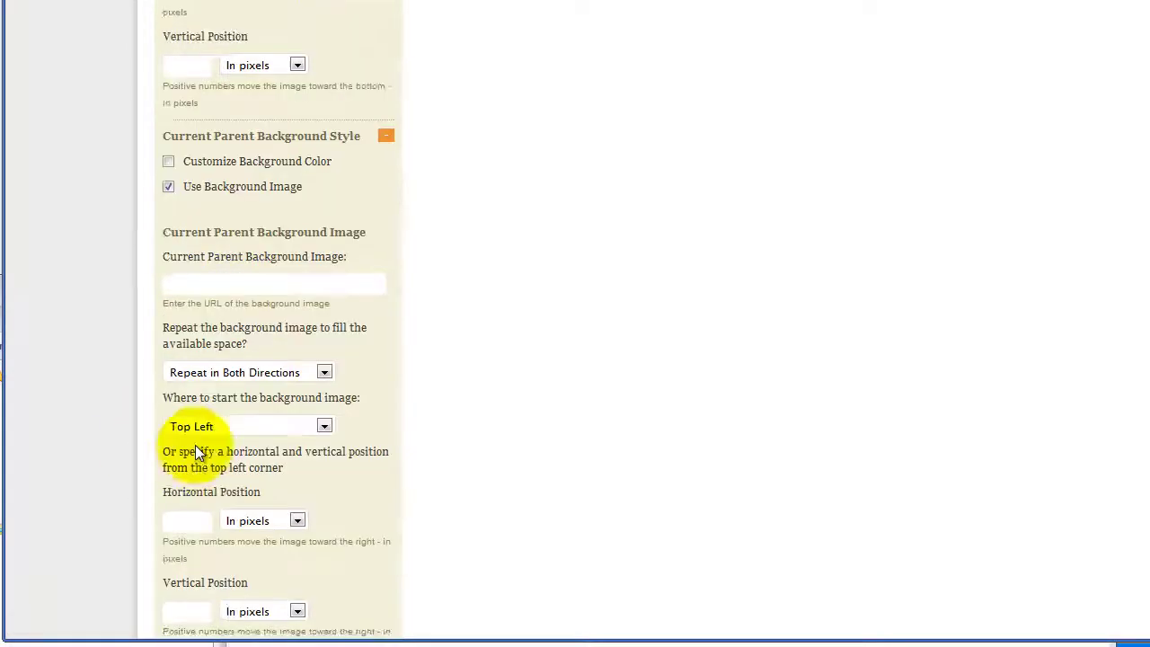
pyautogui.scroll(-1, 194, 444)
pyautogui.click(199, 191)
pyautogui.hotkey('ctrl', 'v')
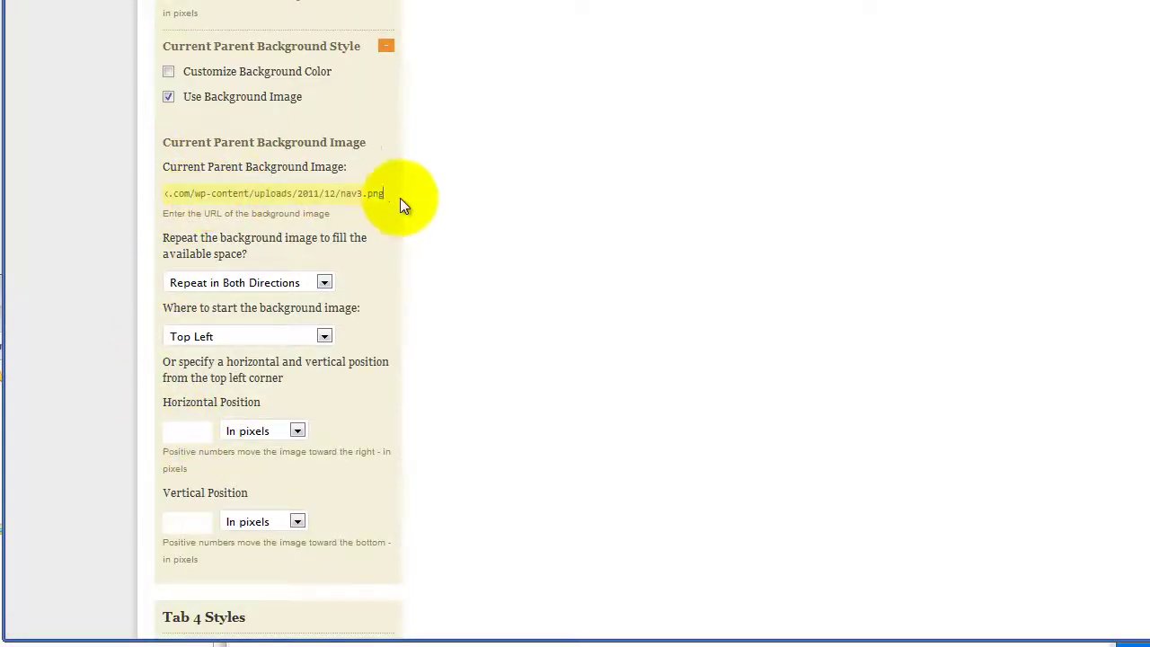
pyautogui.click(325, 283)
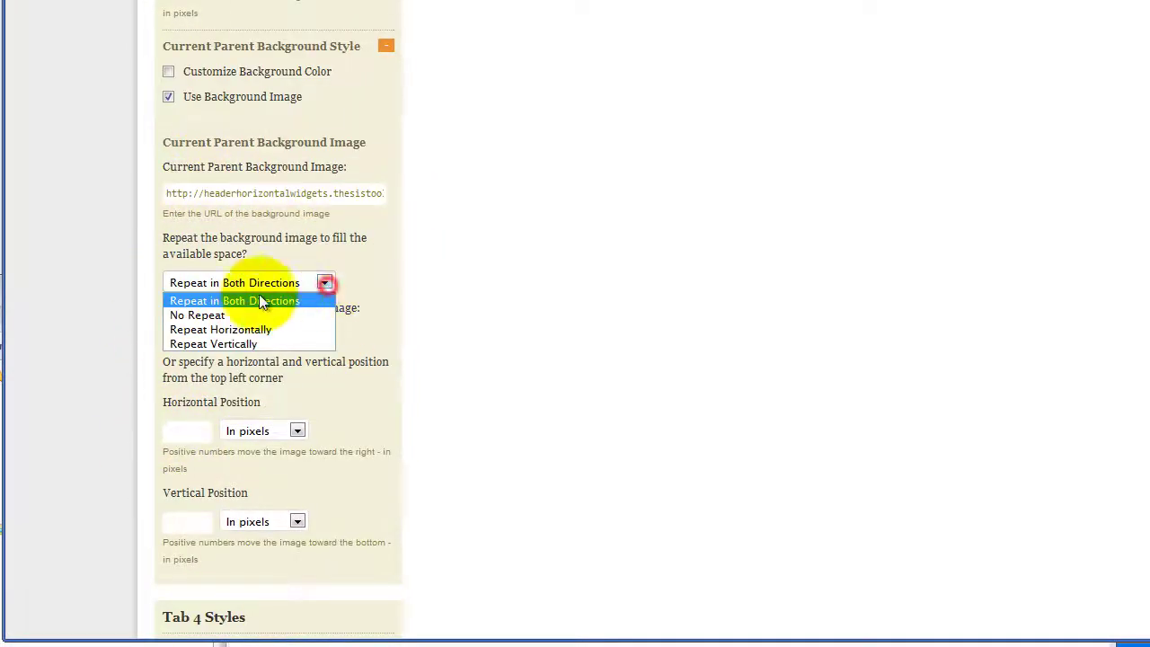
pyautogui.click(250, 329)
pyautogui.scroll(-3, 392, 290)
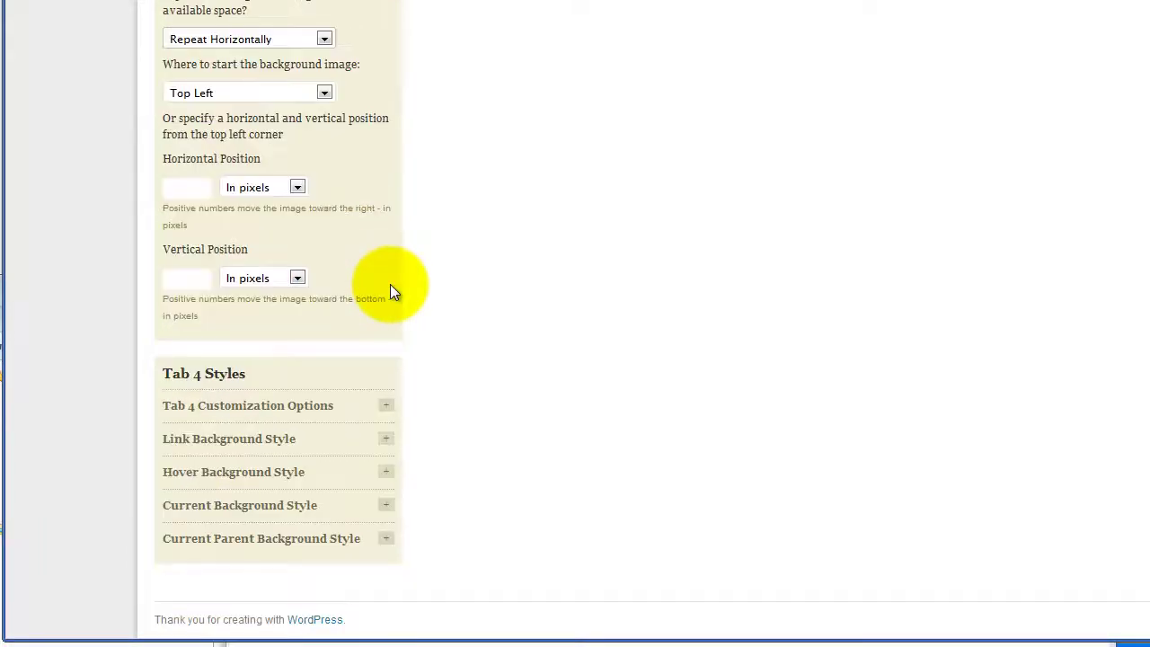
# Step: Give Tab 4's link background the nav3.png sprite URL with No Repeat
pyautogui.click(385, 438)
pyautogui.scroll(-5, 368, 422)
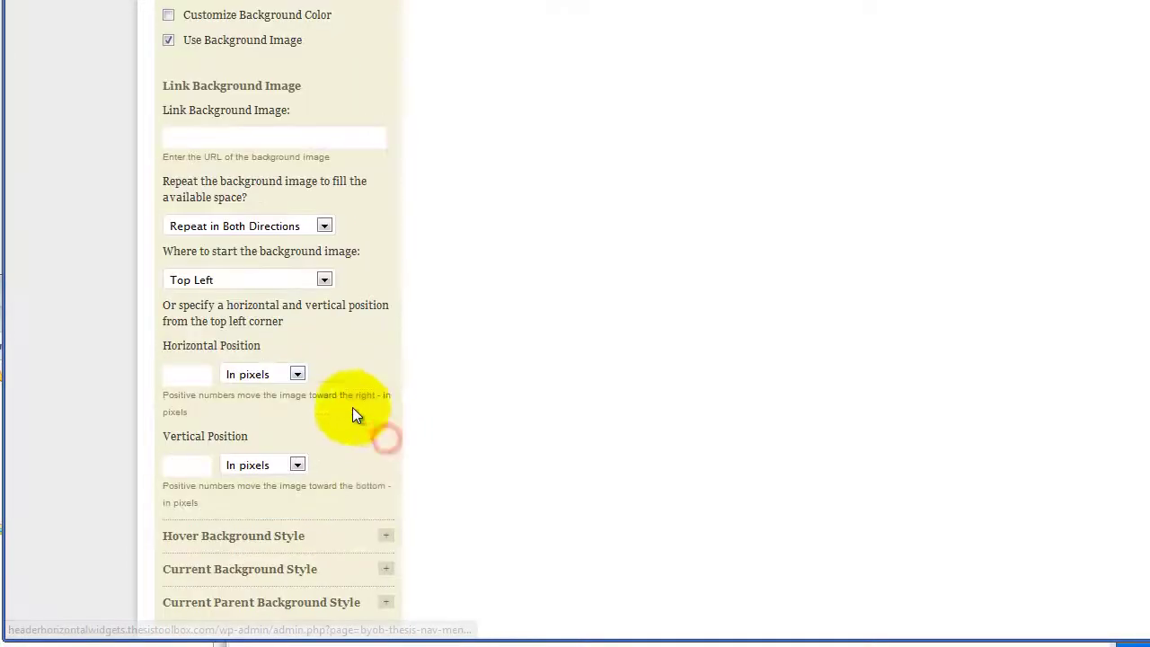
pyautogui.click(171, 136)
pyautogui.hotkey('ctrl', 'v')
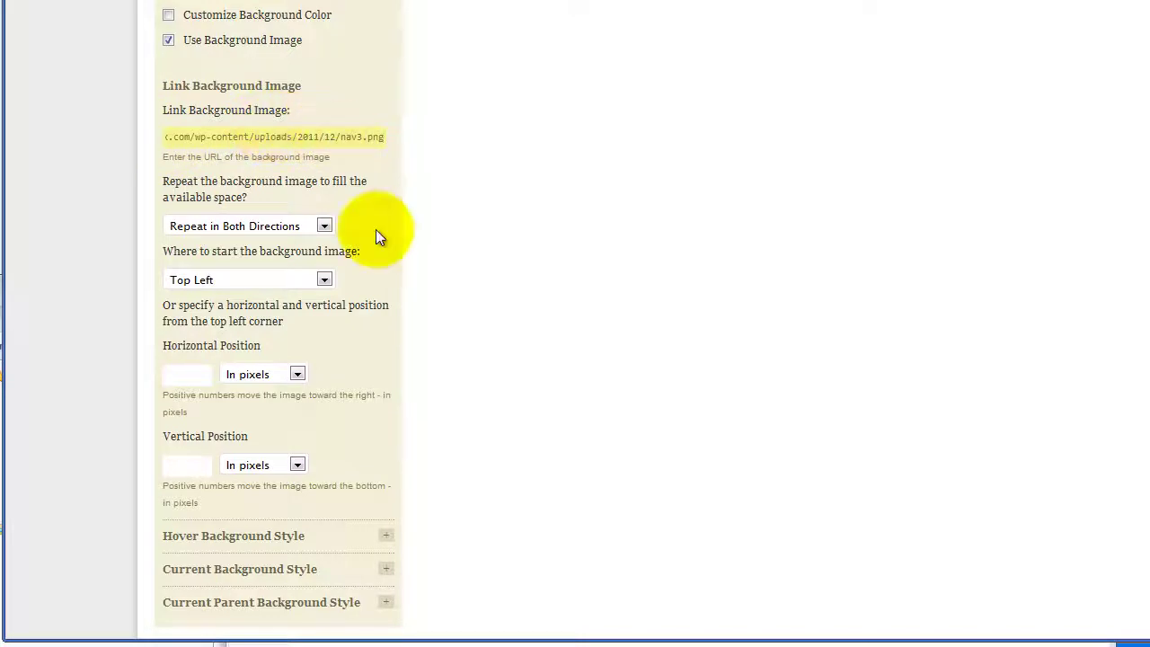
pyautogui.click(327, 226)
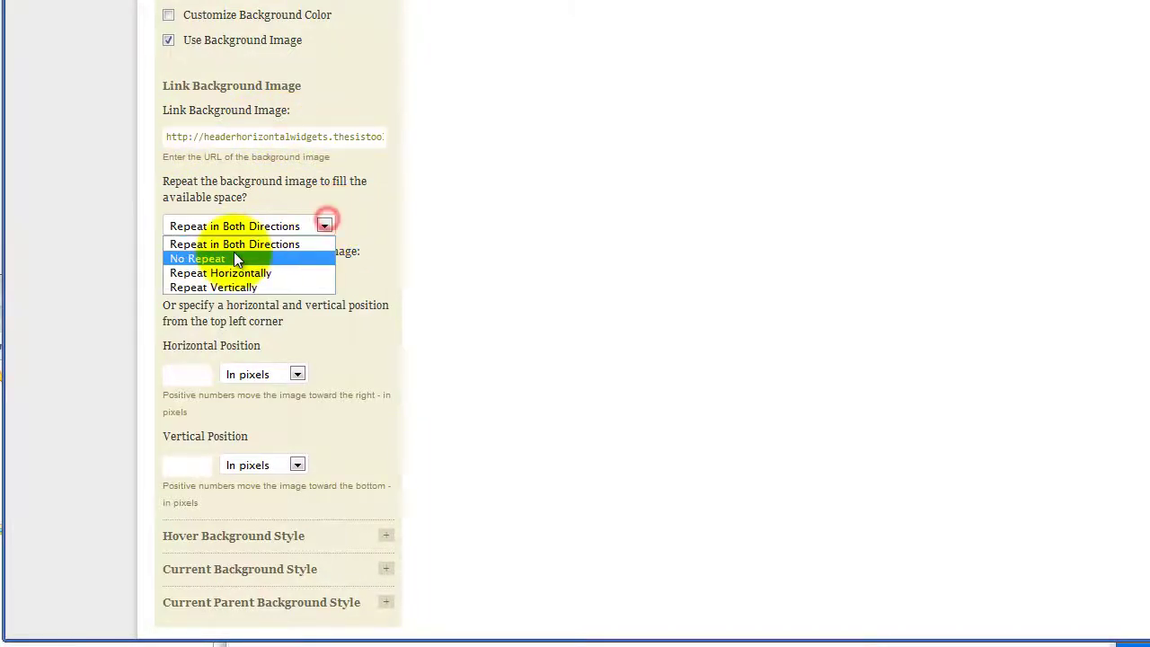
pyautogui.click(234, 255)
pyautogui.scroll(-1, 347, 327)
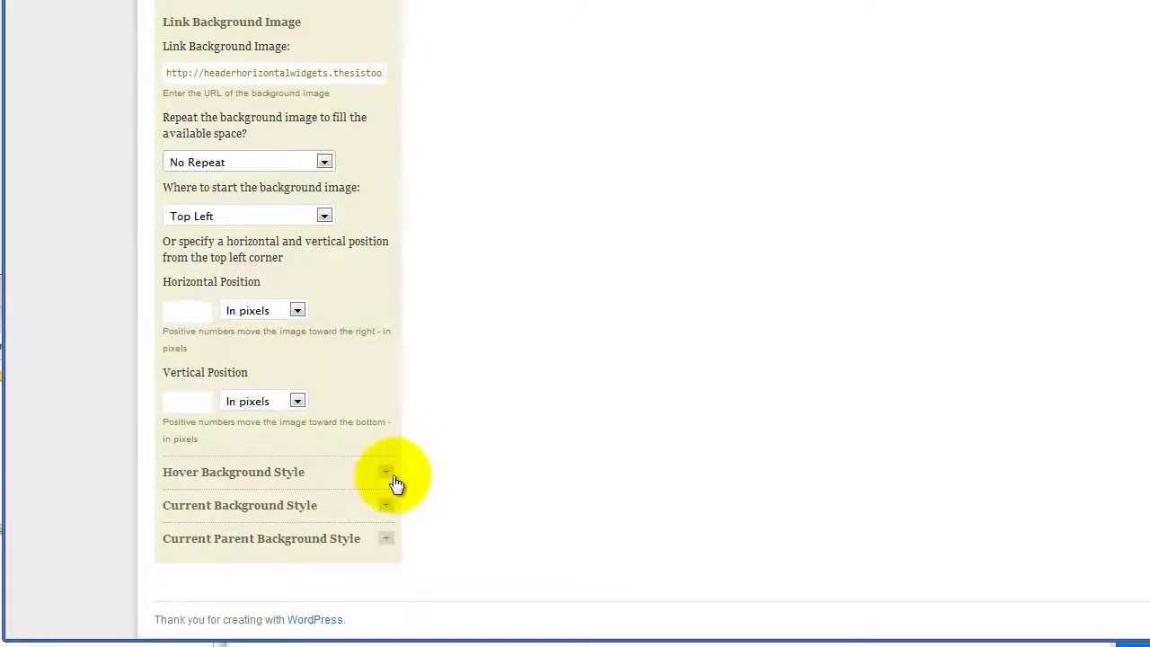
# Step: Give Tab 4's hover background the nav3.png sprite URL with No Repeat
pyautogui.click(386, 474)
pyautogui.scroll(-5, 381, 386)
pyautogui.click(201, 171)
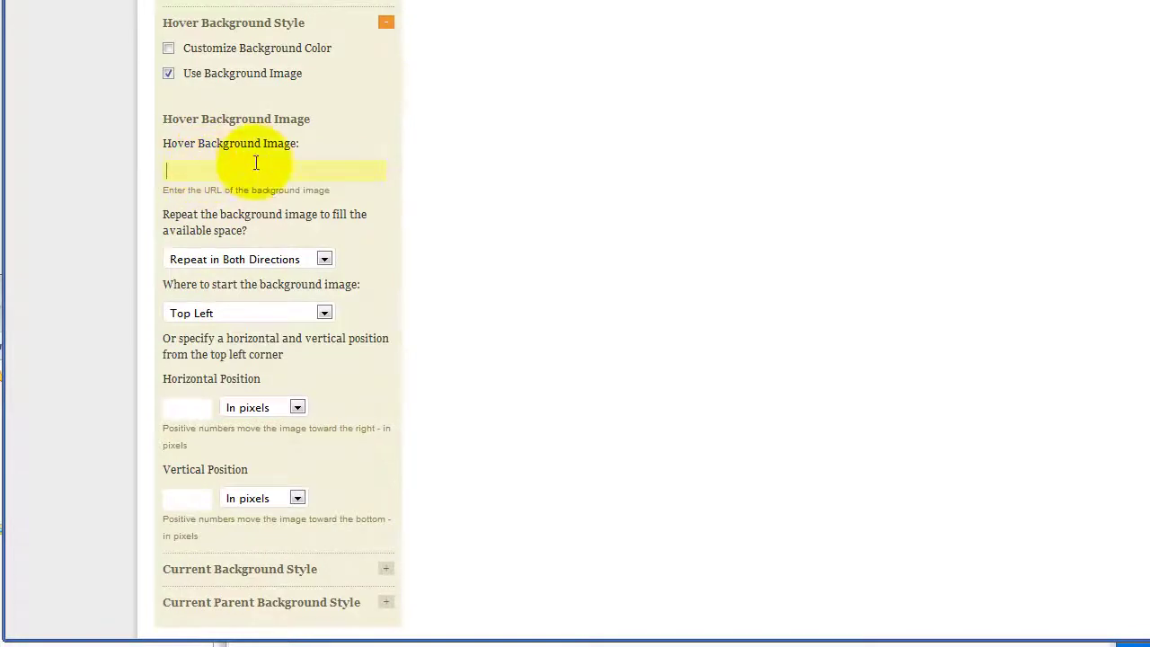
pyautogui.write('c.com/wp-content/uploads/2011/12/nav3.png')
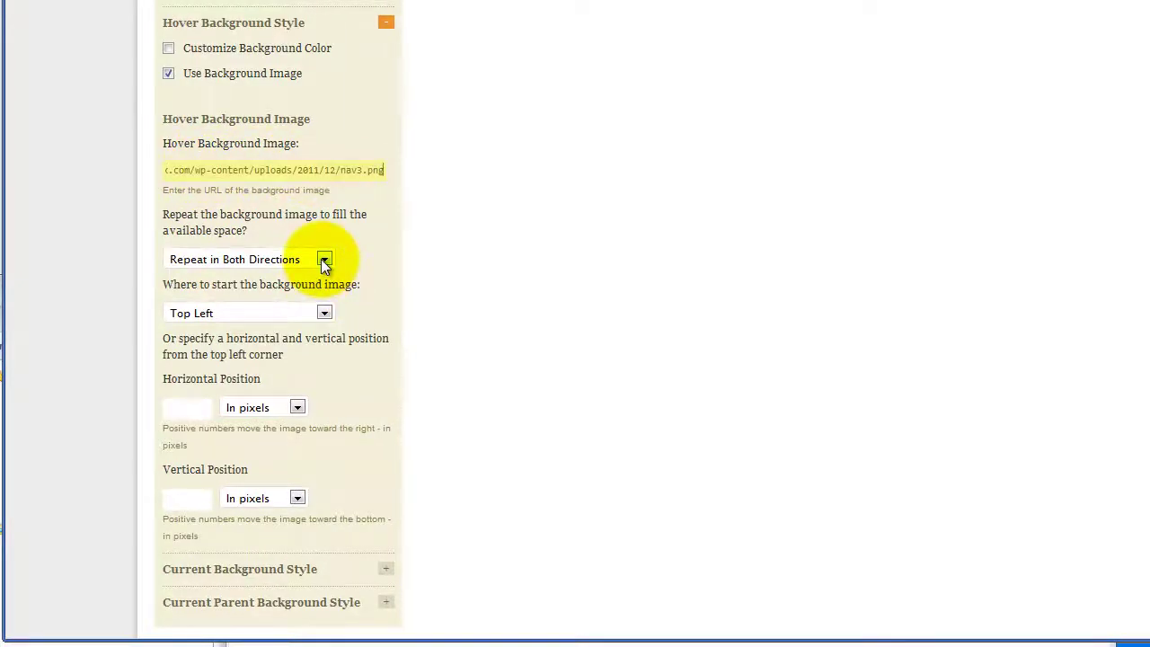
pyautogui.click(323, 260)
pyautogui.click(272, 292)
pyautogui.click(364, 261)
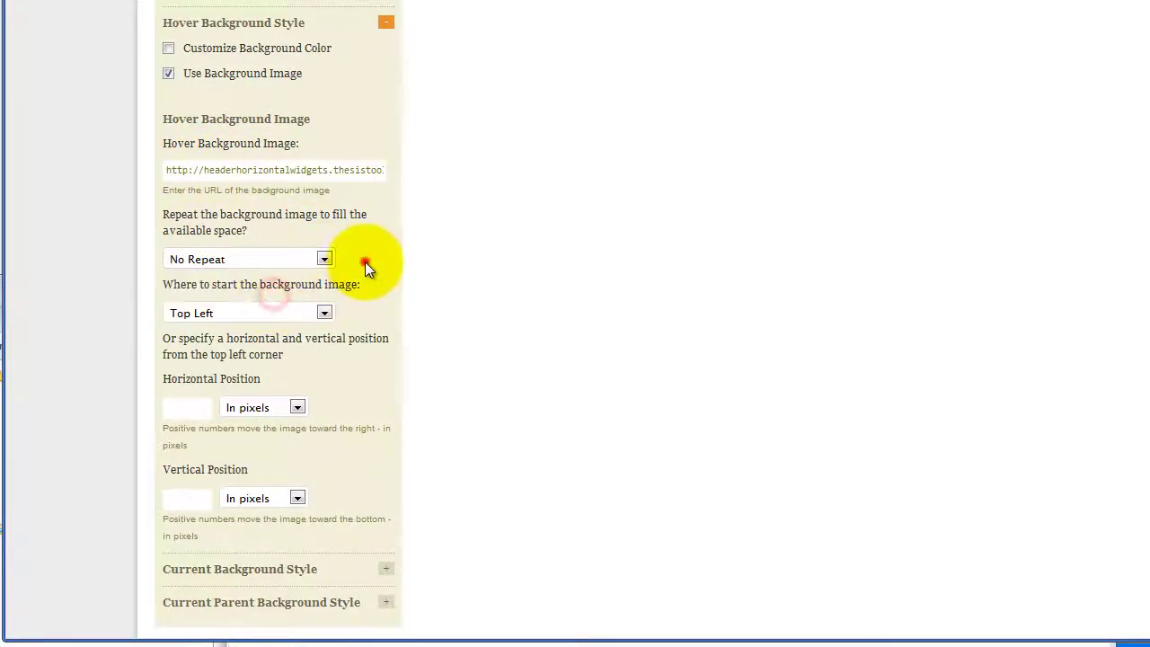
pyautogui.scroll(-1, 365, 260)
# Step: Give Tab 4's current background the nav3.png sprite URL with No Repeat
pyautogui.click(385, 503)
pyautogui.scroll(-5, 366, 401)
pyautogui.click(225, 200)
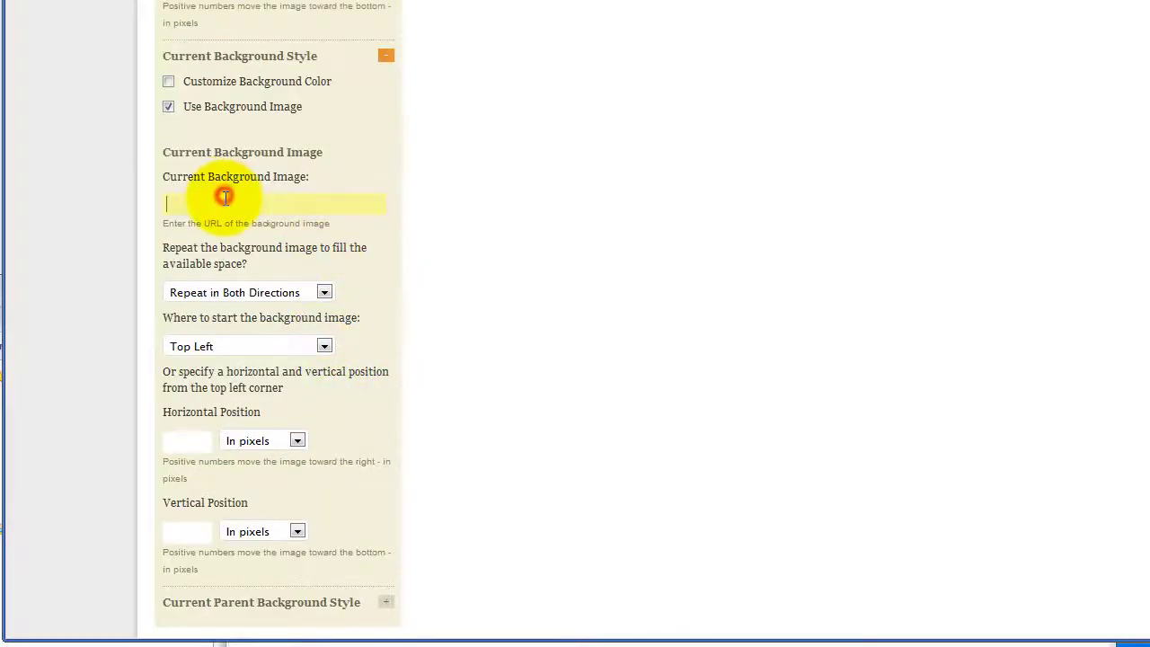
pyautogui.hotkey('ctrl', 'v')
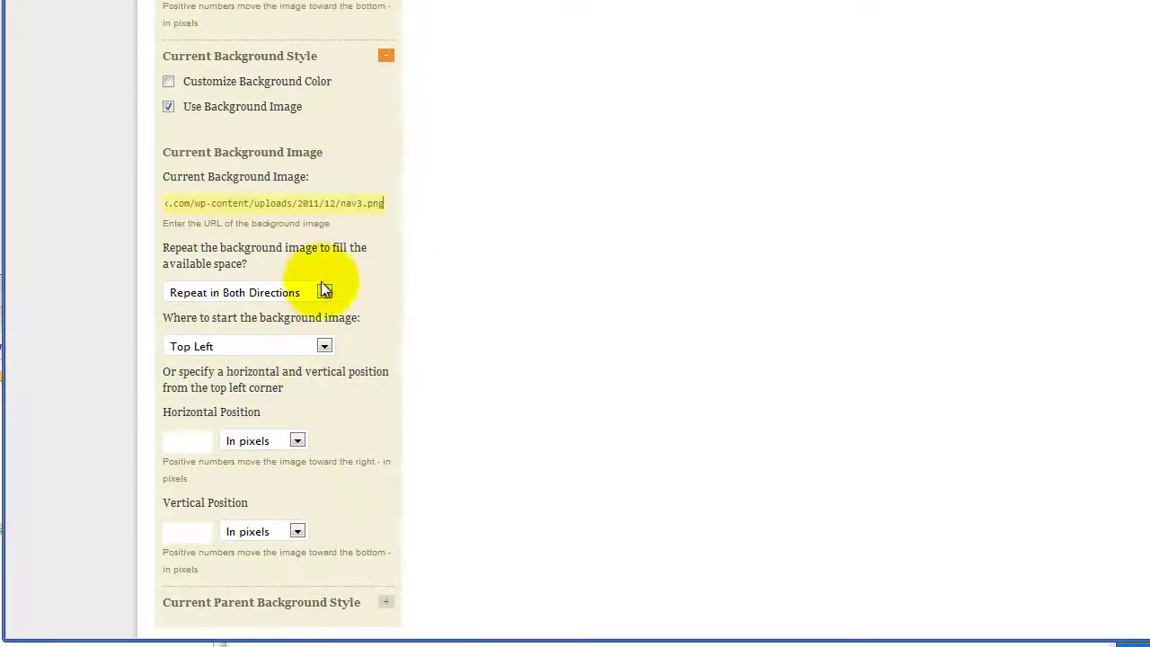
pyautogui.click(324, 292)
pyautogui.click(232, 336)
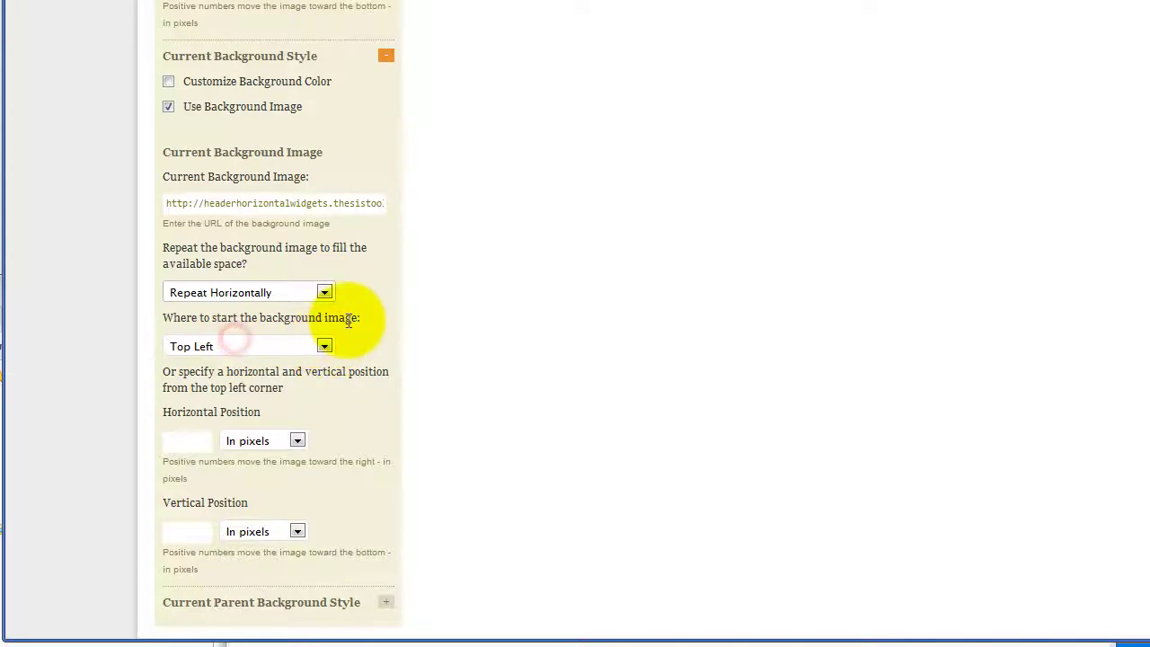
pyautogui.click(323, 292)
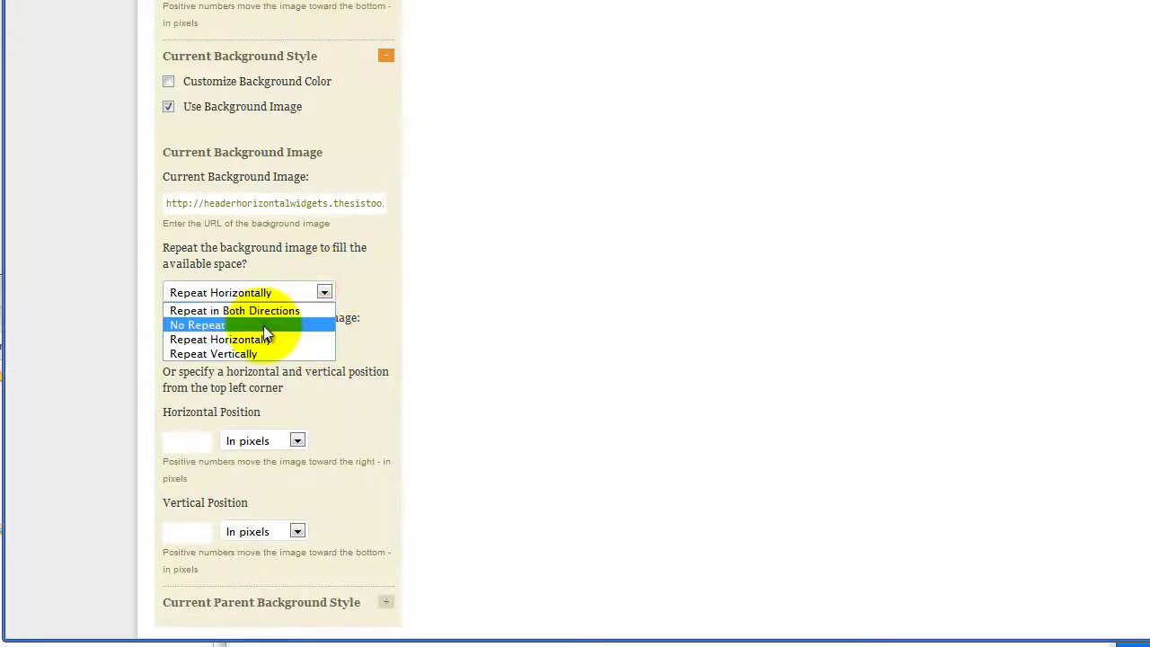
pyautogui.click(263, 325)
pyautogui.scroll(-1, 375, 438)
# Step: Give Tab 4's current-parent background the nav3.png sprite URL with No Repeat
pyautogui.click(387, 539)
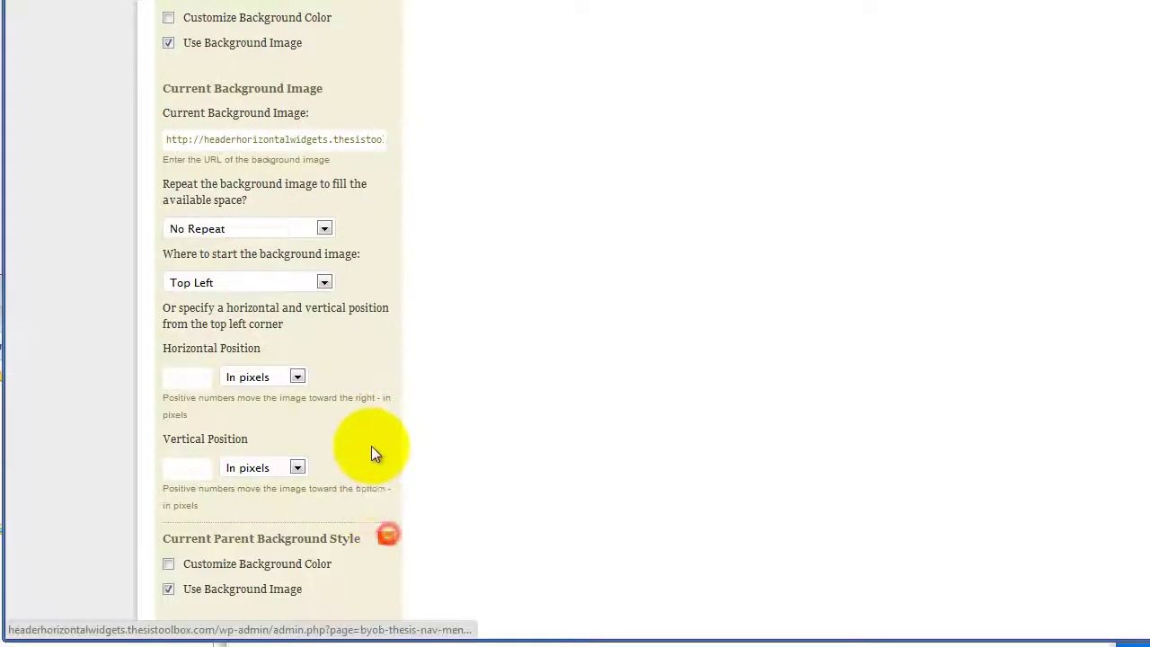
pyautogui.scroll(-5, 372, 449)
pyautogui.click(201, 235)
pyautogui.hotkey('ctrl', 'v')
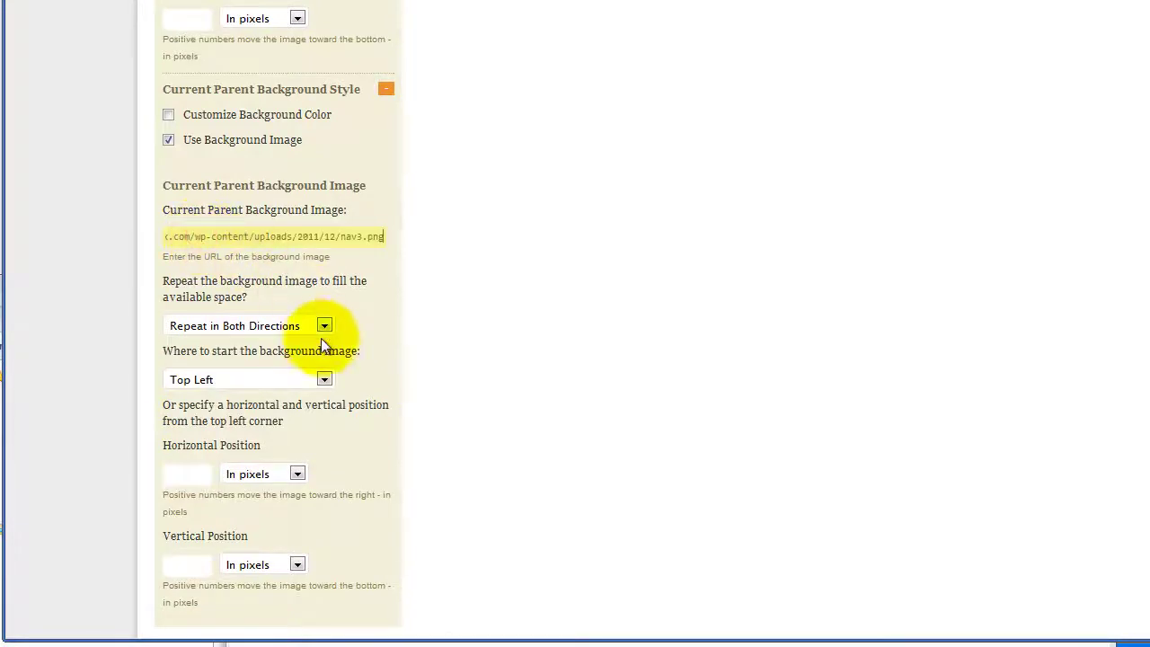
pyautogui.click(323, 325)
pyautogui.click(244, 357)
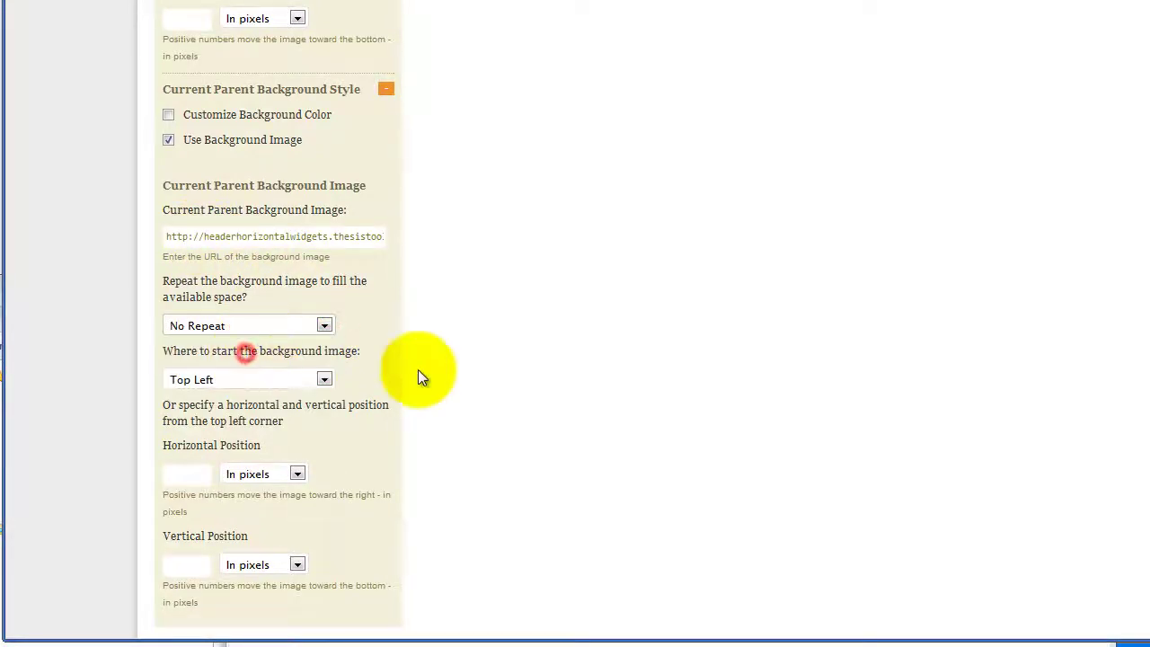
# Step: Save the Tab 4 nav menu settings and return to the Thesis Design Options page
pyautogui.scroll(-20, 574, 360)
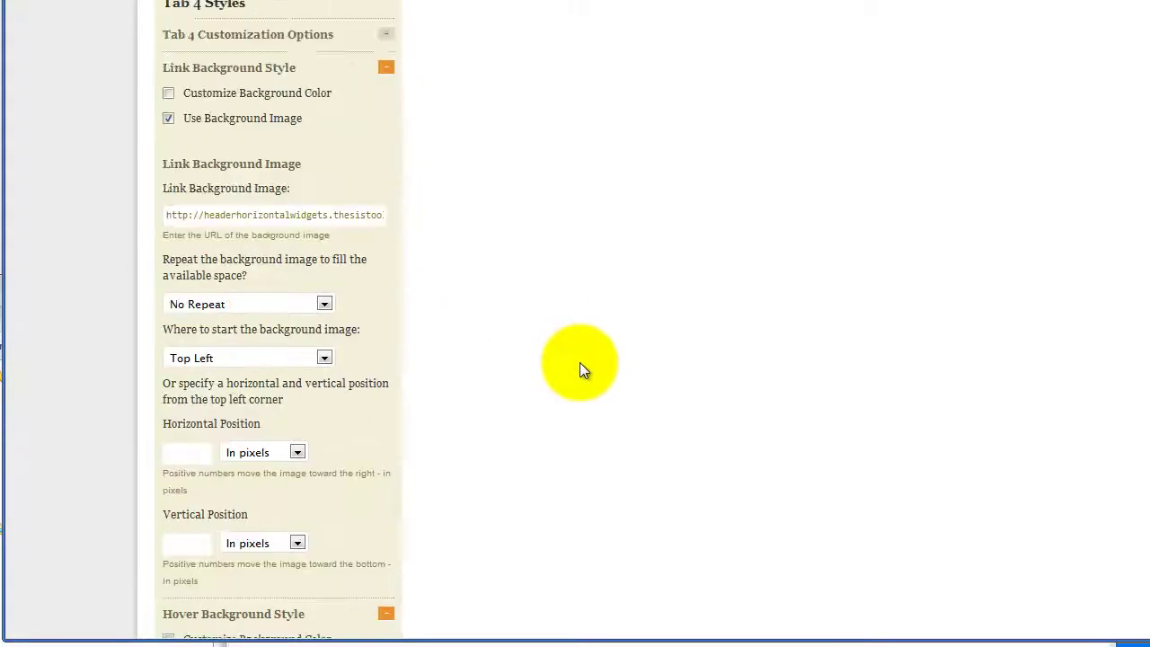
pyautogui.scroll(15, 580, 364)
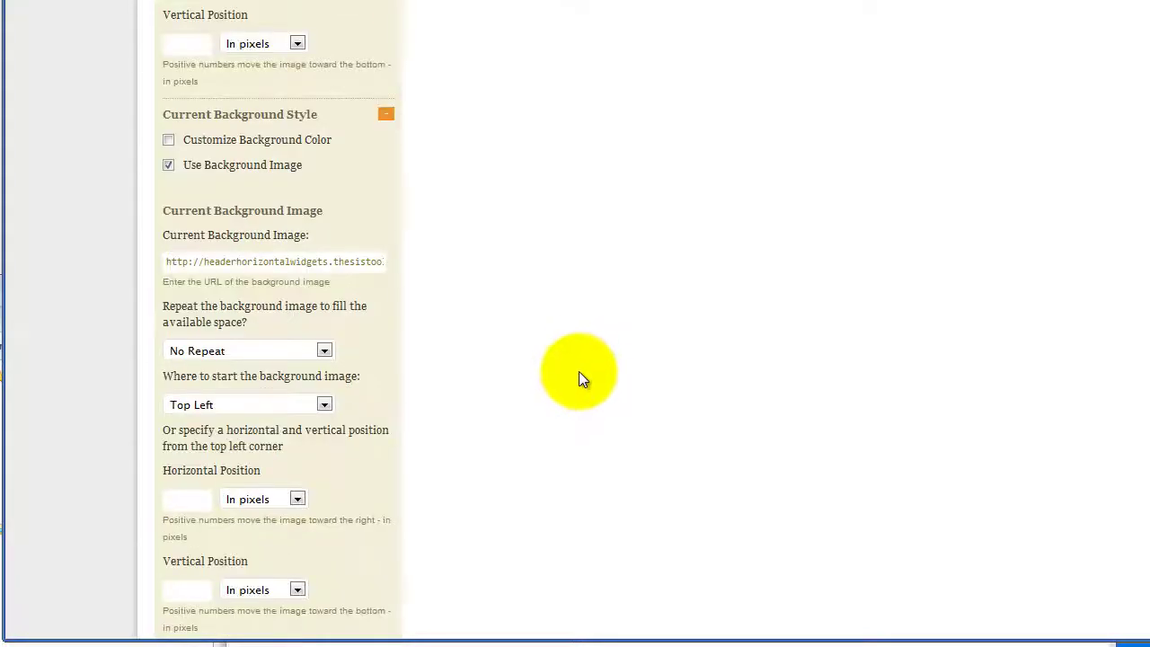
pyautogui.scroll(10, 566, 351)
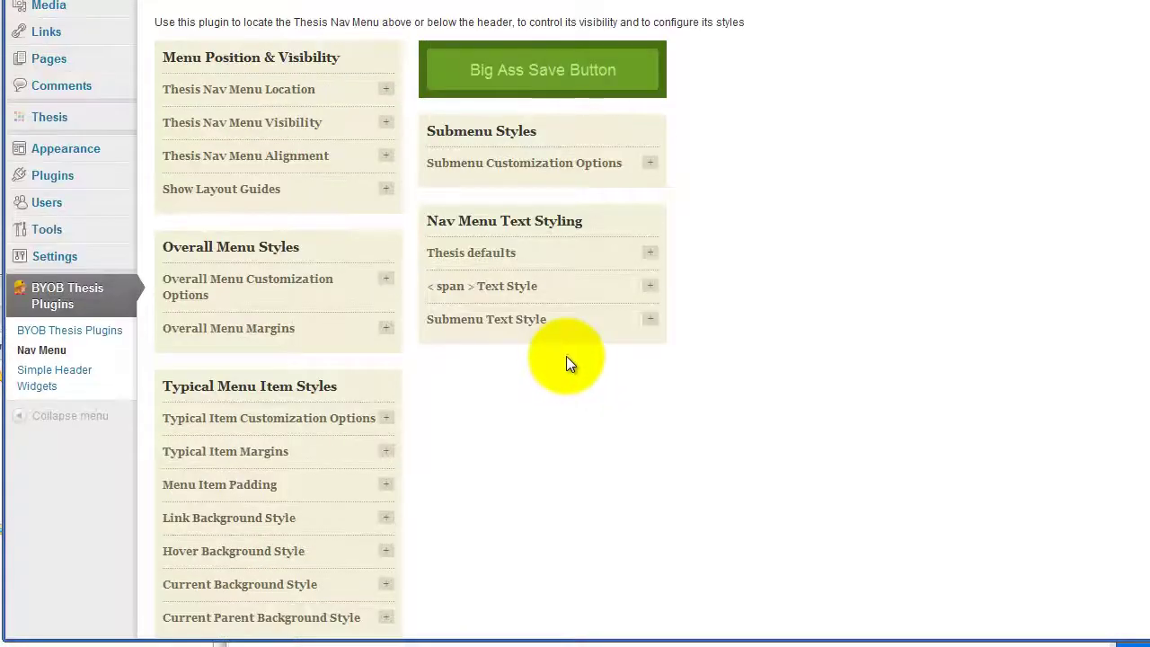
pyautogui.click(511, 69)
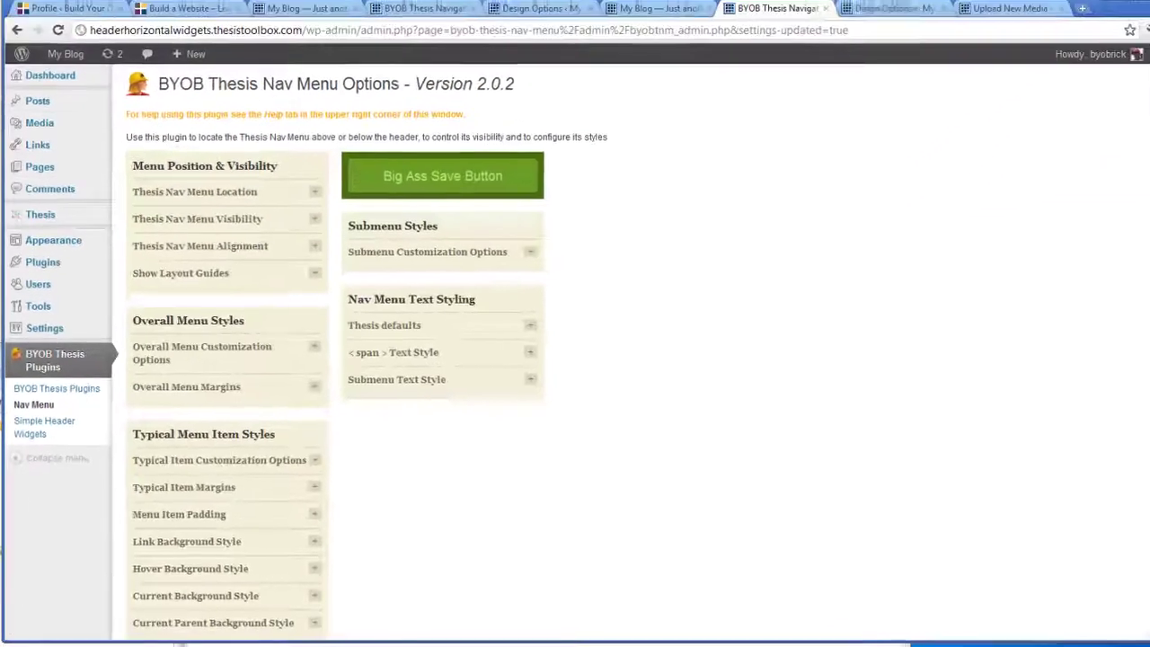
pyautogui.click(865, 22)
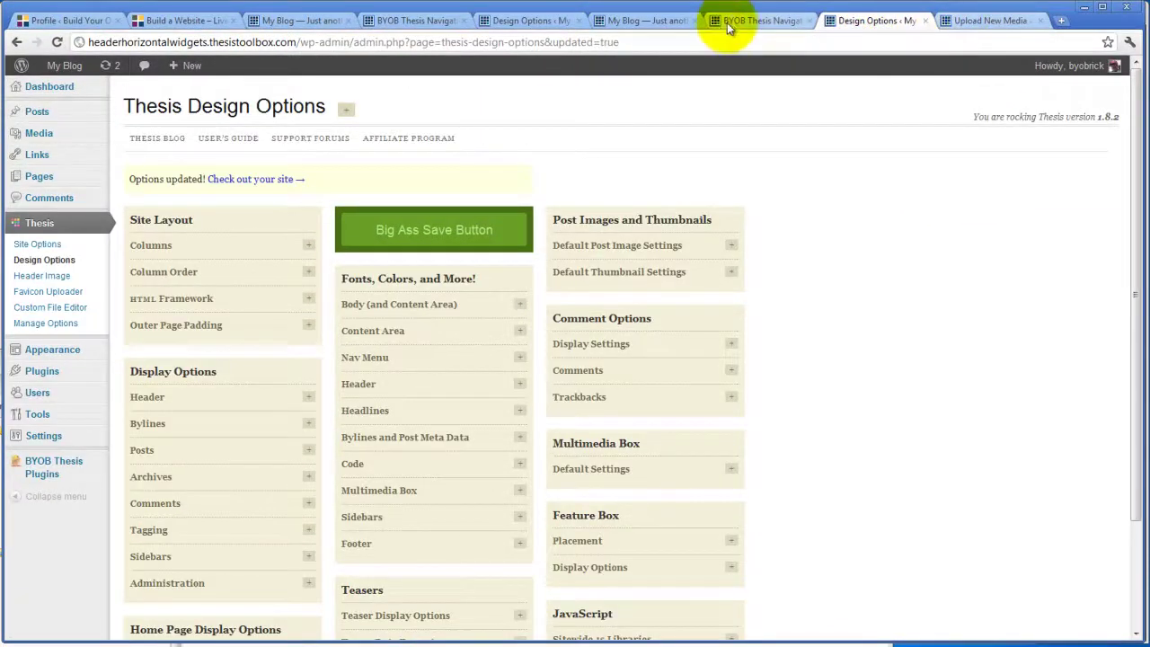
# Step: Reload the My Blog tab to show light-bulb icons beside the menu tabs
pyautogui.click(653, 21)
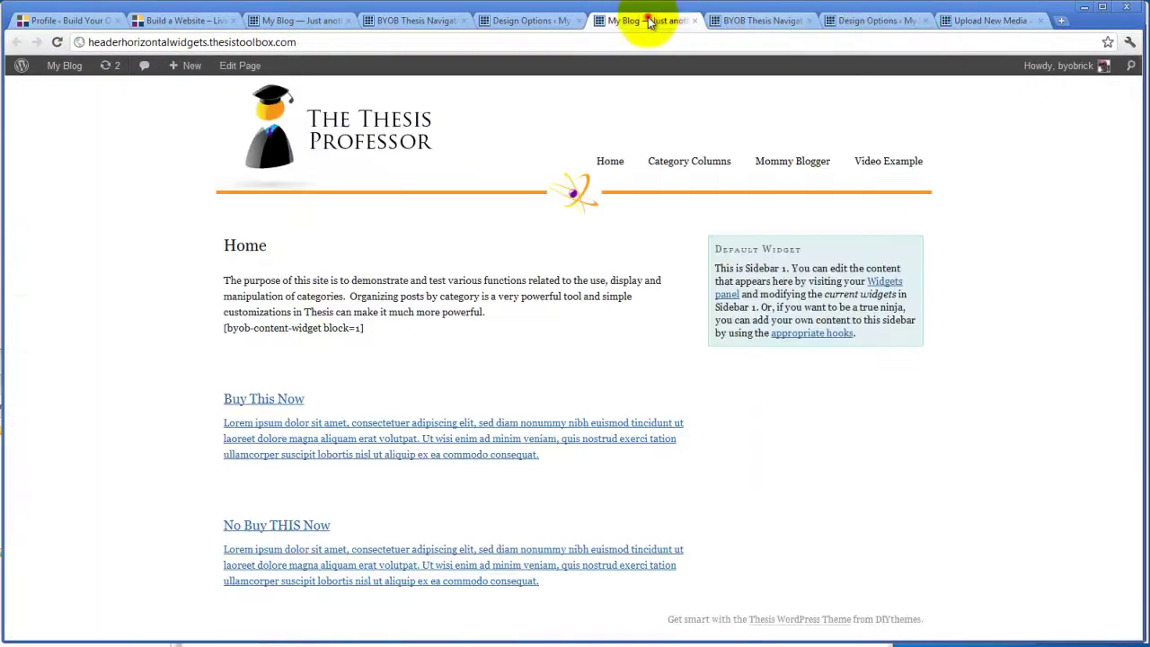
pyautogui.click(57, 43)
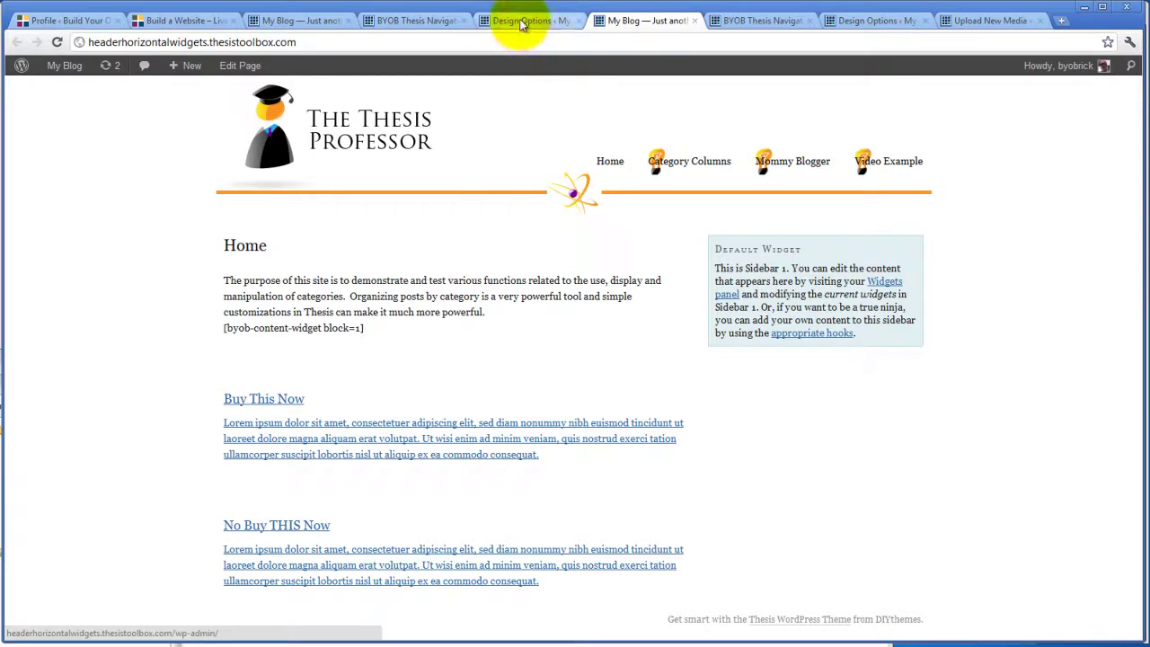
# Step: Paste the nav3.png URL into Tab 1's Link Background Image and choose No Repeat
pyautogui.click(757, 20)
pyautogui.scroll(-3, 398, 426)
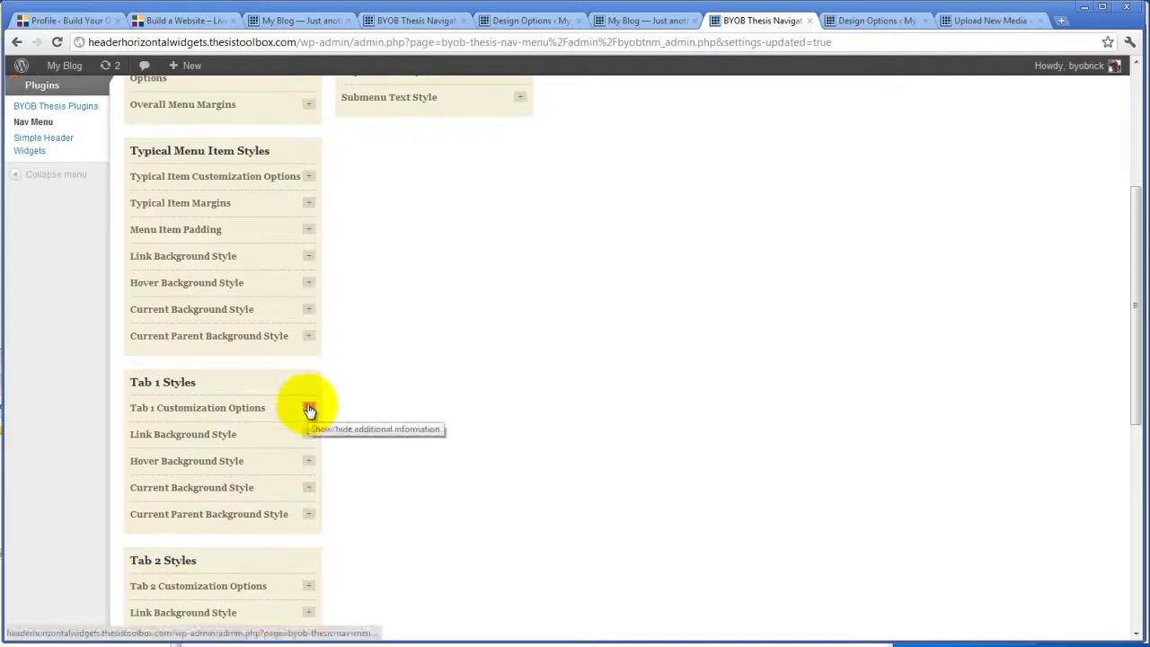
pyautogui.click(308, 434)
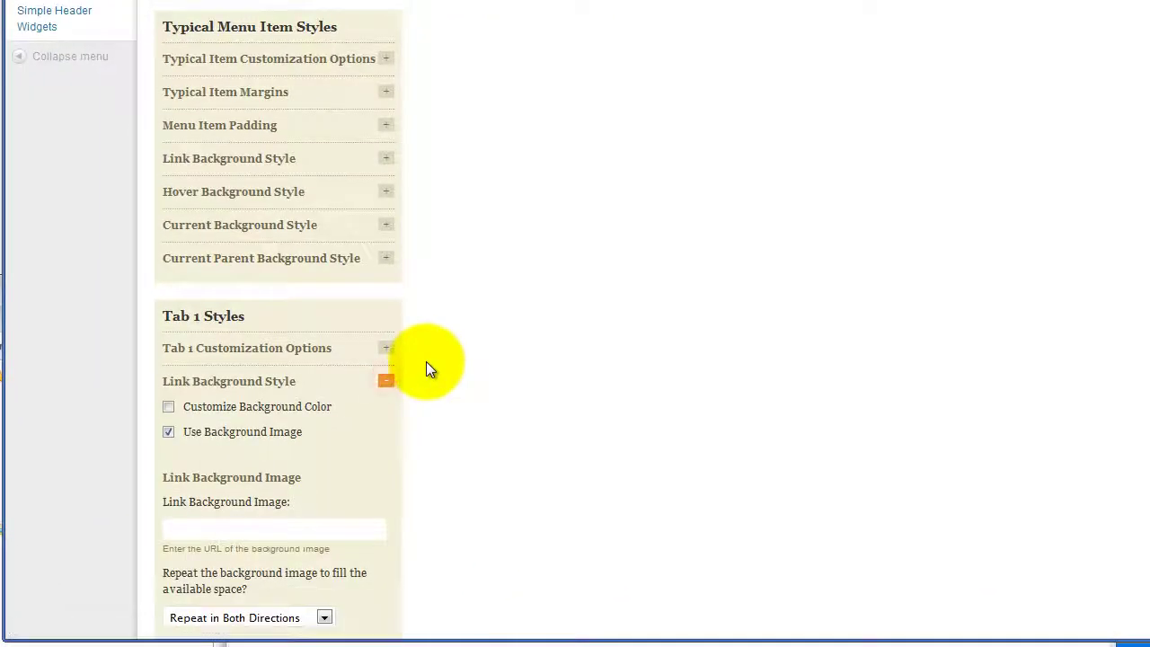
pyautogui.scroll(-4, 426, 361)
pyautogui.click(189, 170)
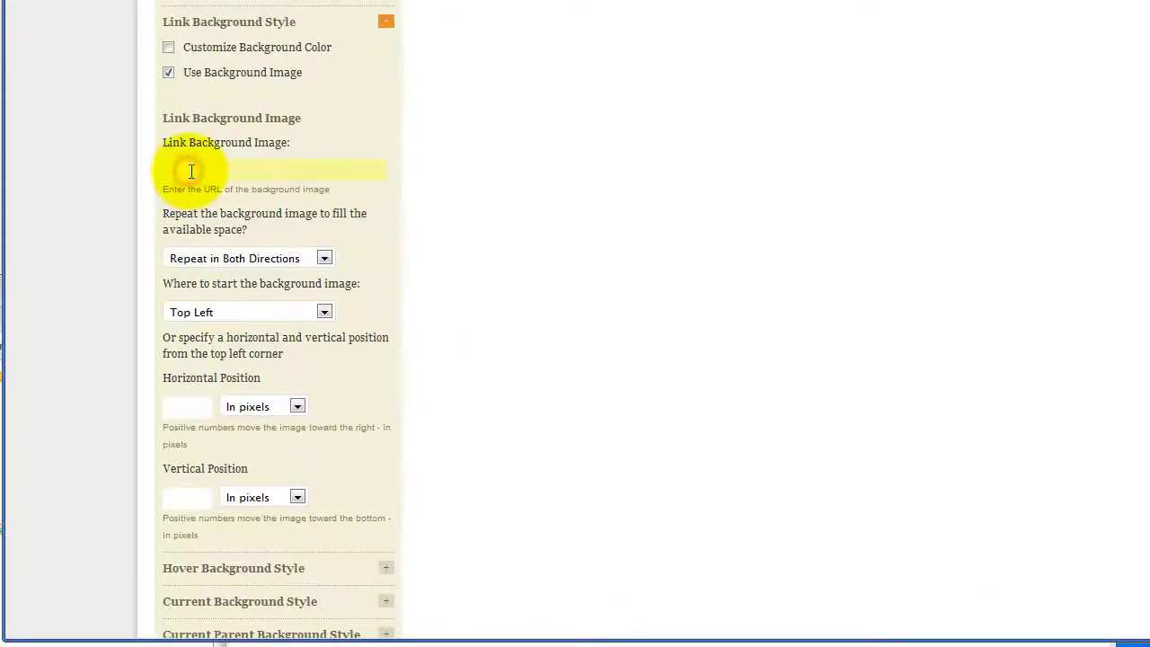
pyautogui.hotkey('ctrl', 'v')
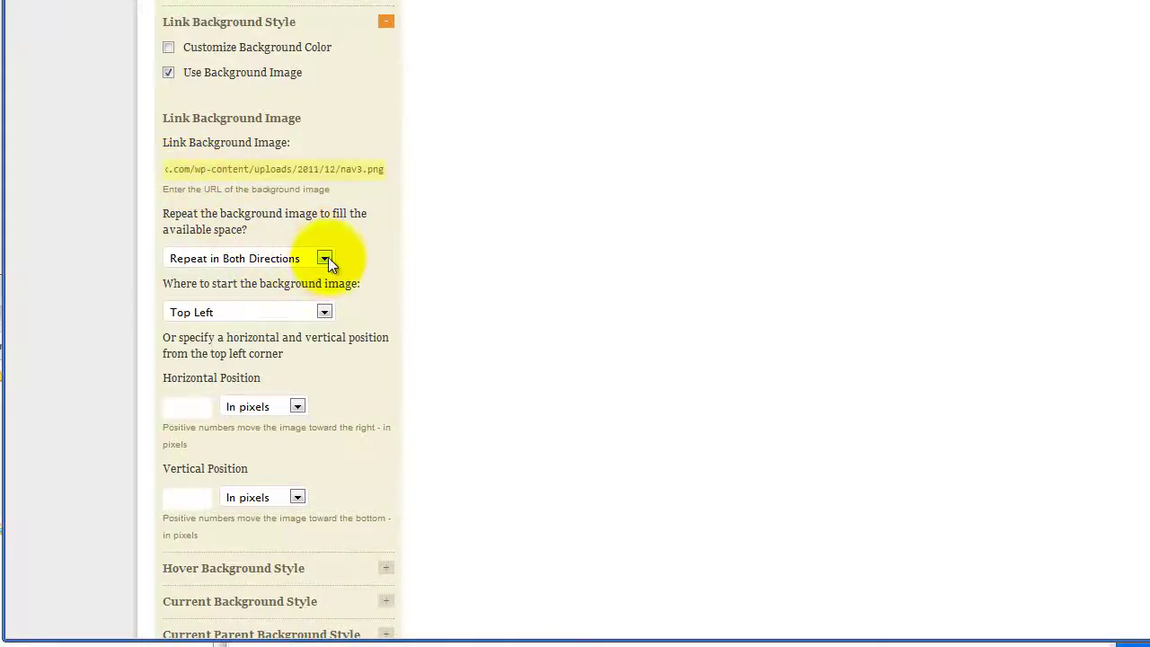
pyautogui.click(325, 258)
pyautogui.click(270, 289)
pyautogui.scroll(-5, 532, 247)
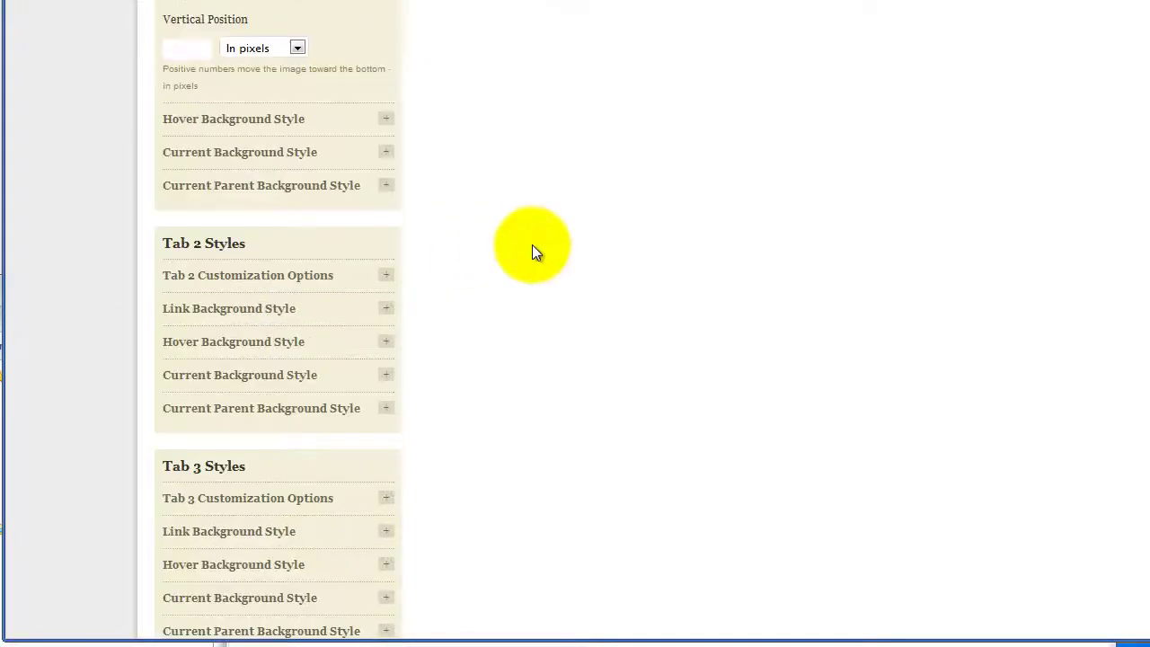
pyautogui.scroll(15, 532, 248)
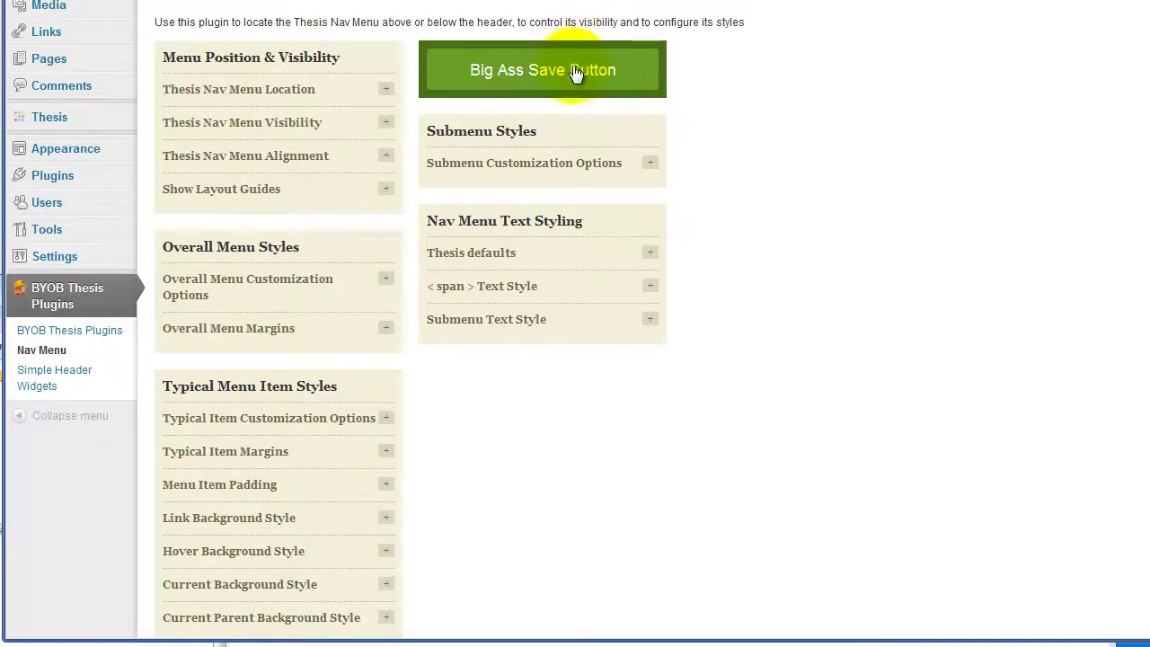
# Step: Save the Nav Menu Options with the Big Ass Save Button, then reload My Blog
pyautogui.click(575, 72)
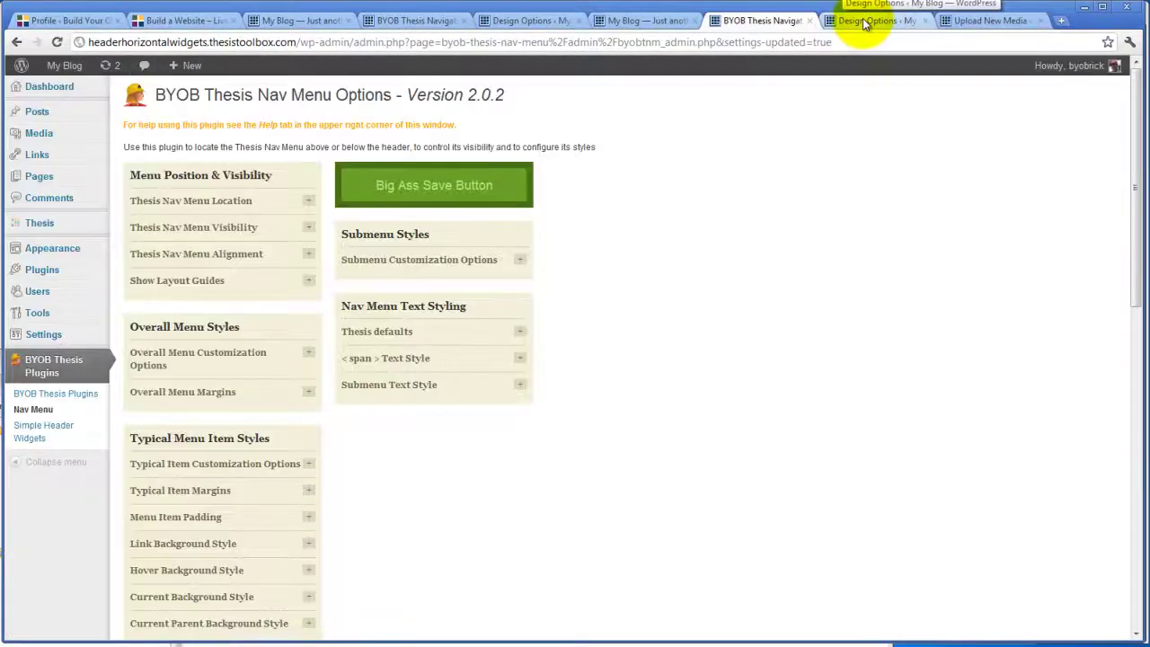
pyautogui.click(864, 23)
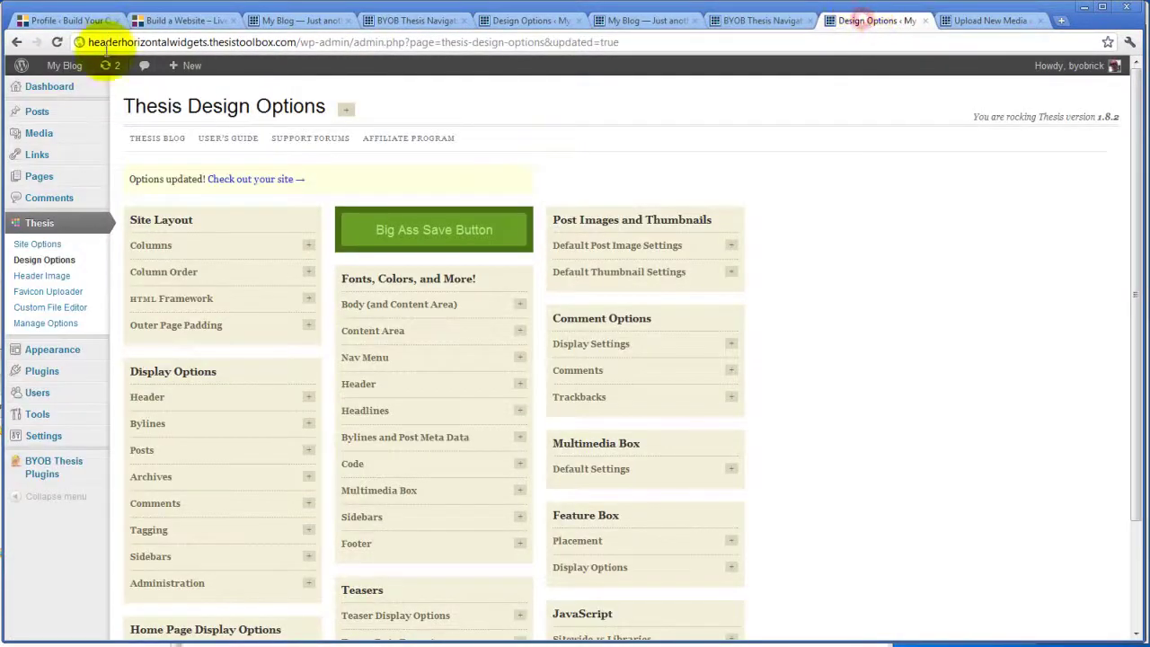
pyautogui.click(970, 24)
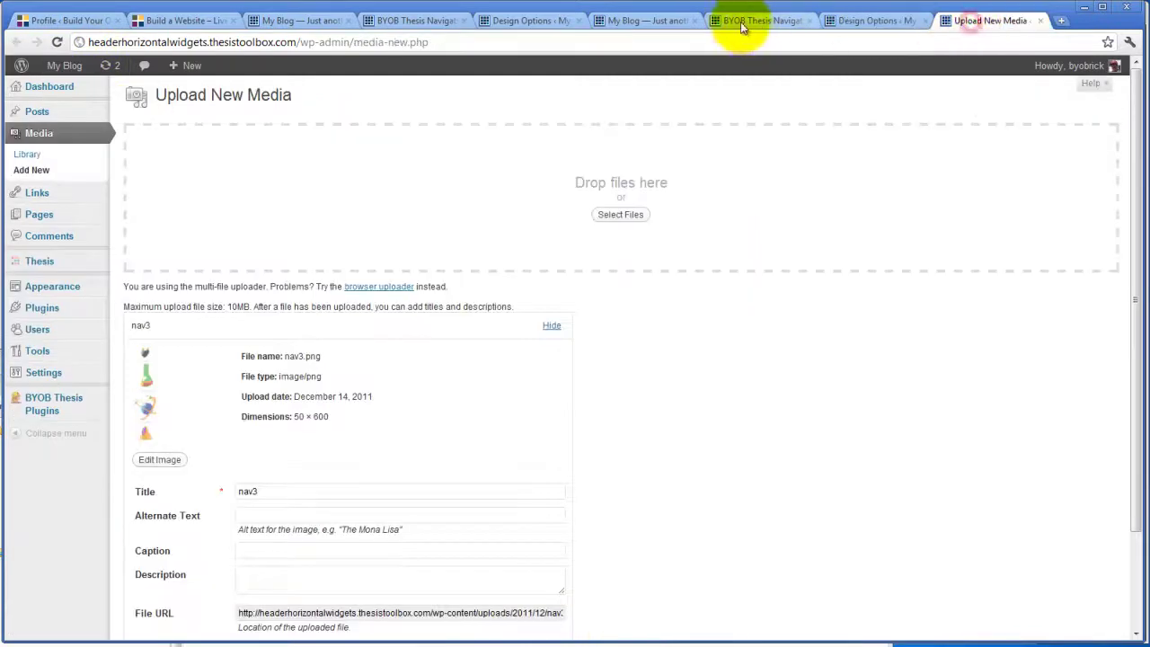
pyautogui.click(658, 25)
pyautogui.click(56, 42)
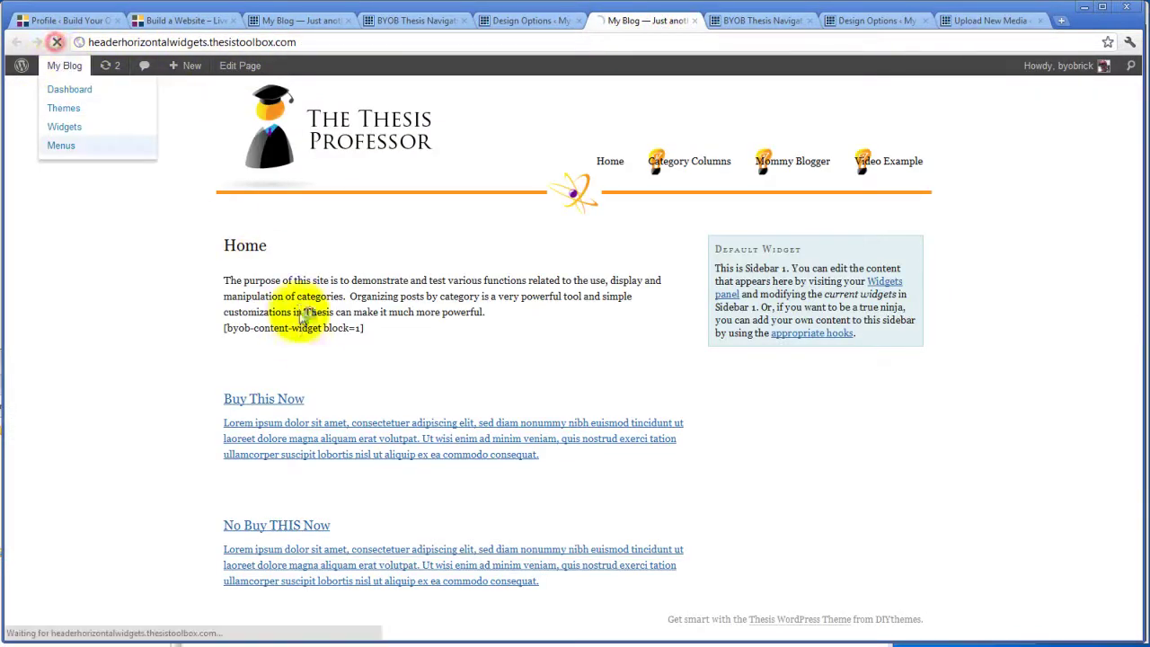